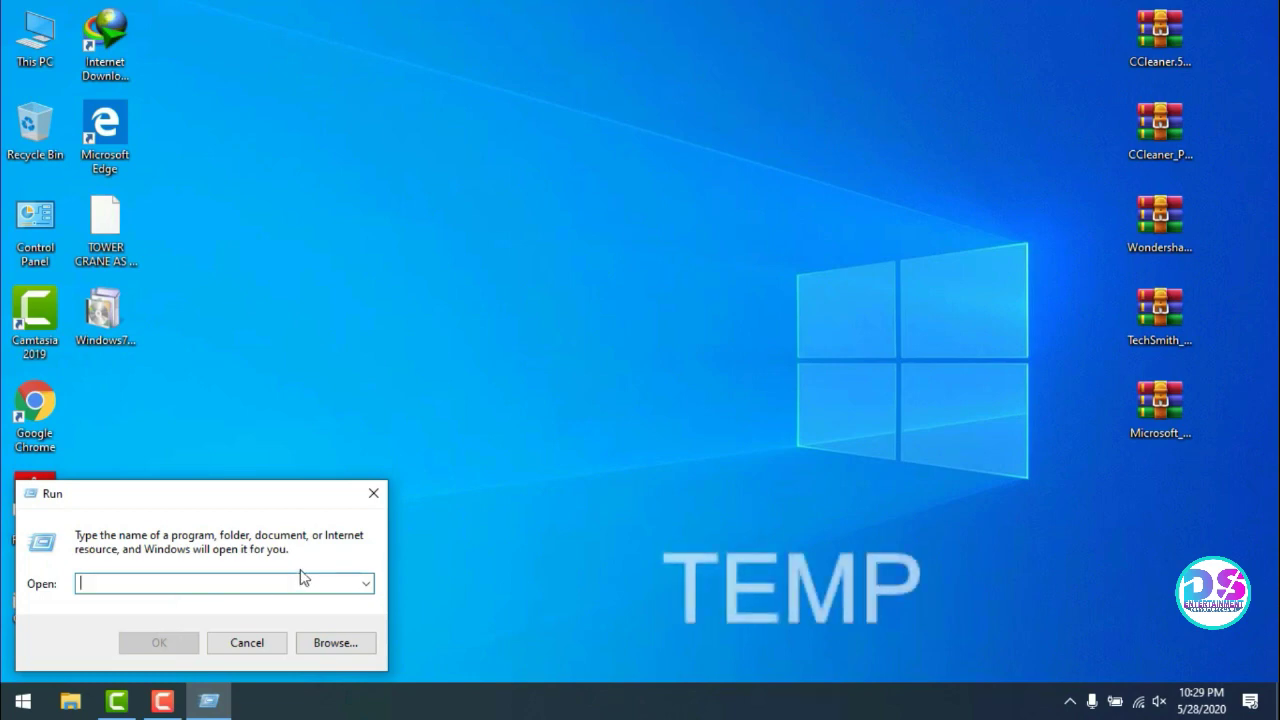
# Open the Windows Temp folder by running the command temp, and grant permanent access to it.
pyautogui.write('temp')
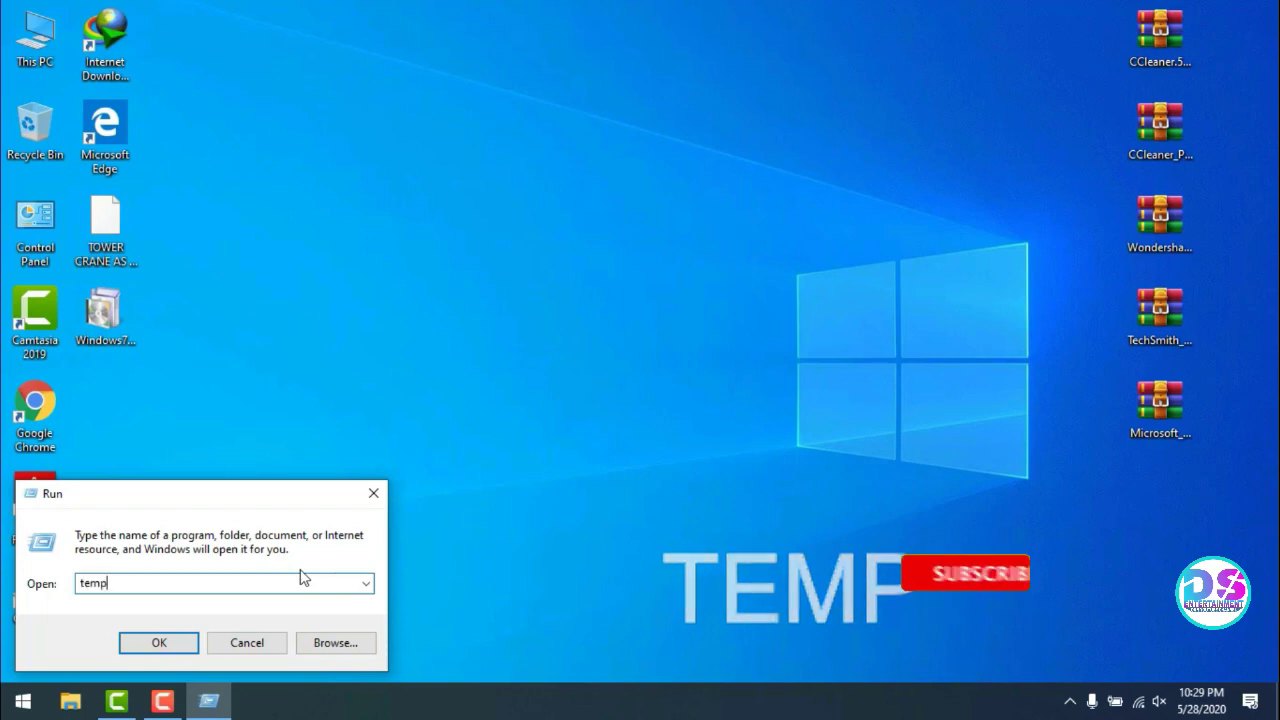
pyautogui.press('Return')
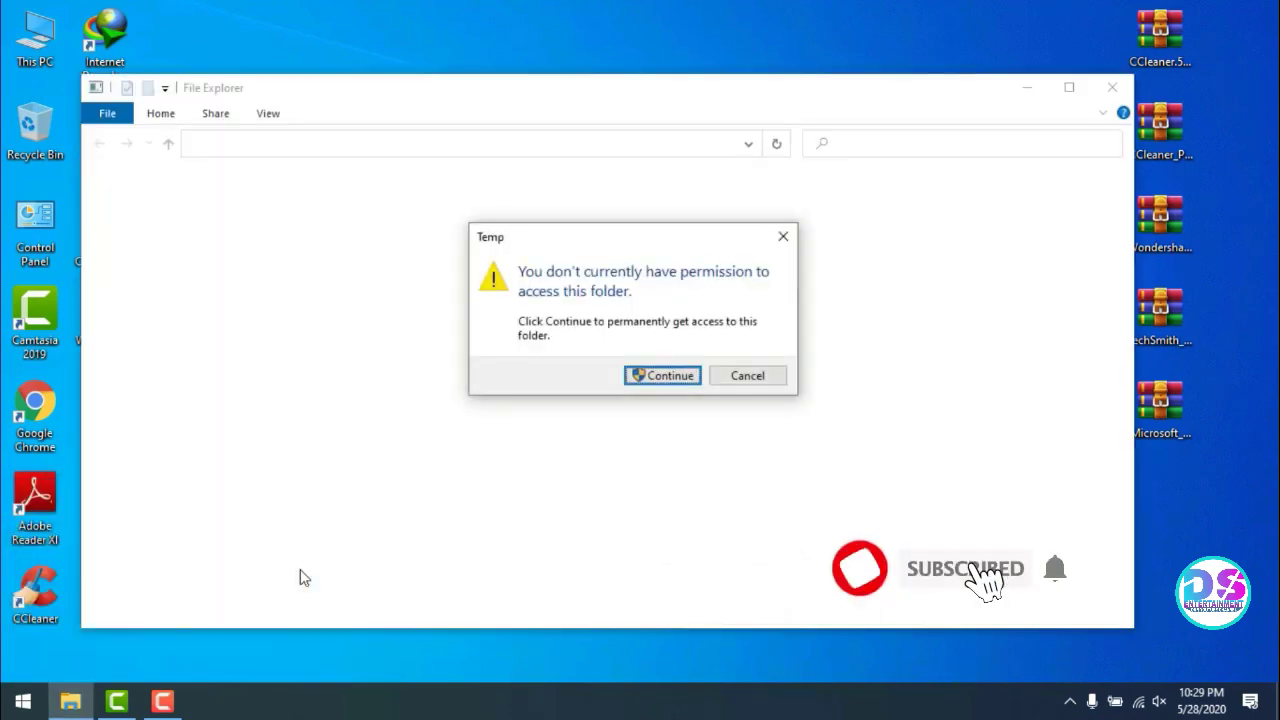
pyautogui.click(668, 376)
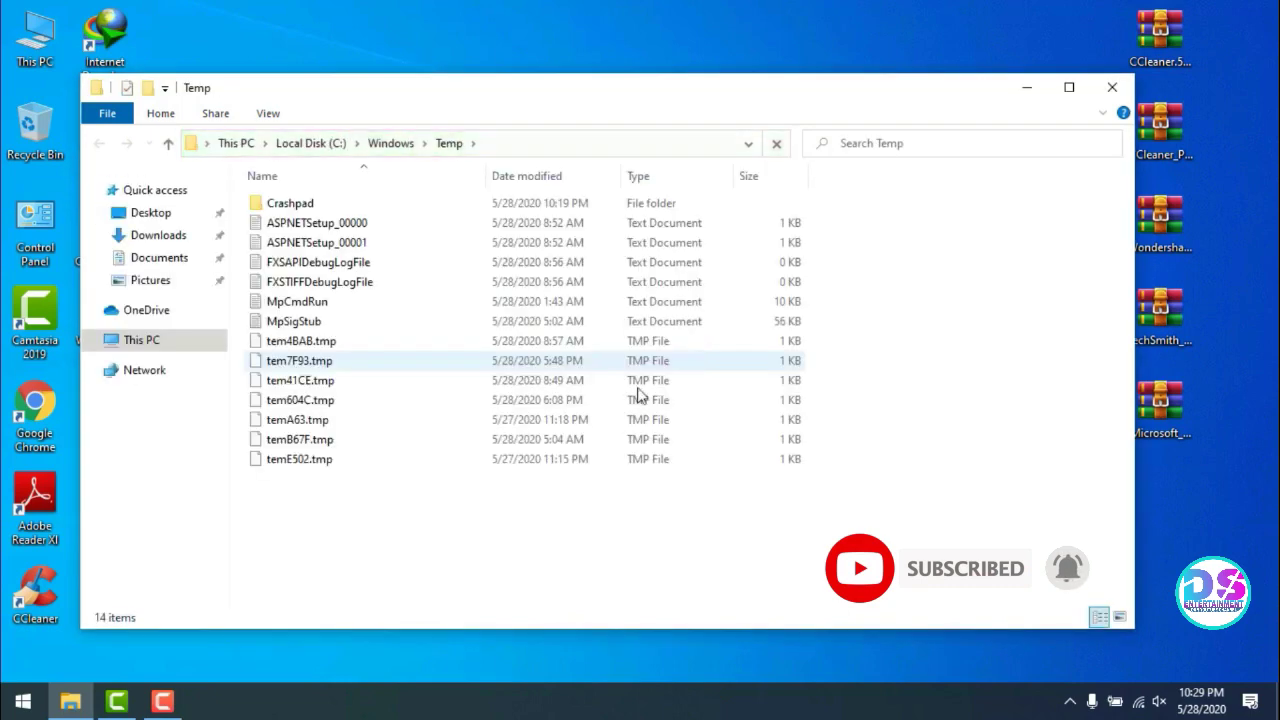
# Delete every file and folder in the Windows Temp folder and close its window.
pyautogui.moveTo(360, 533); pyautogui.dragTo(292, 200)
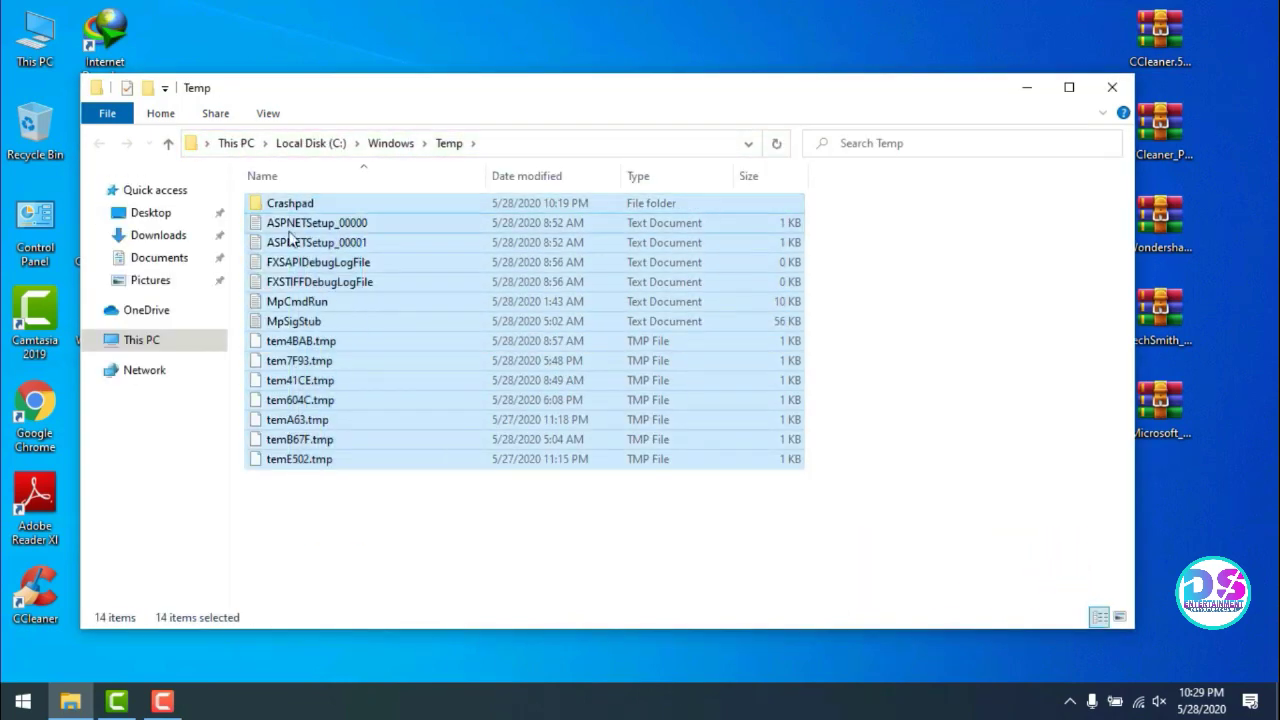
pyautogui.rightClick(290, 230)
pyautogui.click(338, 512)
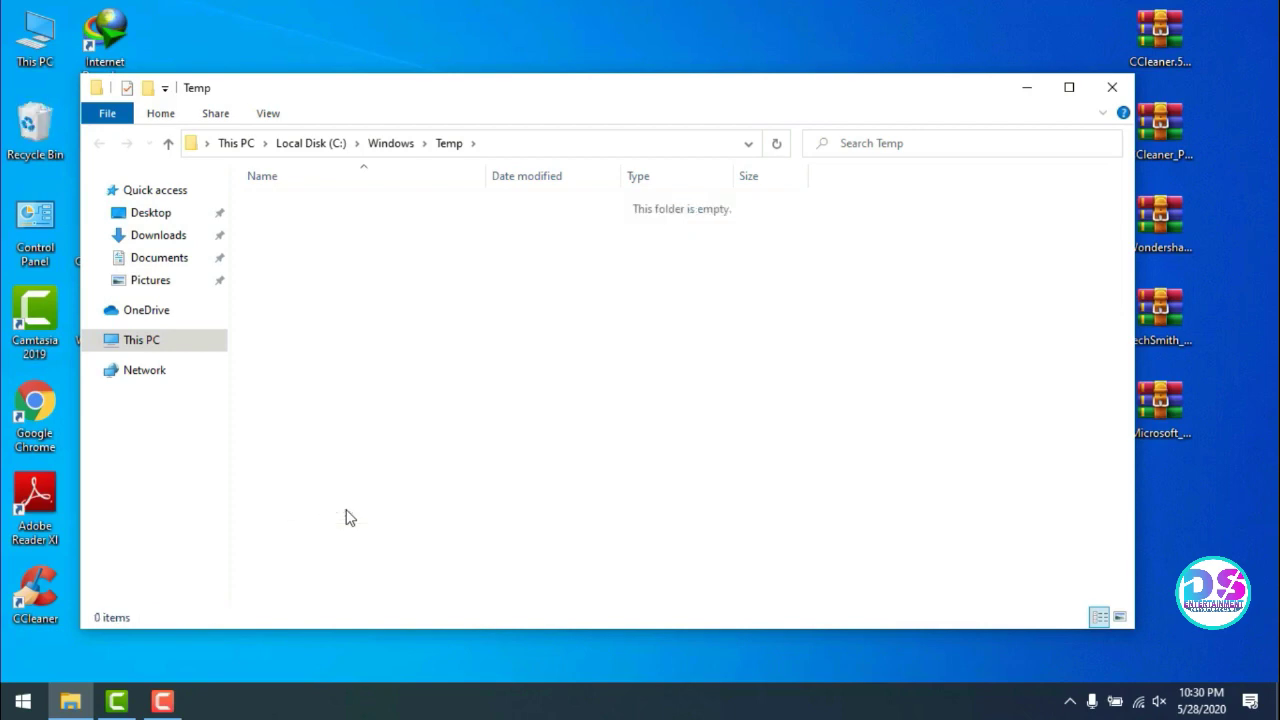
pyautogui.click(1112, 87)
# Refresh the desktop five times.
pyautogui.rightClick(422, 242)
pyautogui.click(447, 294)
pyautogui.rightClick(301, 242)
pyautogui.click(338, 292)
pyautogui.rightClick(334, 246)
pyautogui.click(362, 262)
pyautogui.rightClick(357, 224)
pyautogui.click(377, 252)
pyautogui.rightClick(378, 243)
pyautogui.click(404, 288)
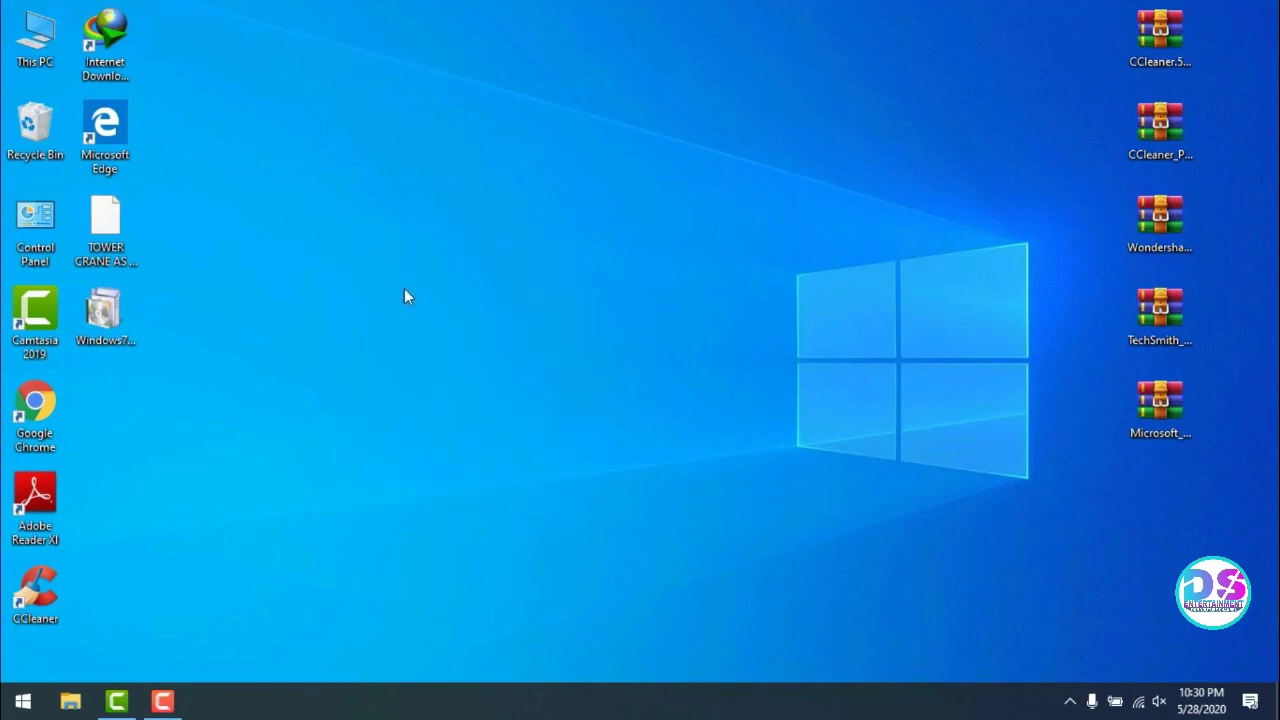
# Open the user profile's Temp folder by running the command %temp%.
pyautogui.rightClick(18, 684)
pyautogui.click(53, 604)
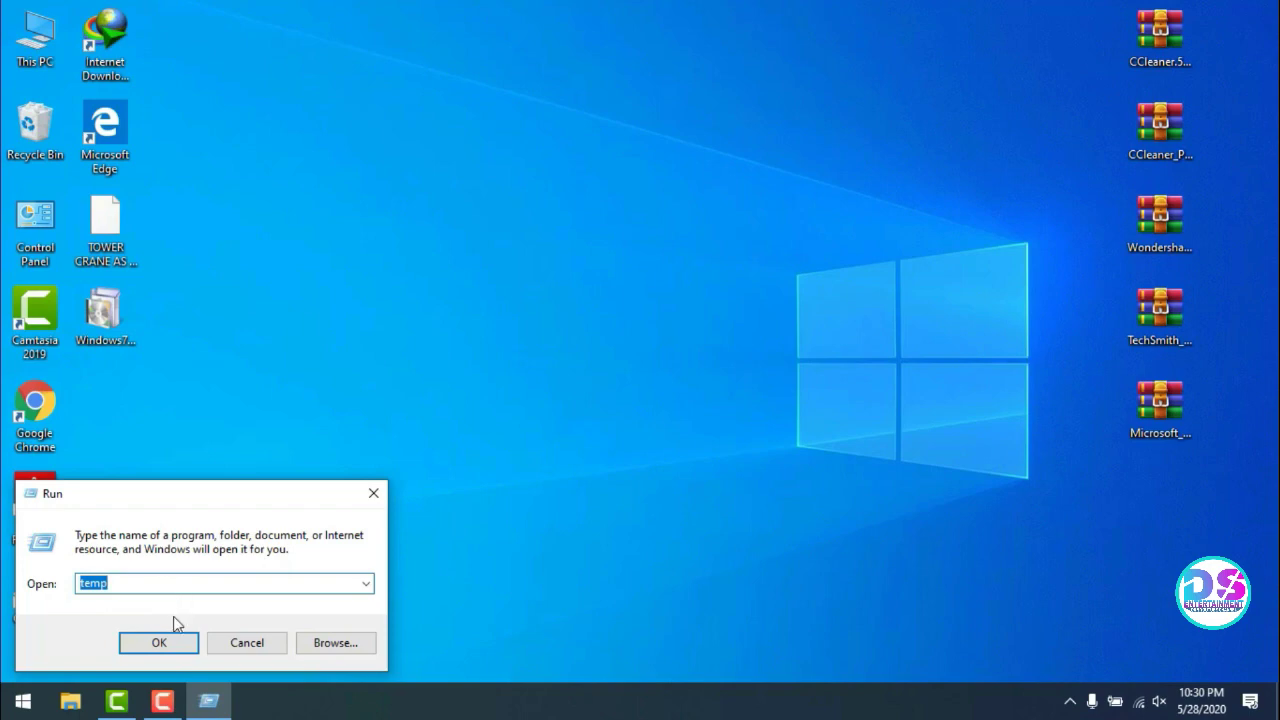
pyautogui.write('%')
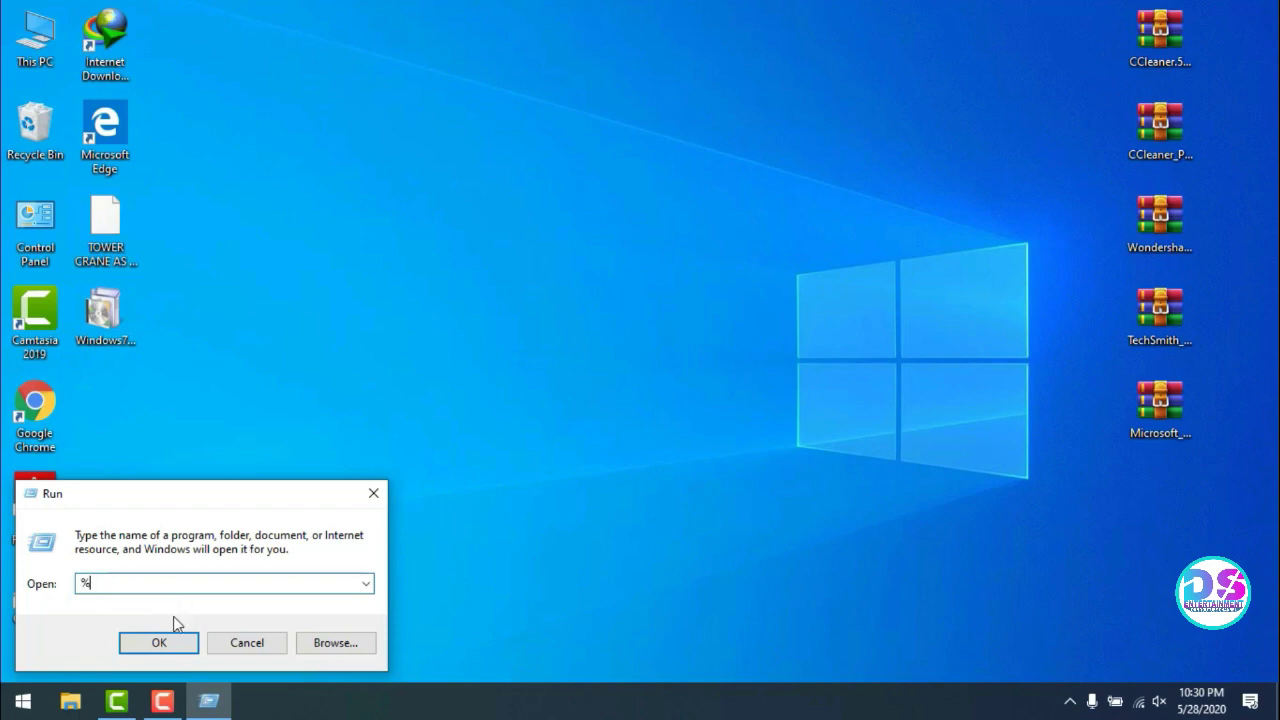
pyautogui.write('tem')
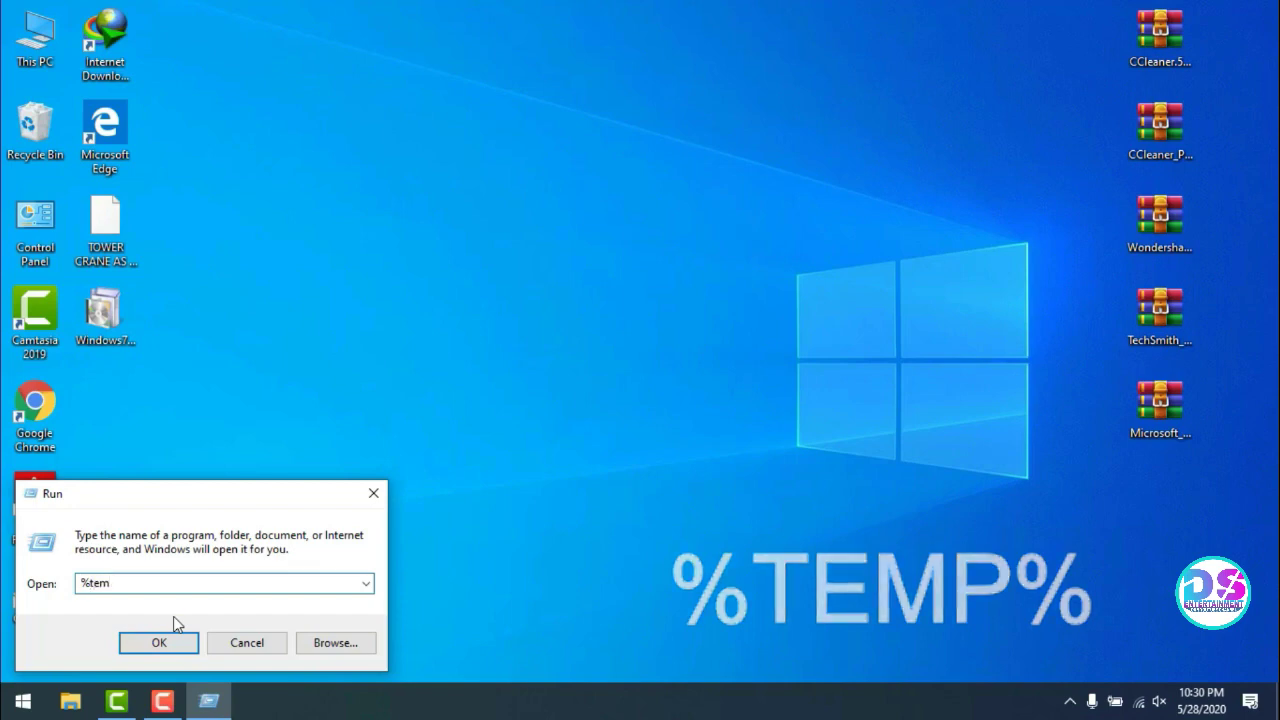
pyautogui.write('p')
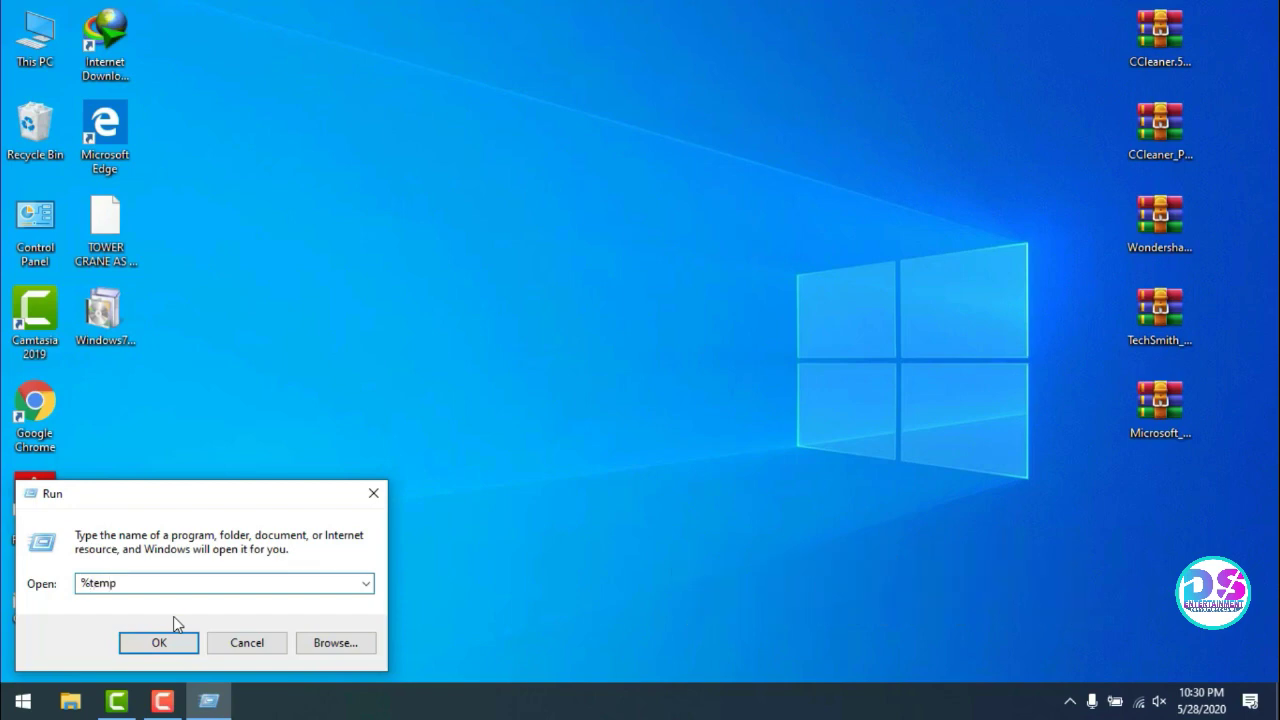
pyautogui.write('%')
pyautogui.press('Return')
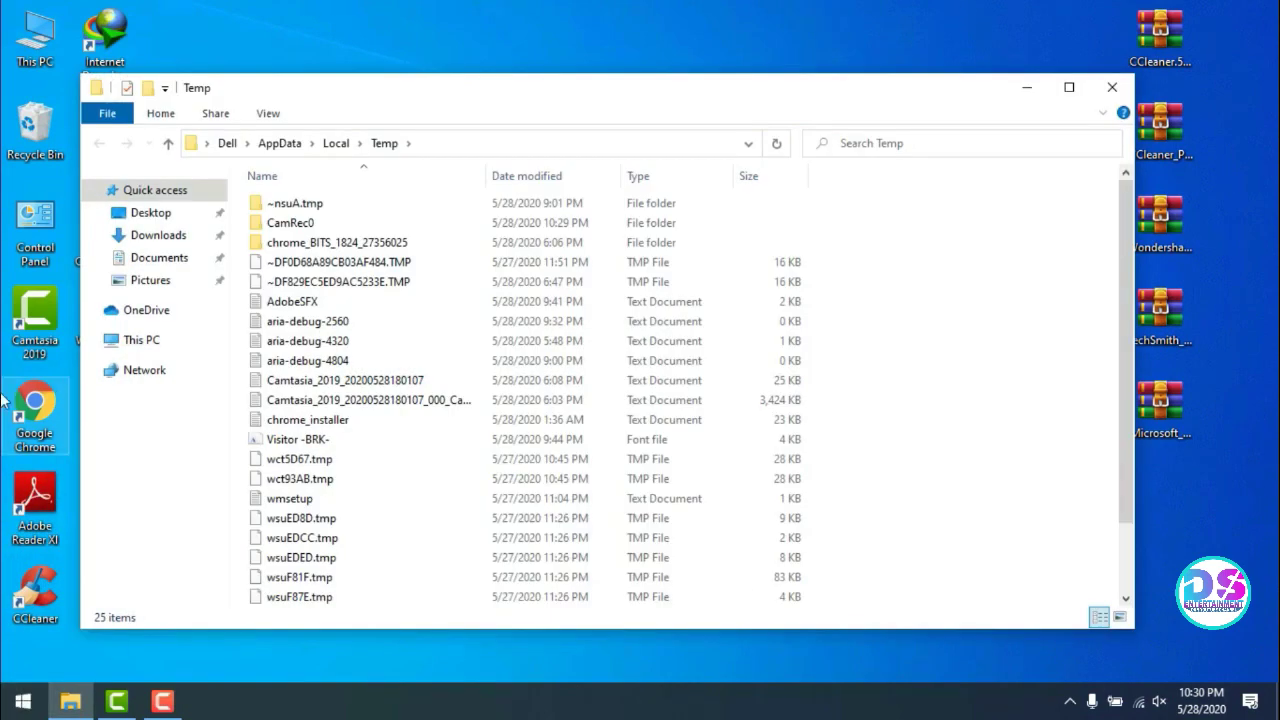
# Delete all items in the user's Temp folder, skipping the in-use CamRec0 folder, and close the window.
pyautogui.scroll(-2, 375, 490)
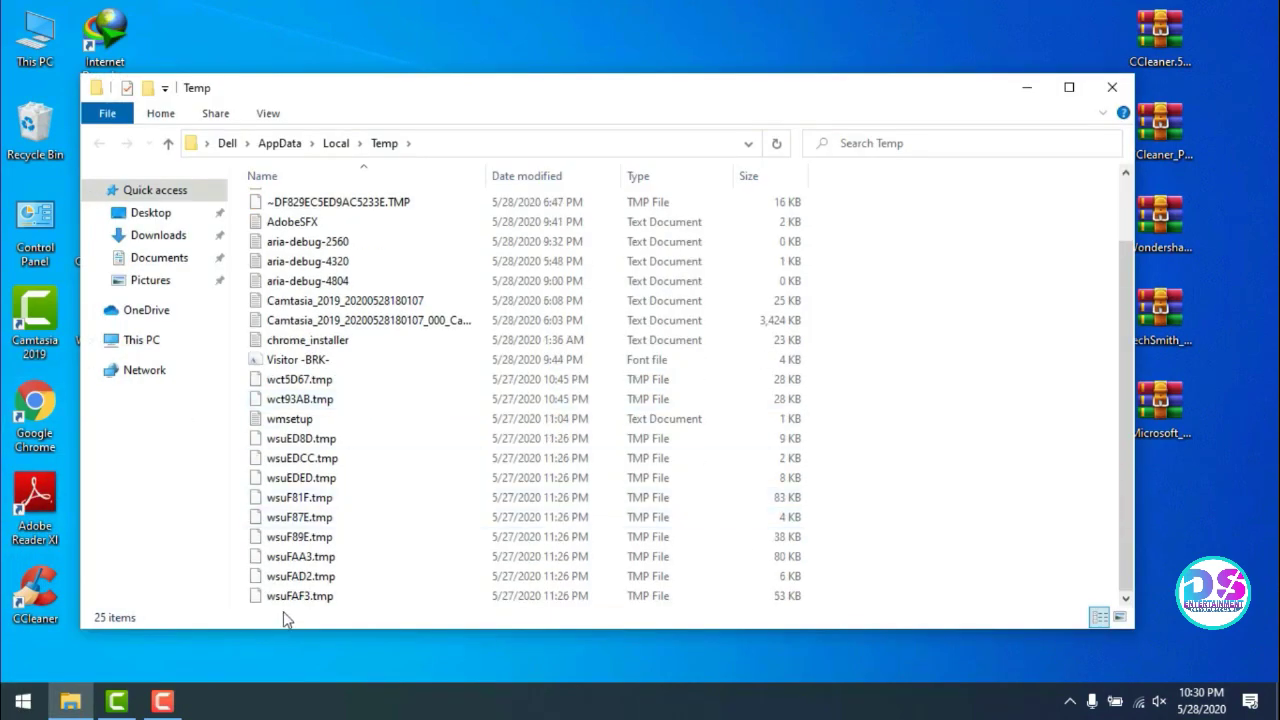
pyautogui.scroll(2, 295, 400)
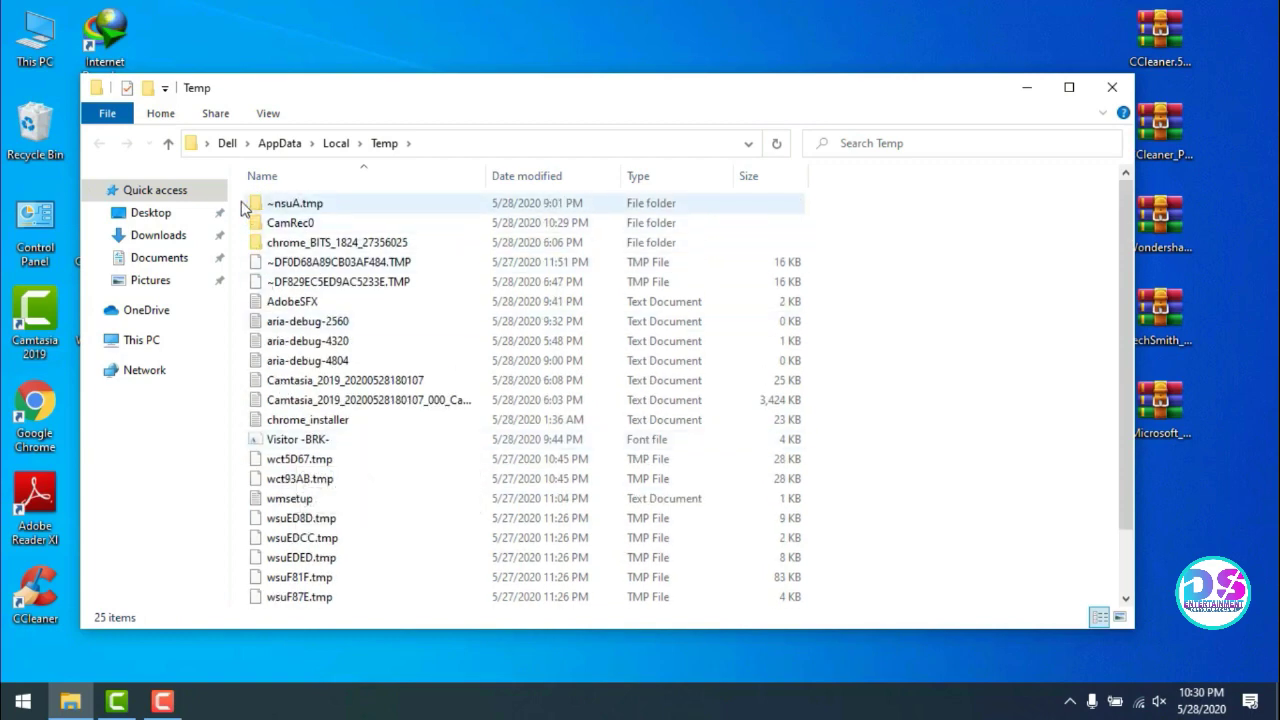
pyautogui.moveTo(246, 213); pyautogui.dragTo(318, 490)
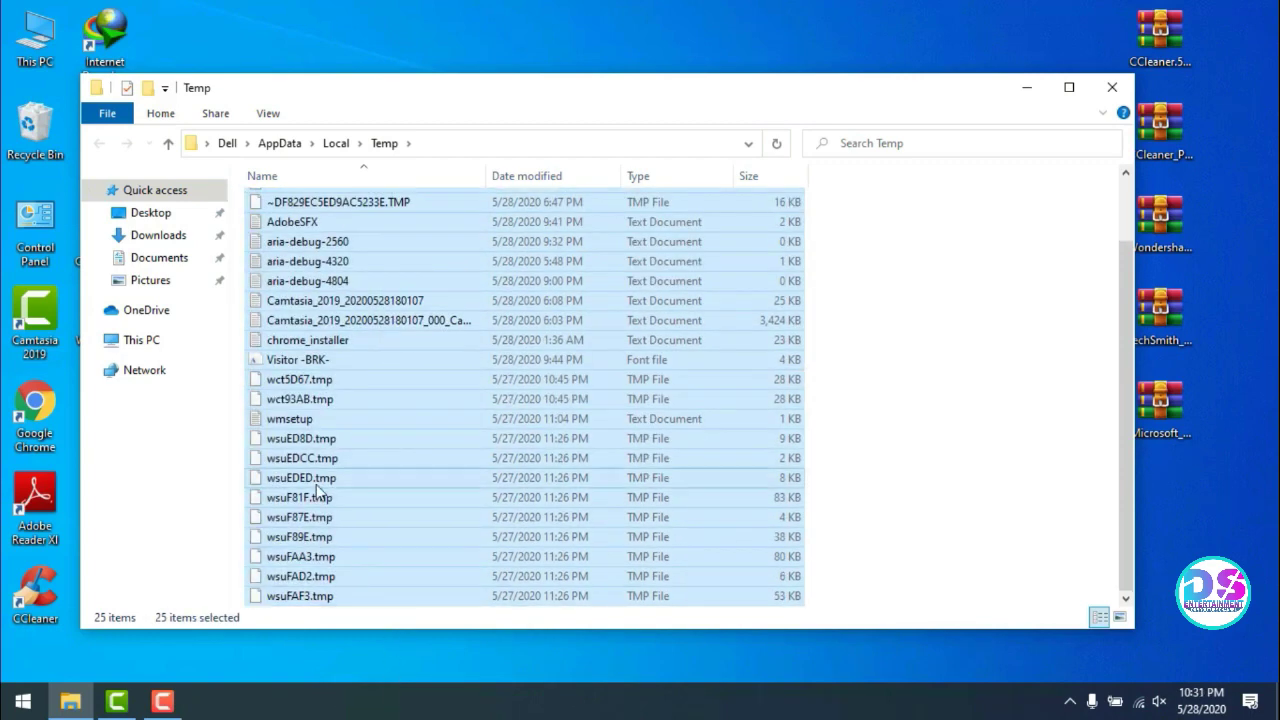
pyautogui.rightClick(318, 490)
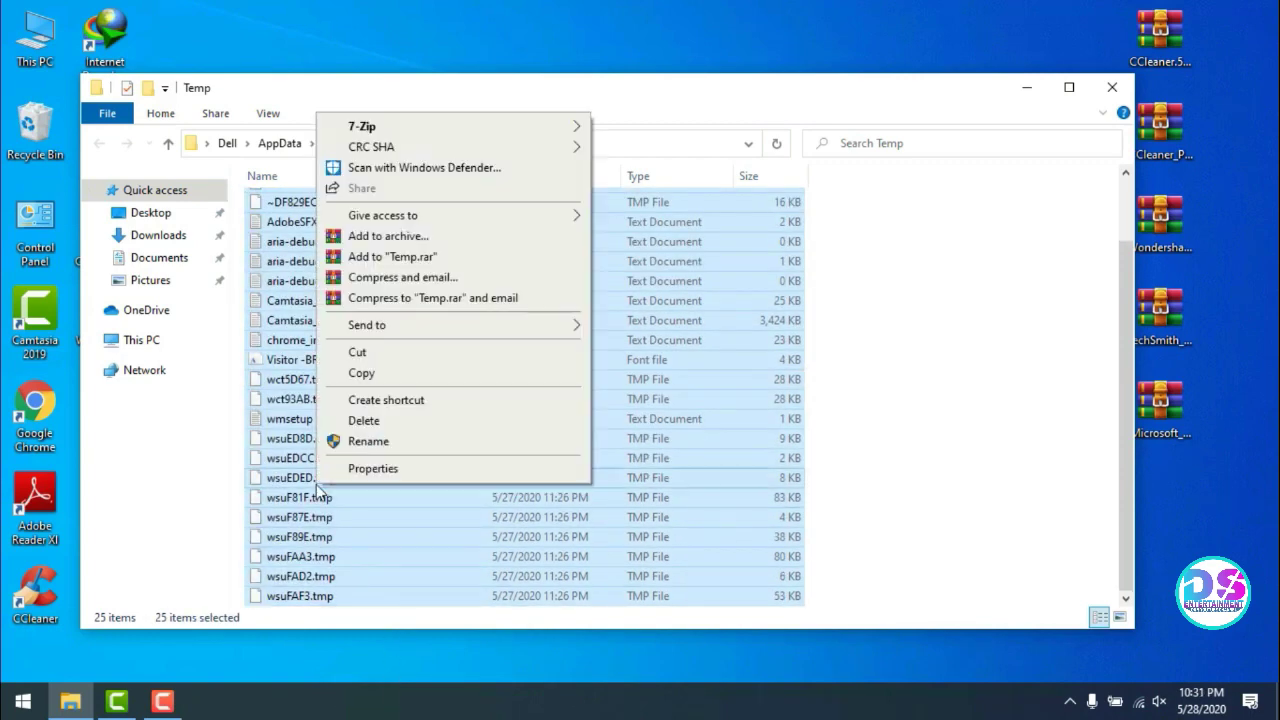
pyautogui.click(388, 420)
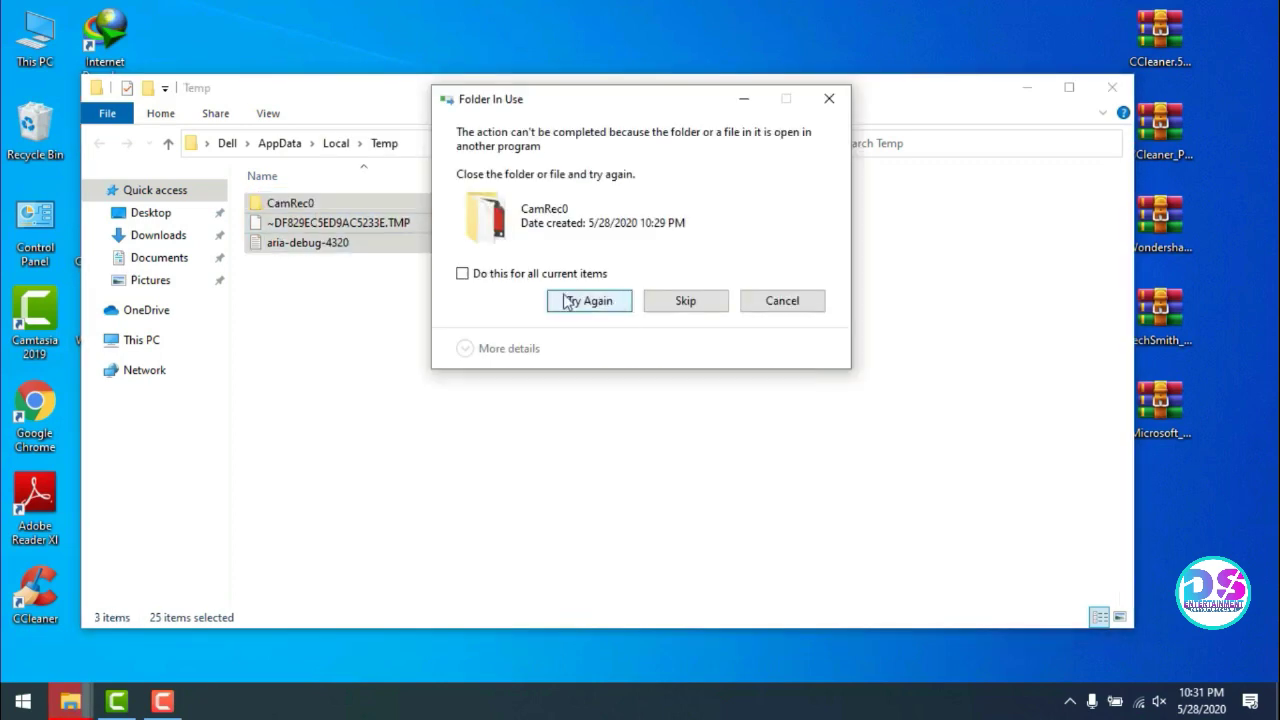
pyautogui.click(609, 305)
pyautogui.click(697, 303)
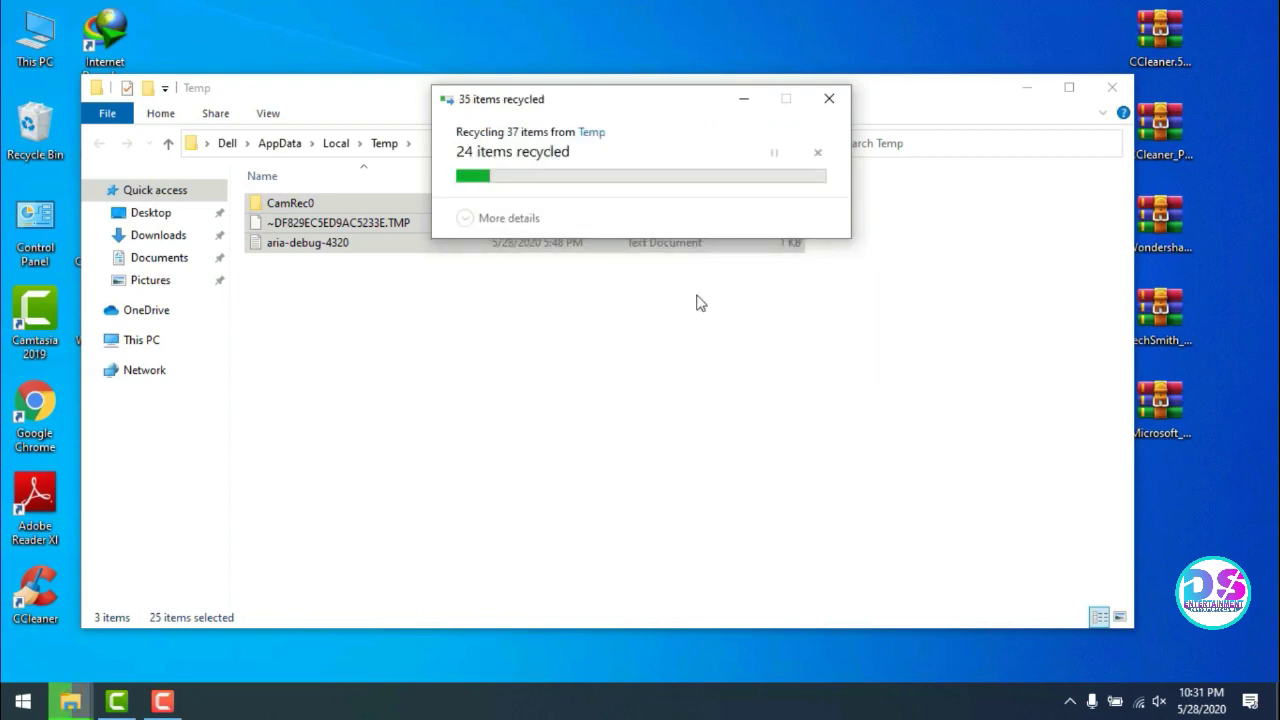
pyautogui.click(829, 98)
pyautogui.click(1110, 89)
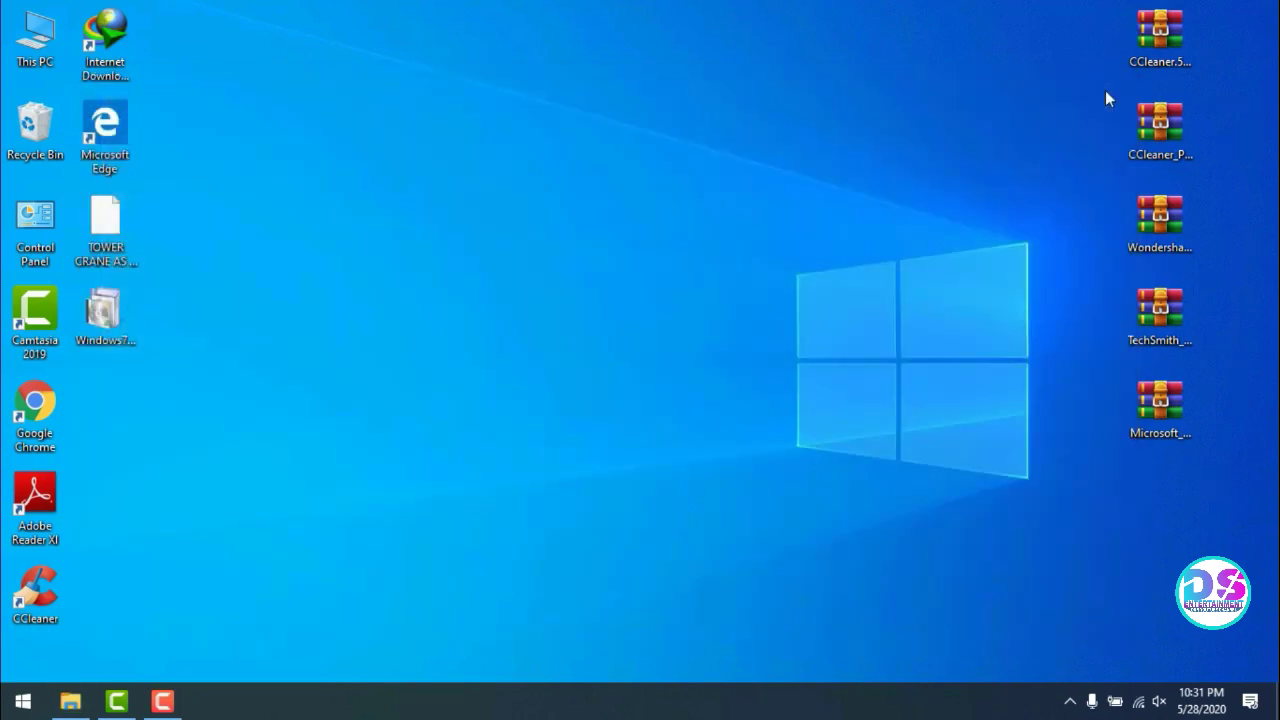
# Refresh the desktop twice.
pyautogui.rightClick(381, 227)
pyautogui.click(397, 277)
pyautogui.rightClick(397, 272)
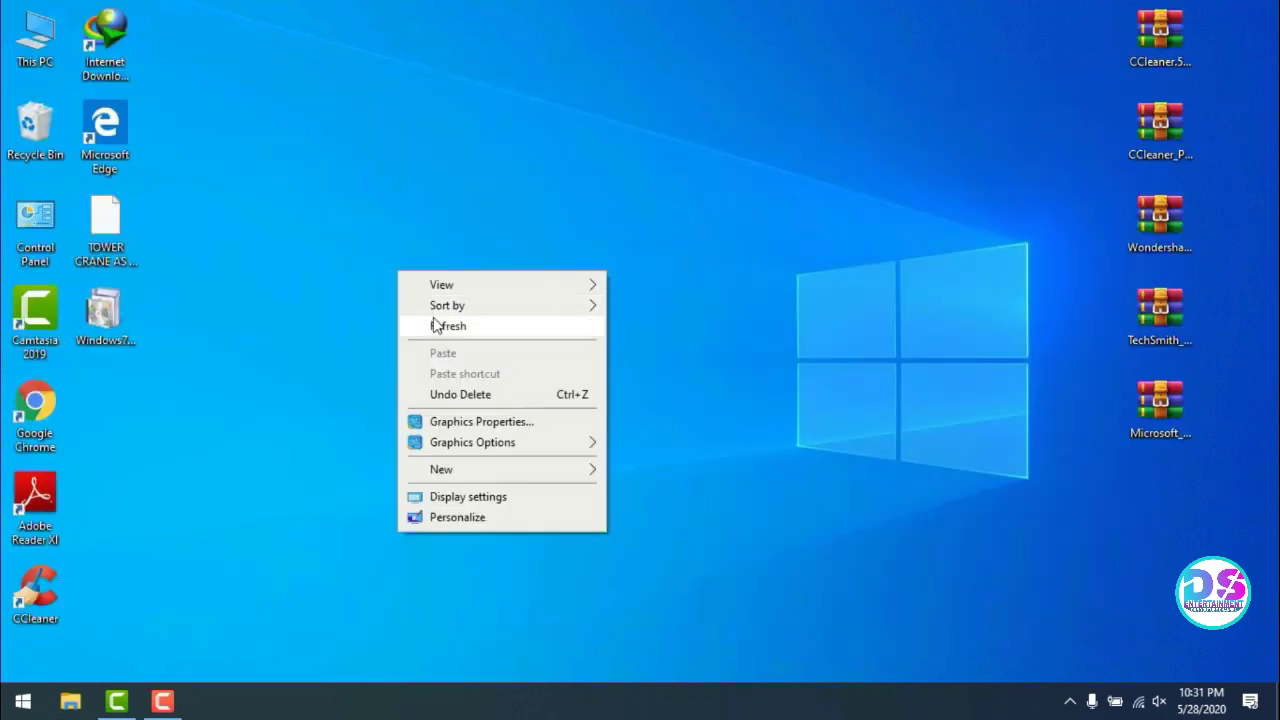
pyautogui.click(430, 326)
# Open the Windows Prefetch folder by running the command prefetch, and grant permanent access to it.
pyautogui.rightClick(10, 706)
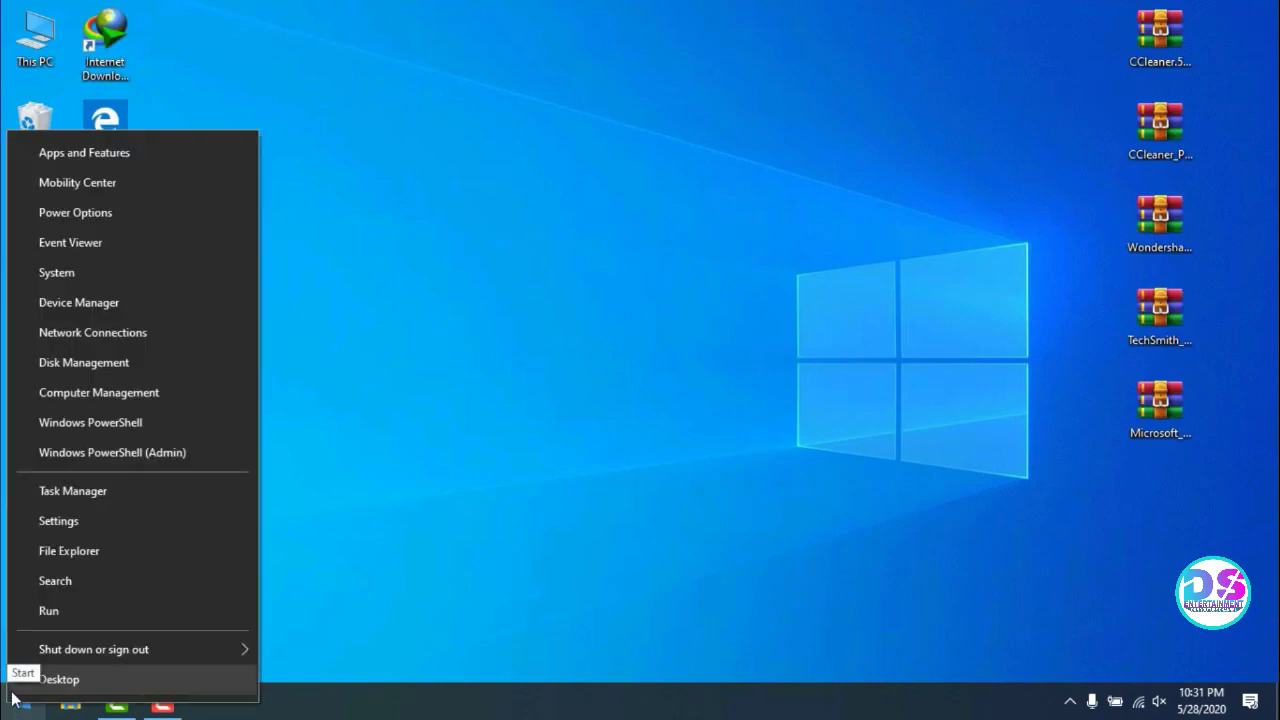
pyautogui.click(161, 606)
pyautogui.moveTo(211, 580); pyautogui.dragTo(28, 596)
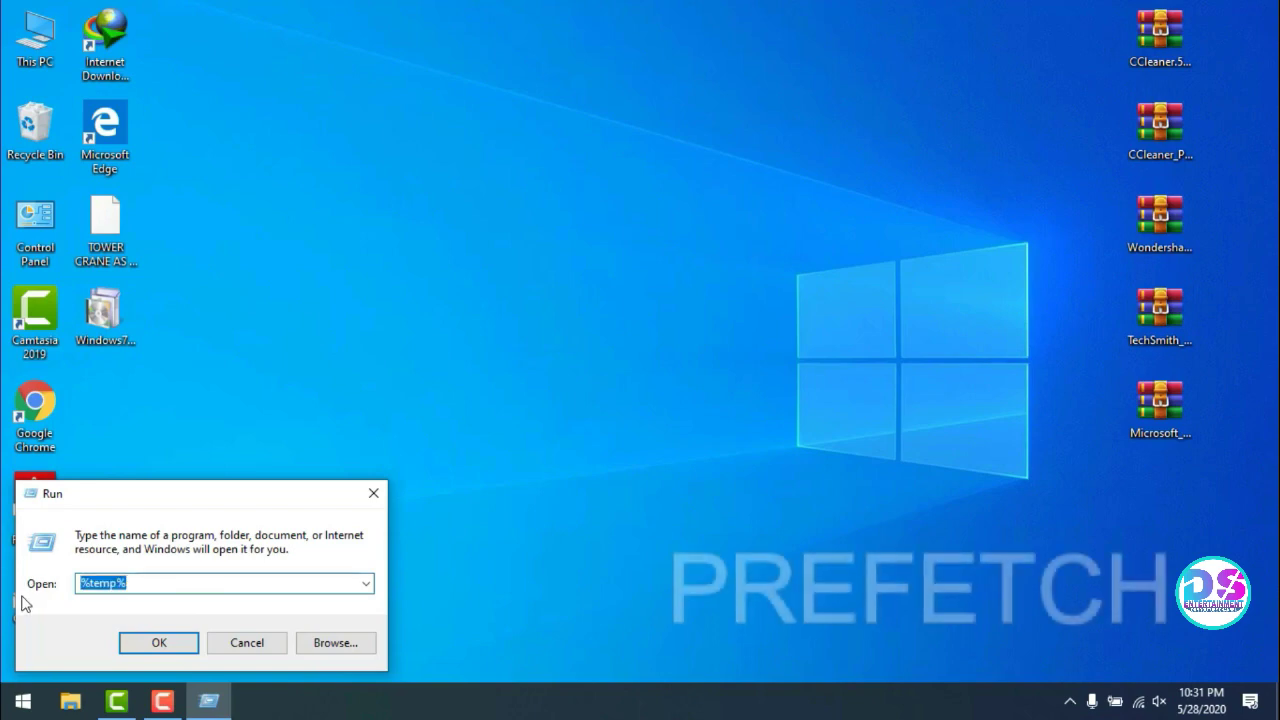
pyautogui.write('p')
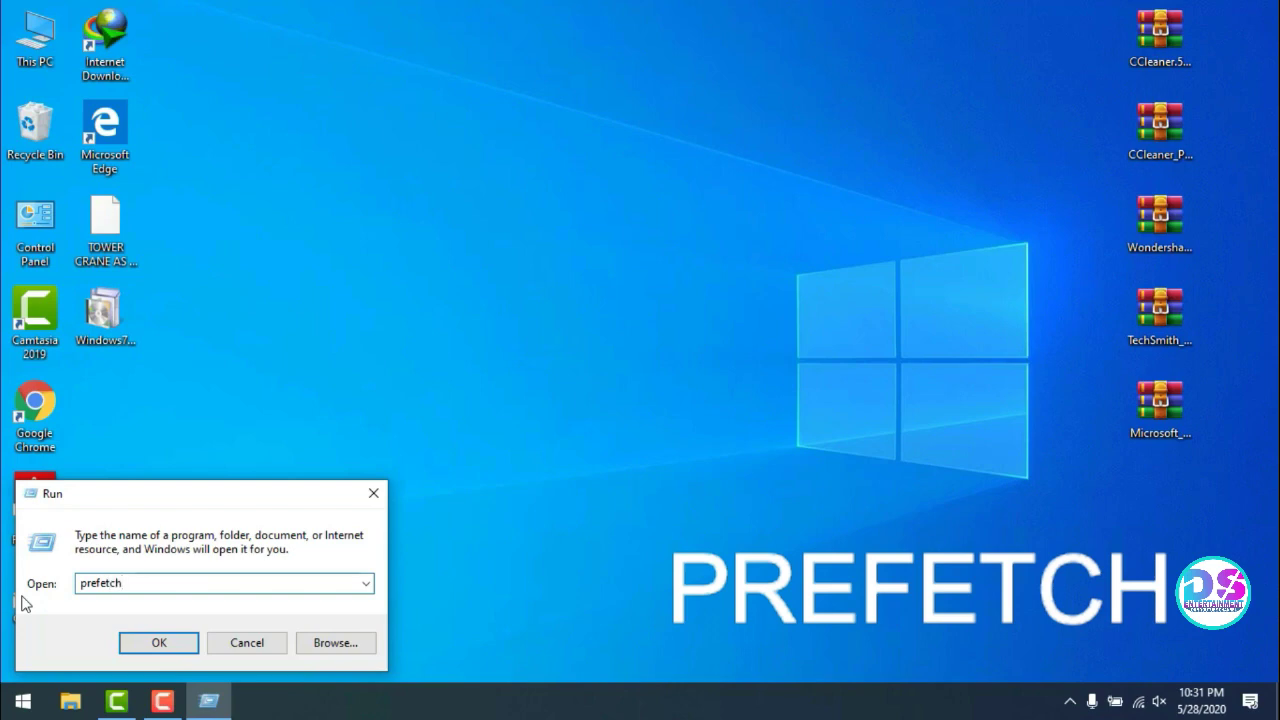
pyautogui.write('refetch')
pyautogui.click(159, 642)
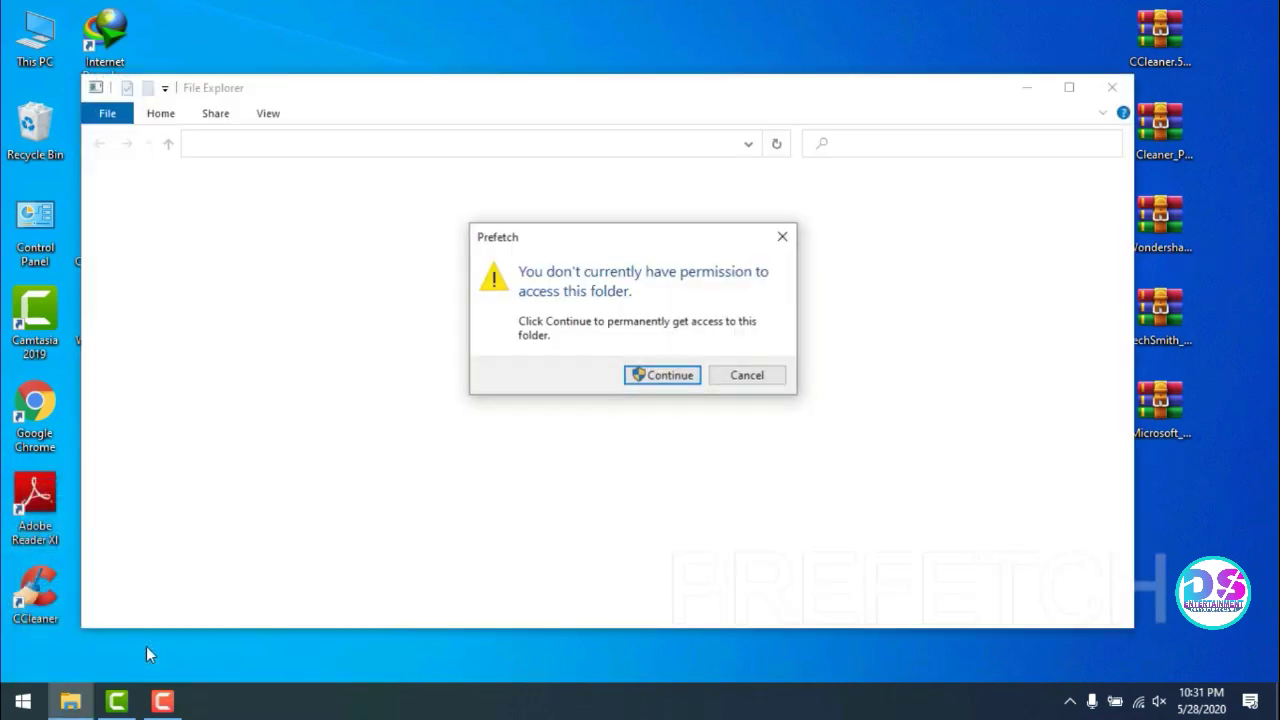
pyautogui.click(672, 380)
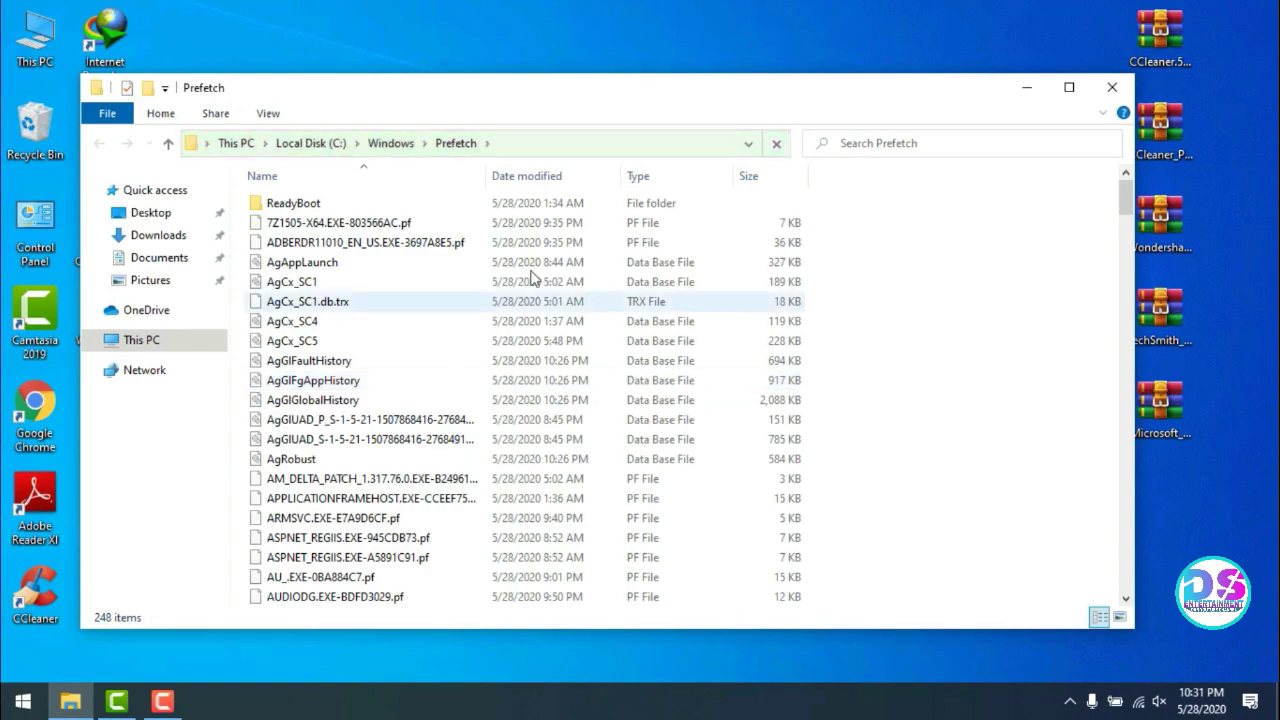
# Delete all items in the Prefetch folder, dismiss the deletion dialog, and close the window.
pyautogui.click(1069, 87)
pyautogui.scroll(-5, 318, 432)
pyautogui.scroll(-1, 318, 432)
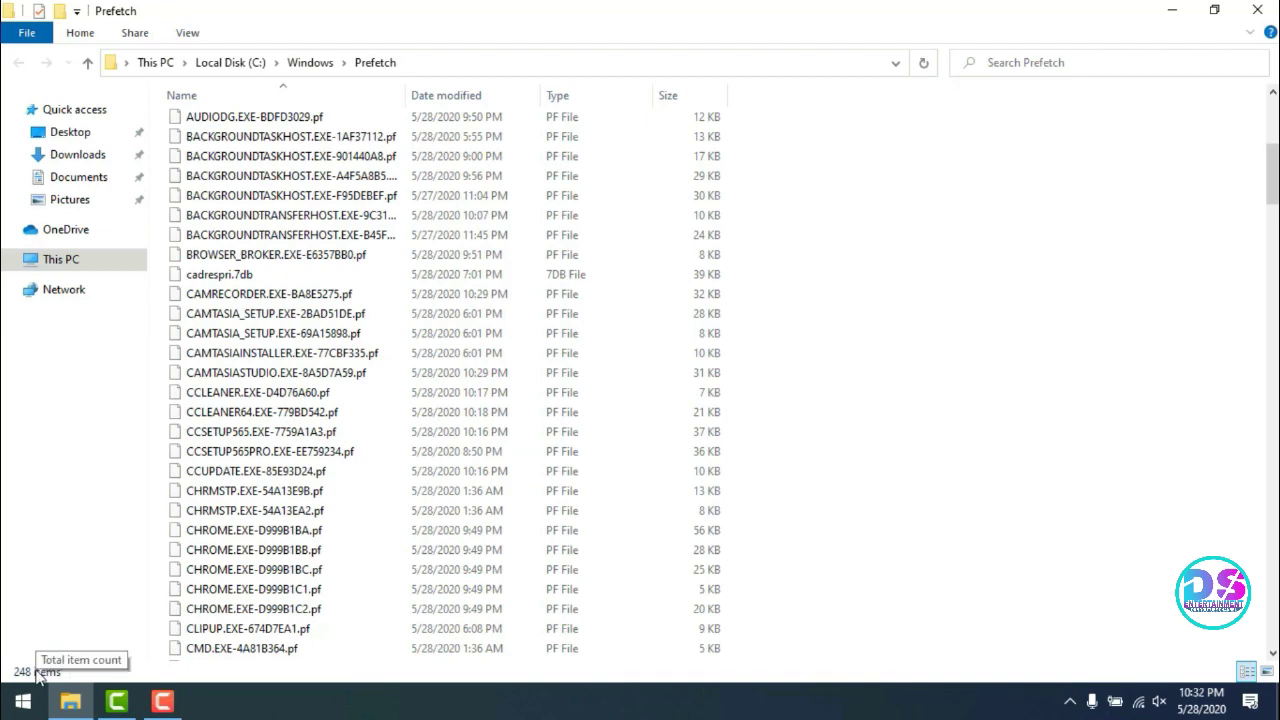
pyautogui.scroll(7, 318, 380)
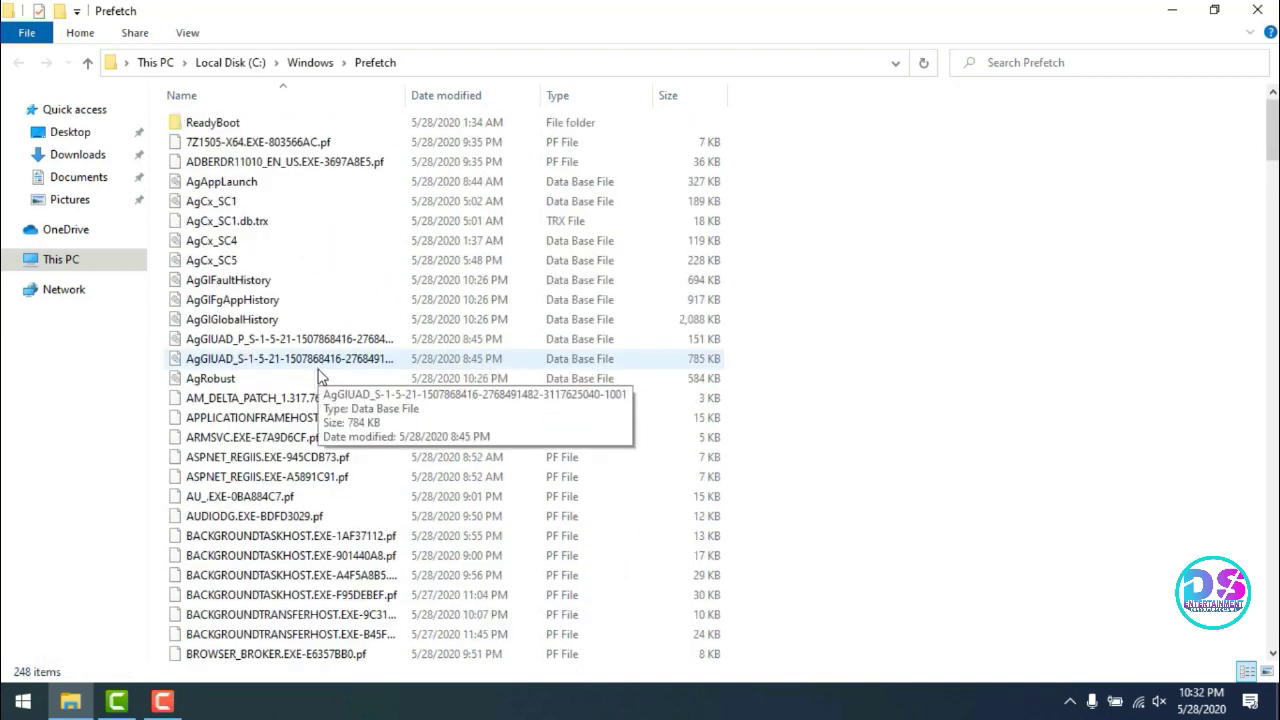
pyautogui.hotkey('ctrl', 'a')
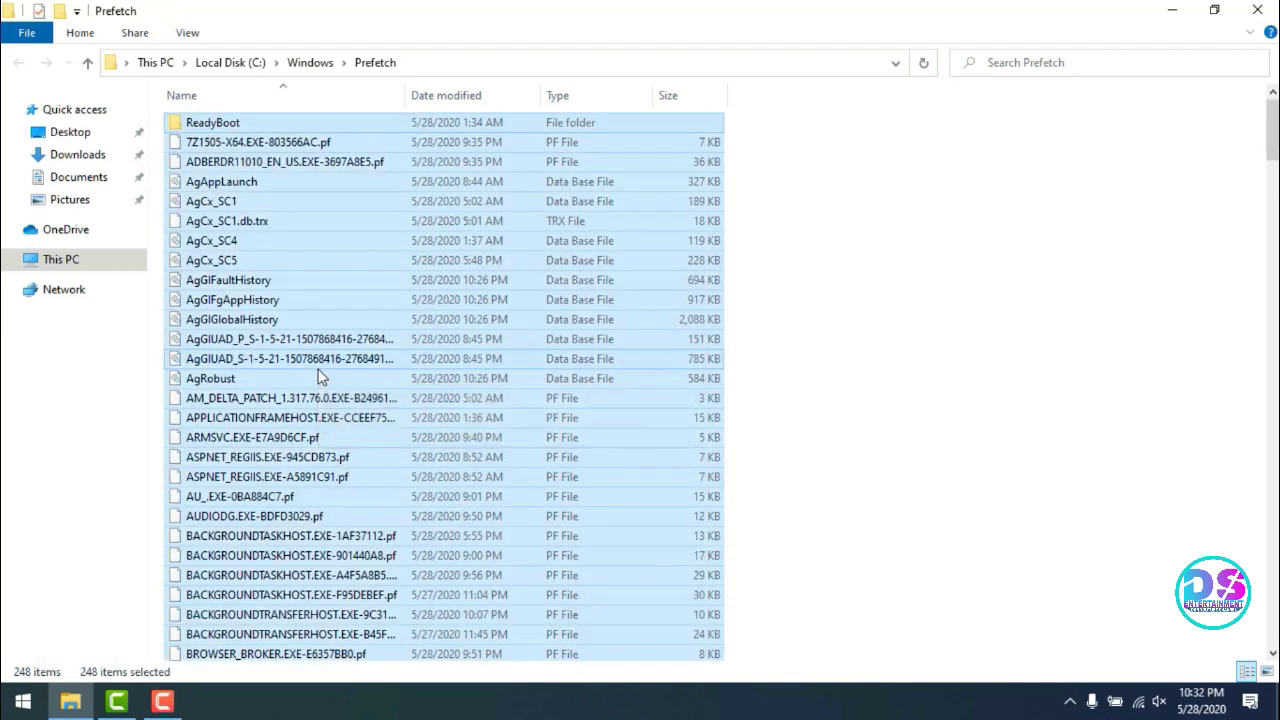
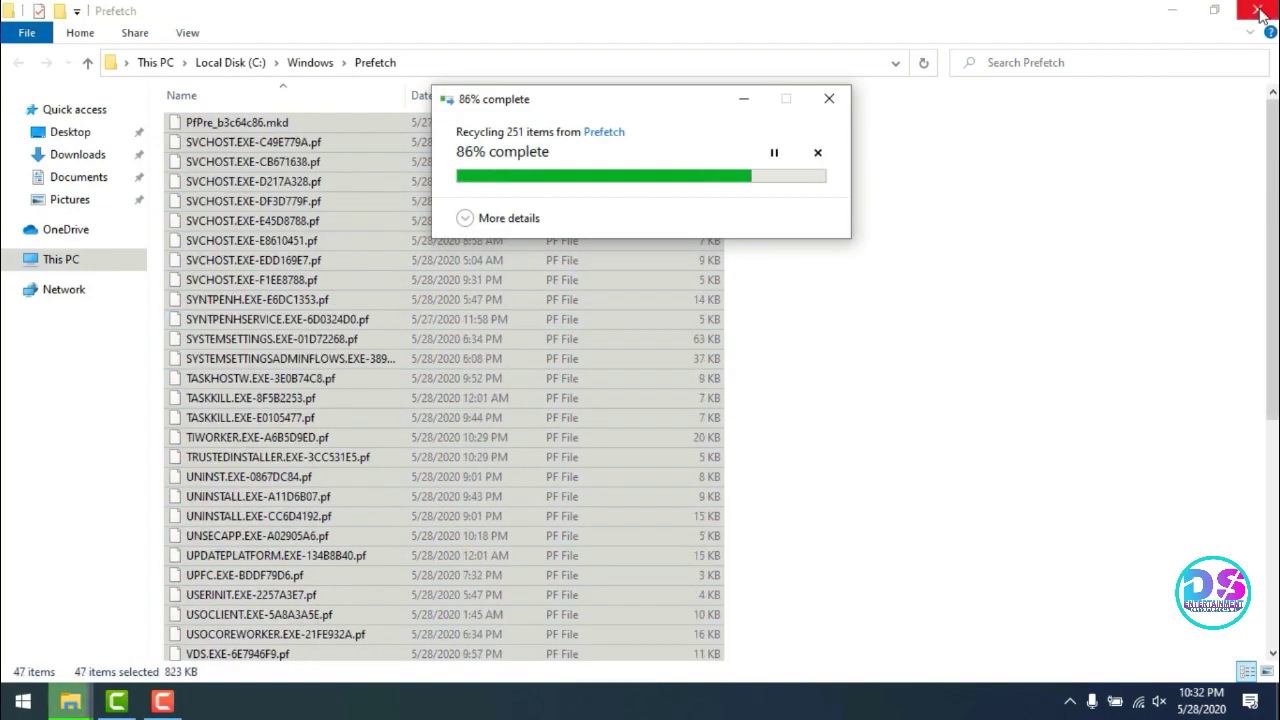
pyautogui.click(555, 278)
pyautogui.click(590, 301)
pyautogui.click(829, 98)
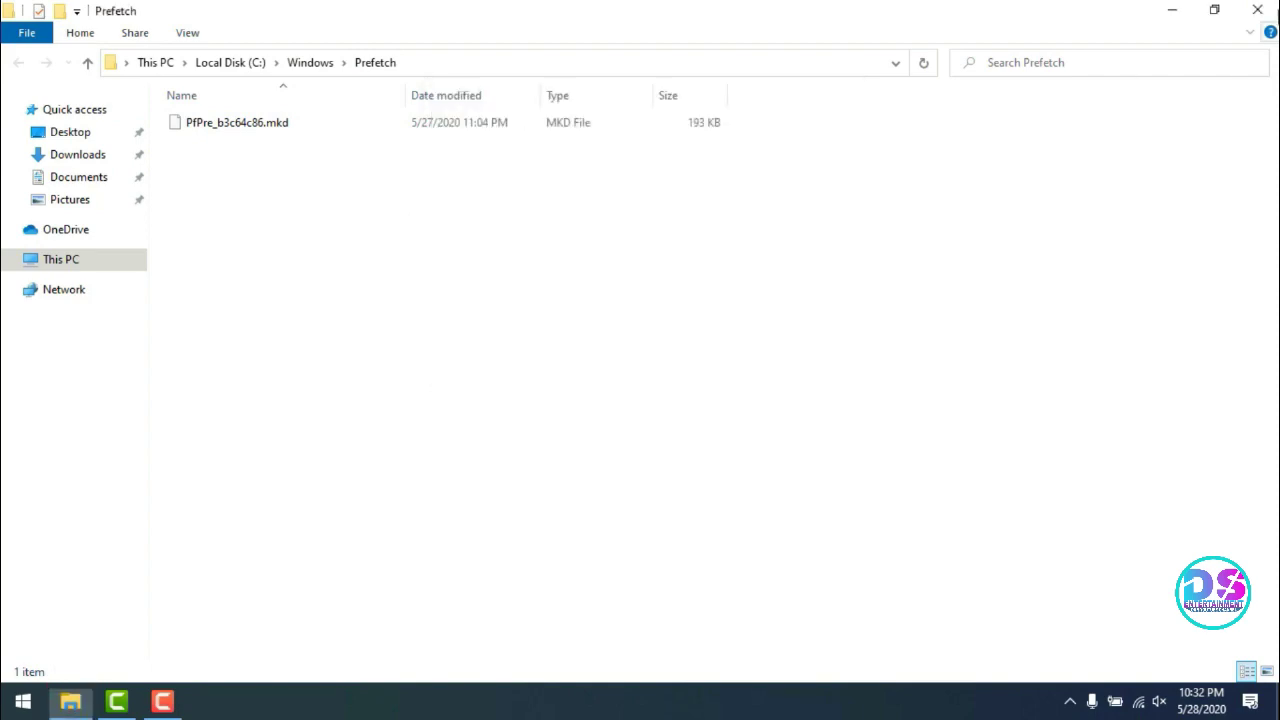
pyautogui.click(1257, 10)
# Refresh the empty desktop area five times.
pyautogui.rightClick(346, 160)
pyautogui.click(366, 207)
pyautogui.rightClick(347, 176)
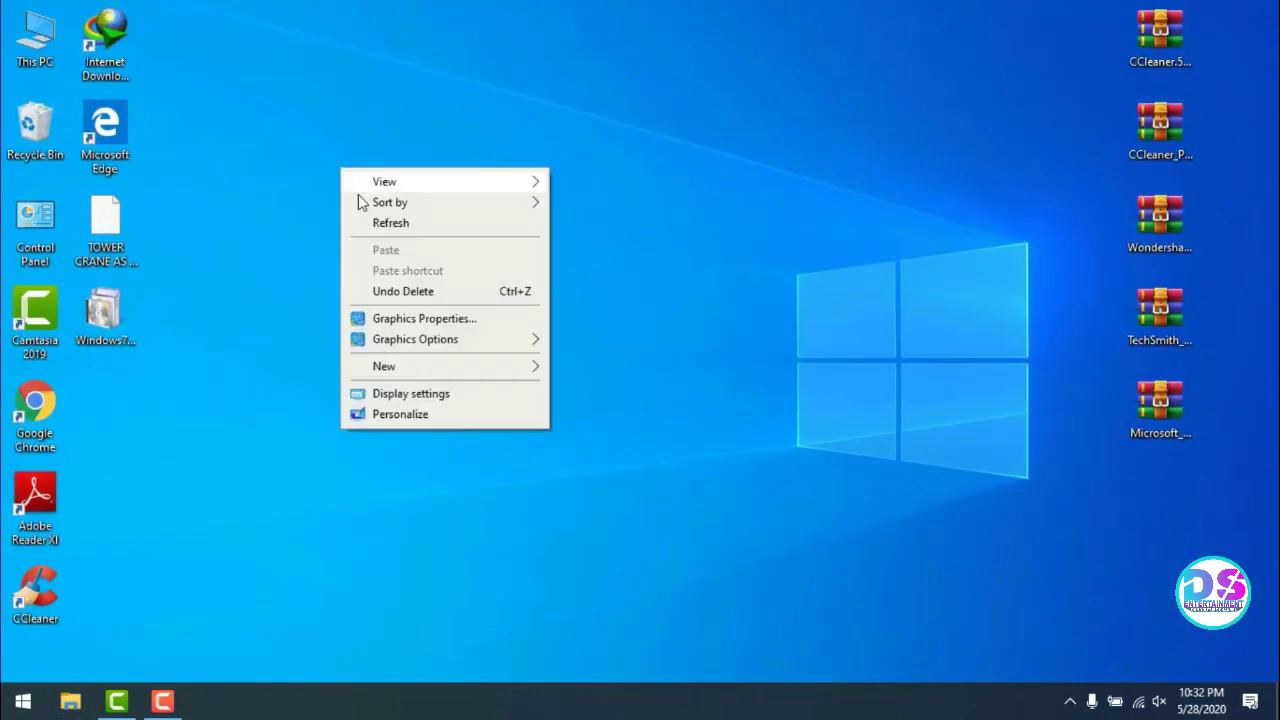
pyautogui.click(372, 222)
pyautogui.rightClick(344, 157)
pyautogui.click(372, 208)
pyautogui.rightClick(344, 157)
pyautogui.click(372, 207)
pyautogui.rightClick(352, 160)
pyautogui.click(378, 209)
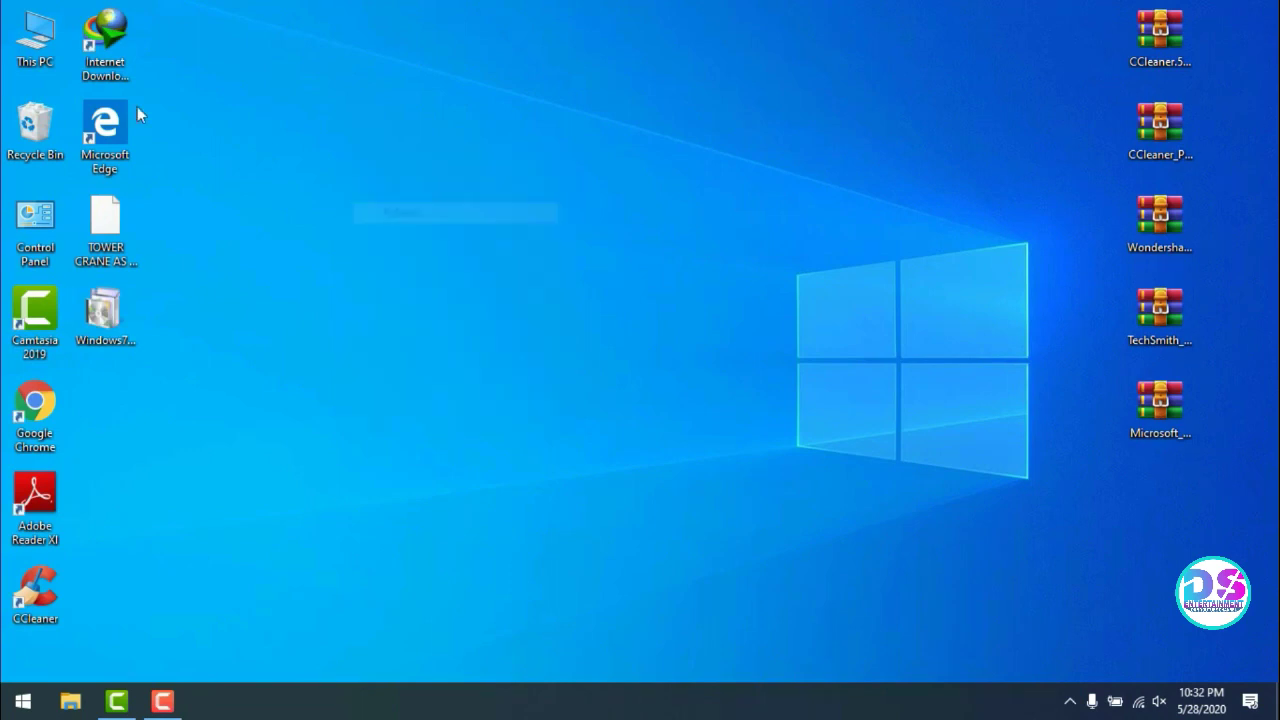
# Open This PC and display the properties of Local Disk (C:).
pyautogui.rightClick(42, 37)
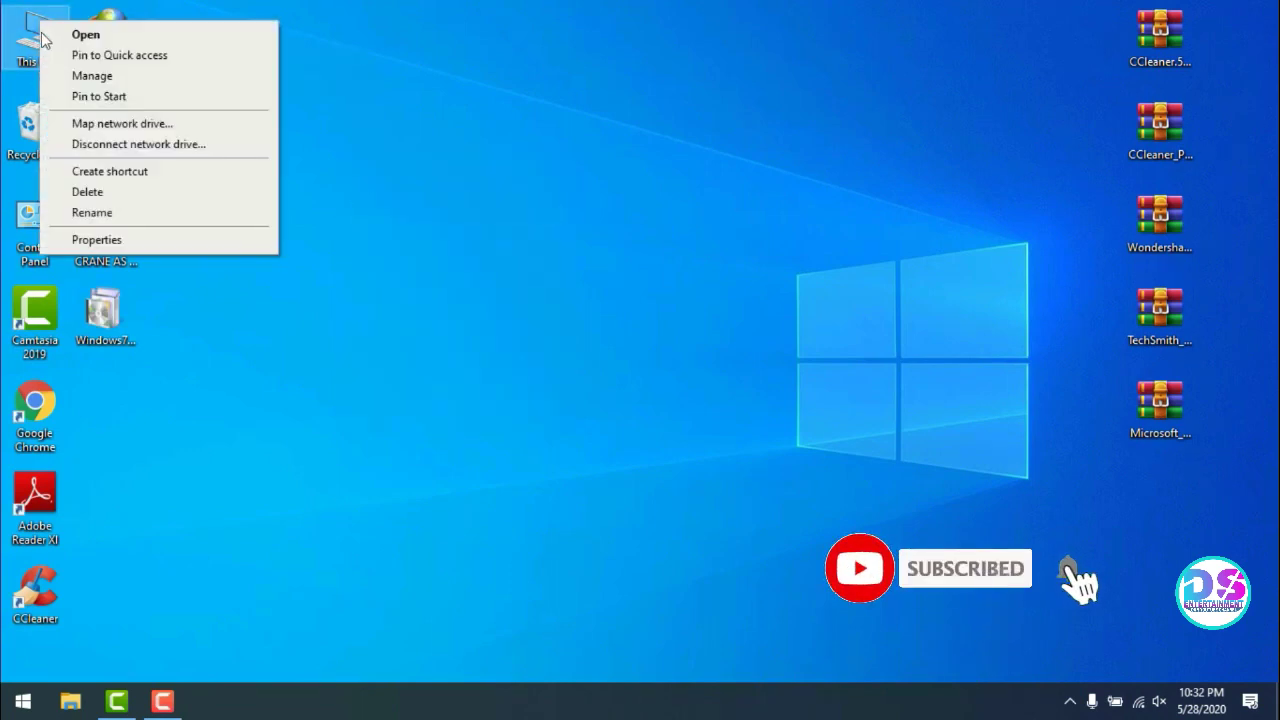
pyautogui.click(84, 34)
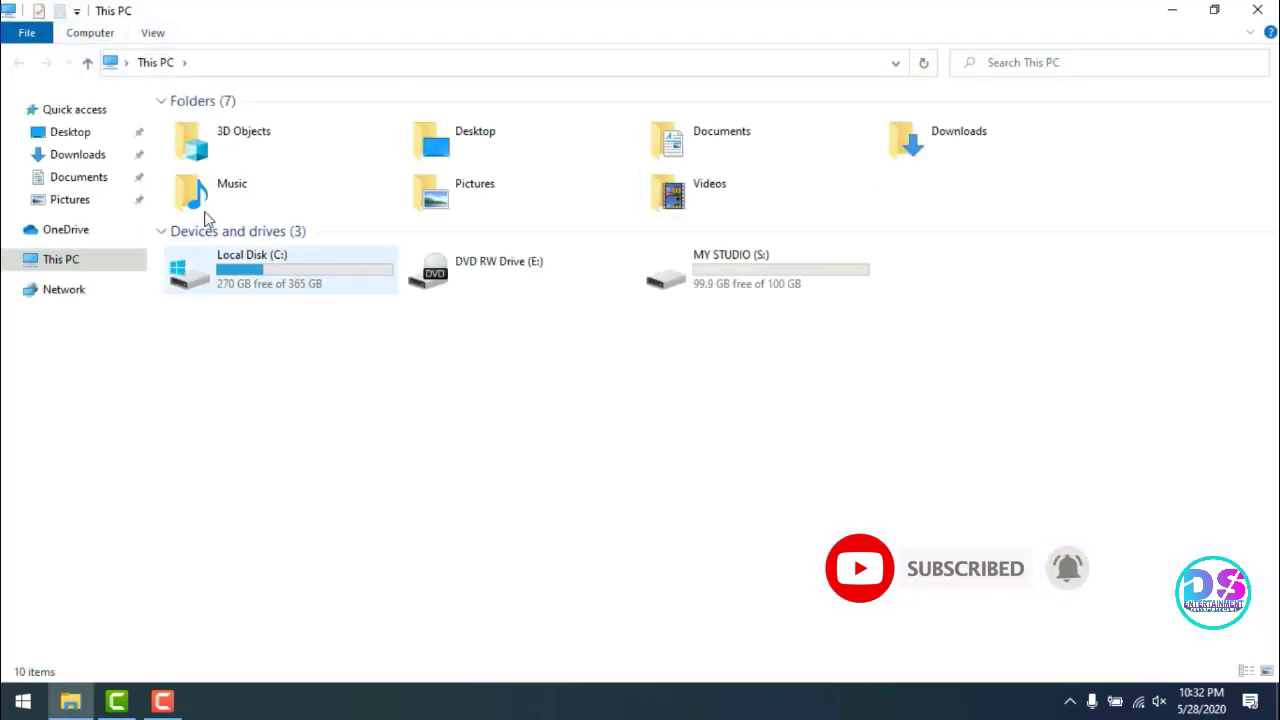
pyautogui.rightClick(257, 276)
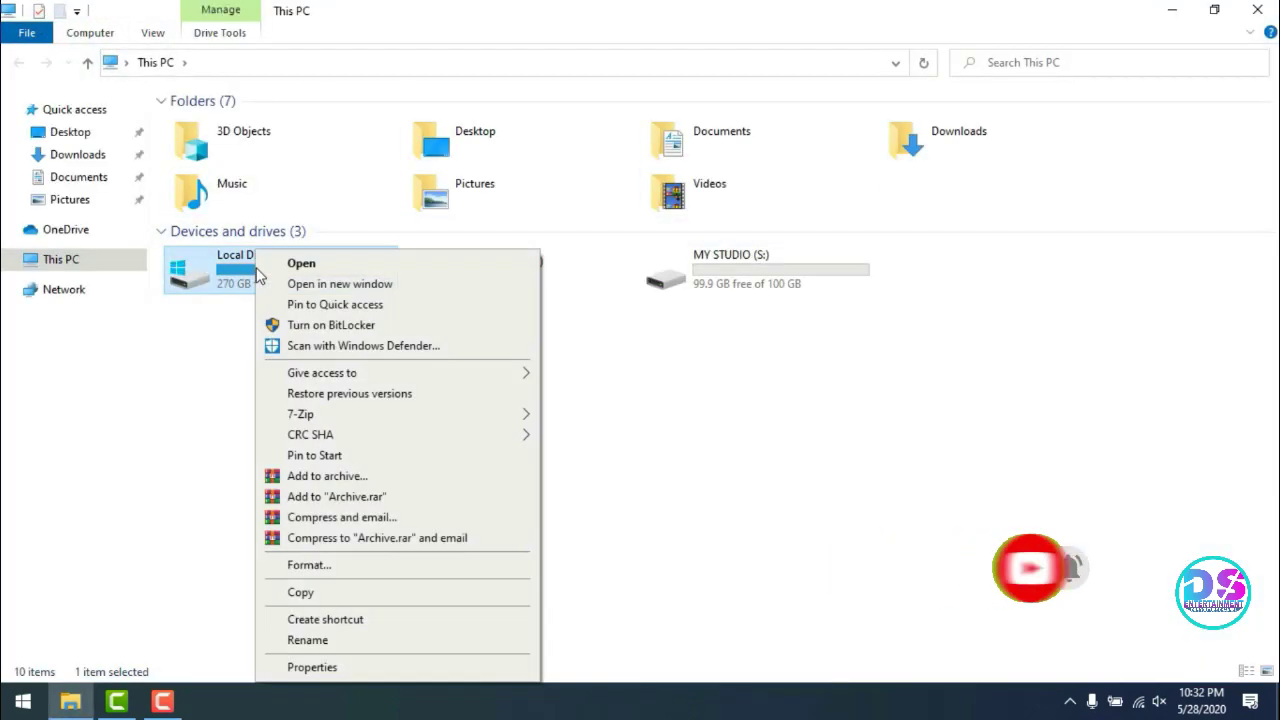
pyautogui.click(340, 667)
pyautogui.moveTo(530, 217); pyautogui.dragTo(687, 120)
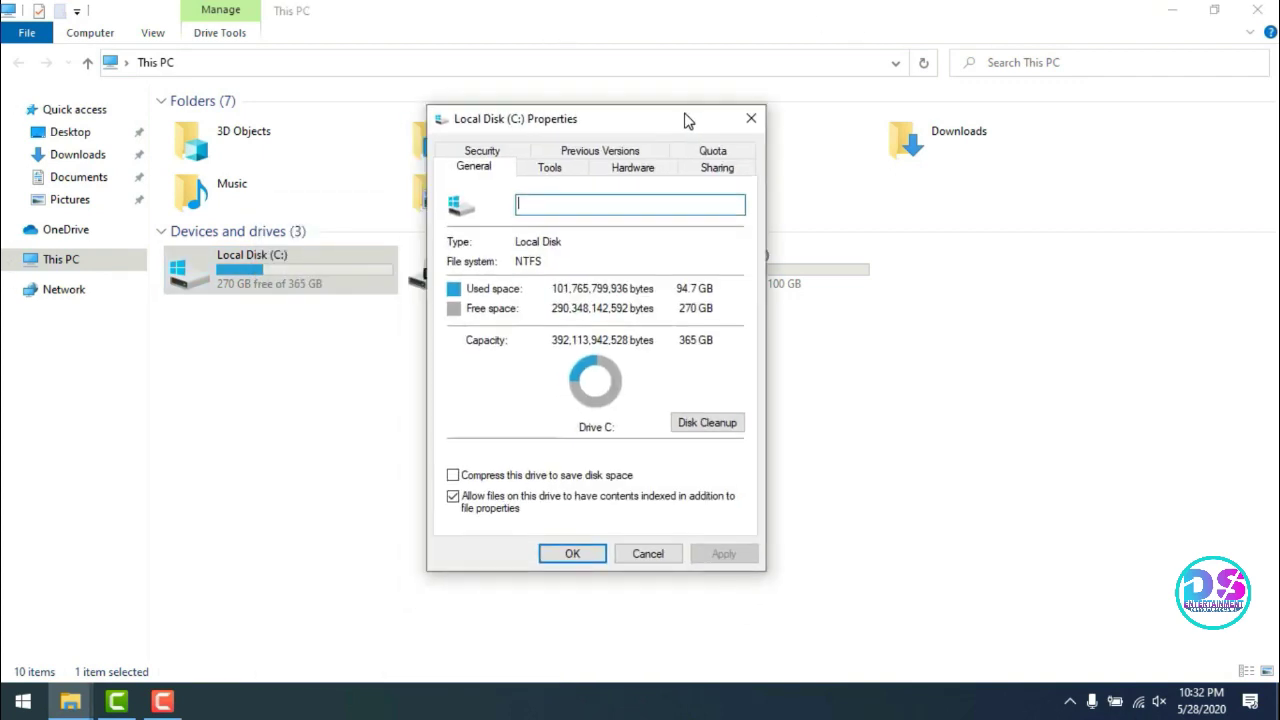
# Close the This PC window, start Disk Cleanup for drive C:, and close the drive's properties dialog.
pyautogui.click(1257, 12)
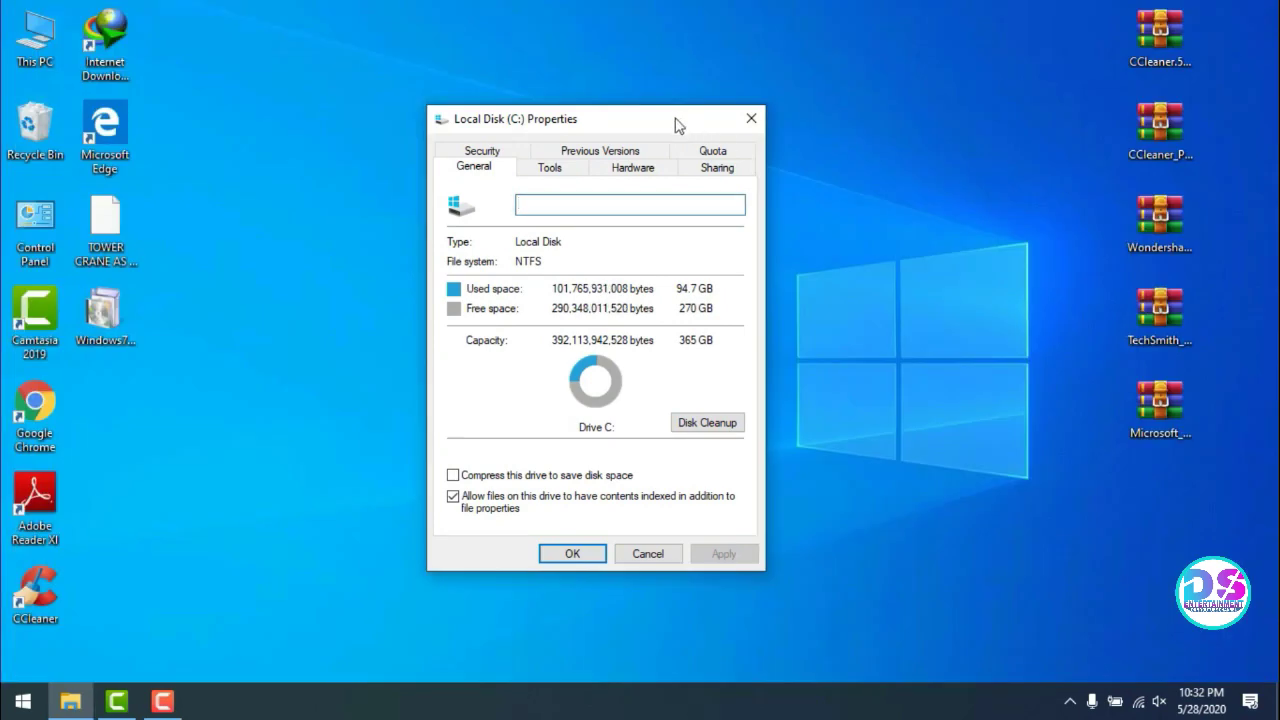
pyautogui.moveTo(675, 125); pyautogui.dragTo(701, 87)
pyautogui.click(716, 381)
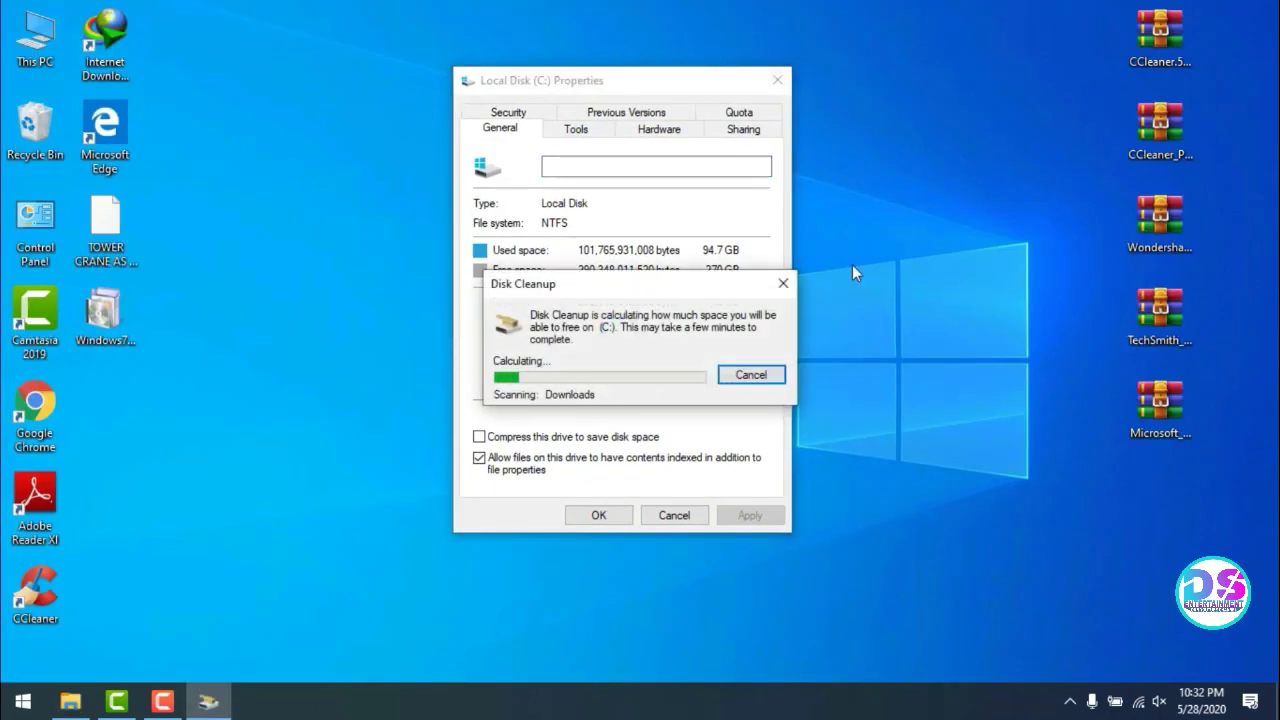
pyautogui.click(777, 80)
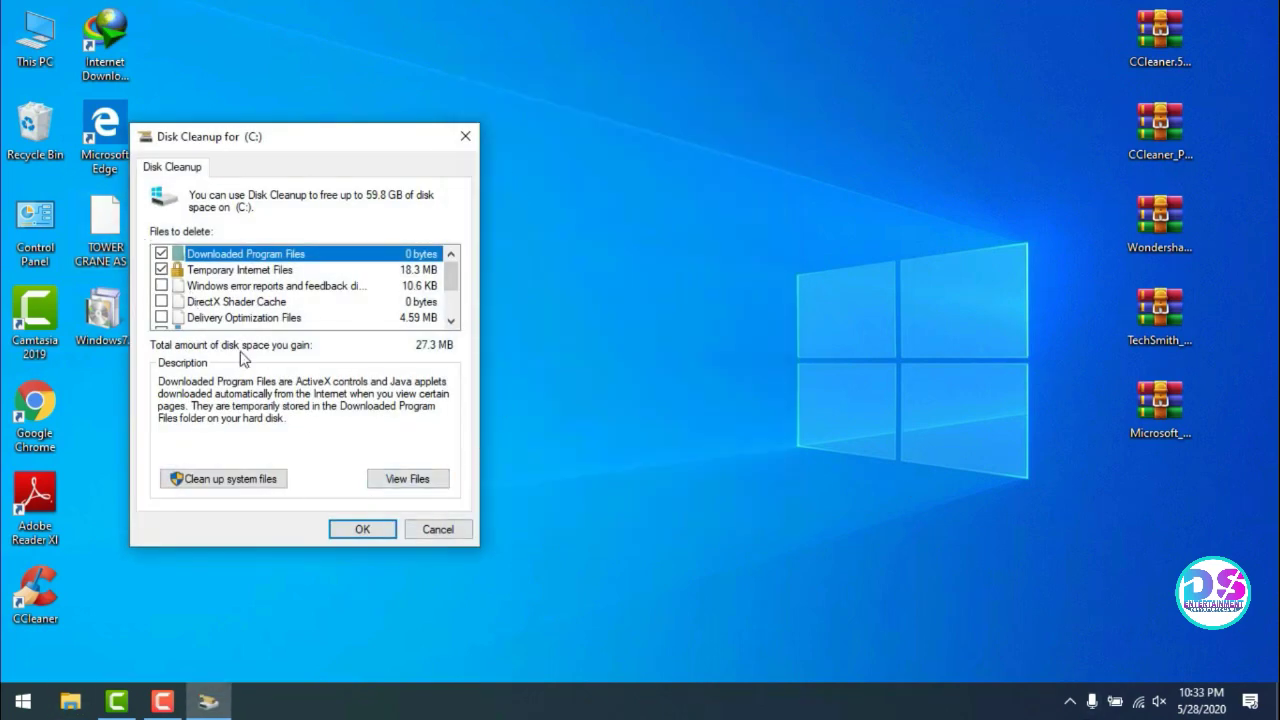
# Mark all file categories except Downloads for deletion in Disk Cleanup for C: and run the cleanup.
pyautogui.scroll(-1, 166, 305)
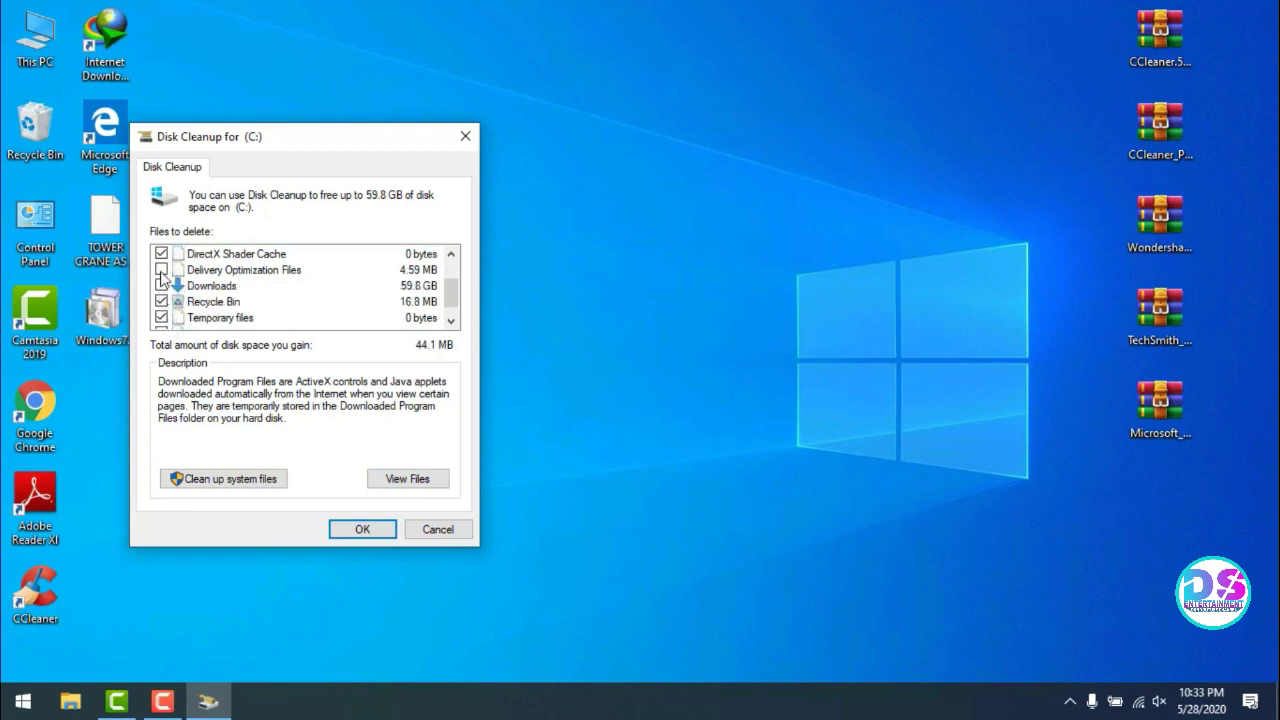
pyautogui.scroll(-1, 178, 305)
pyautogui.scroll(2, 200, 310)
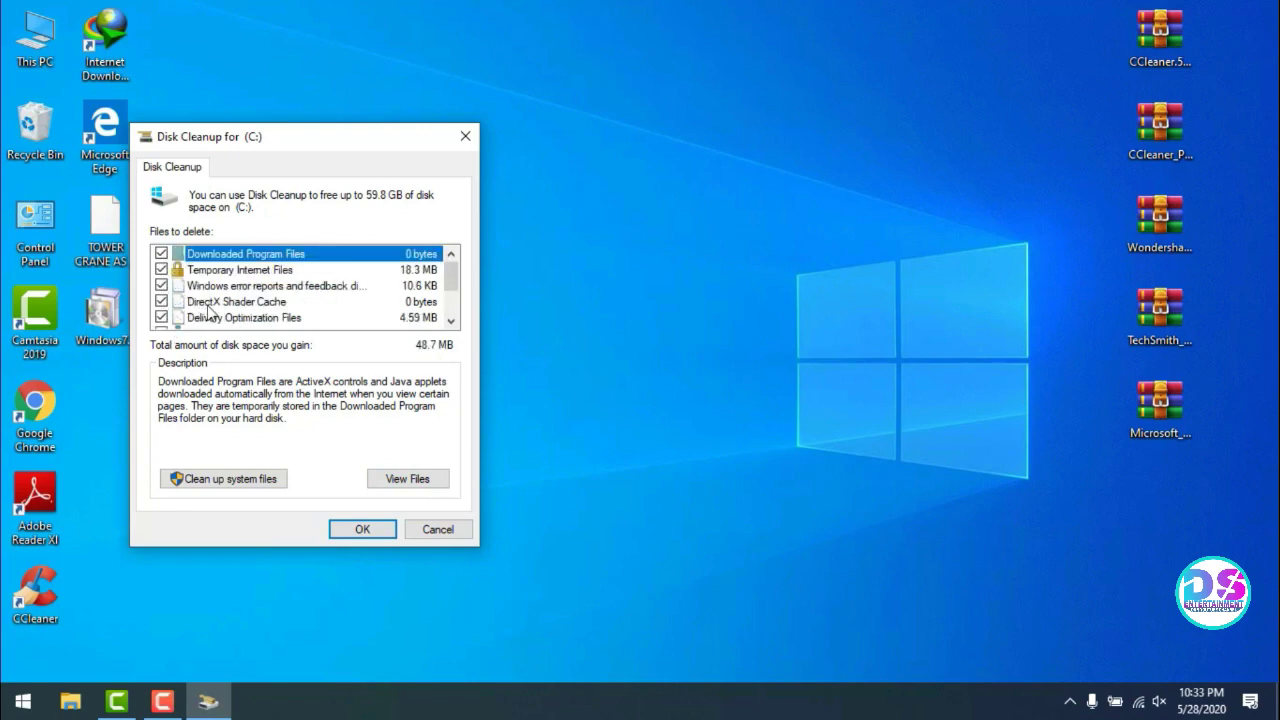
pyautogui.click(355, 532)
pyautogui.moveTo(530, 256); pyautogui.dragTo(696, 142)
pyautogui.click(817, 249)
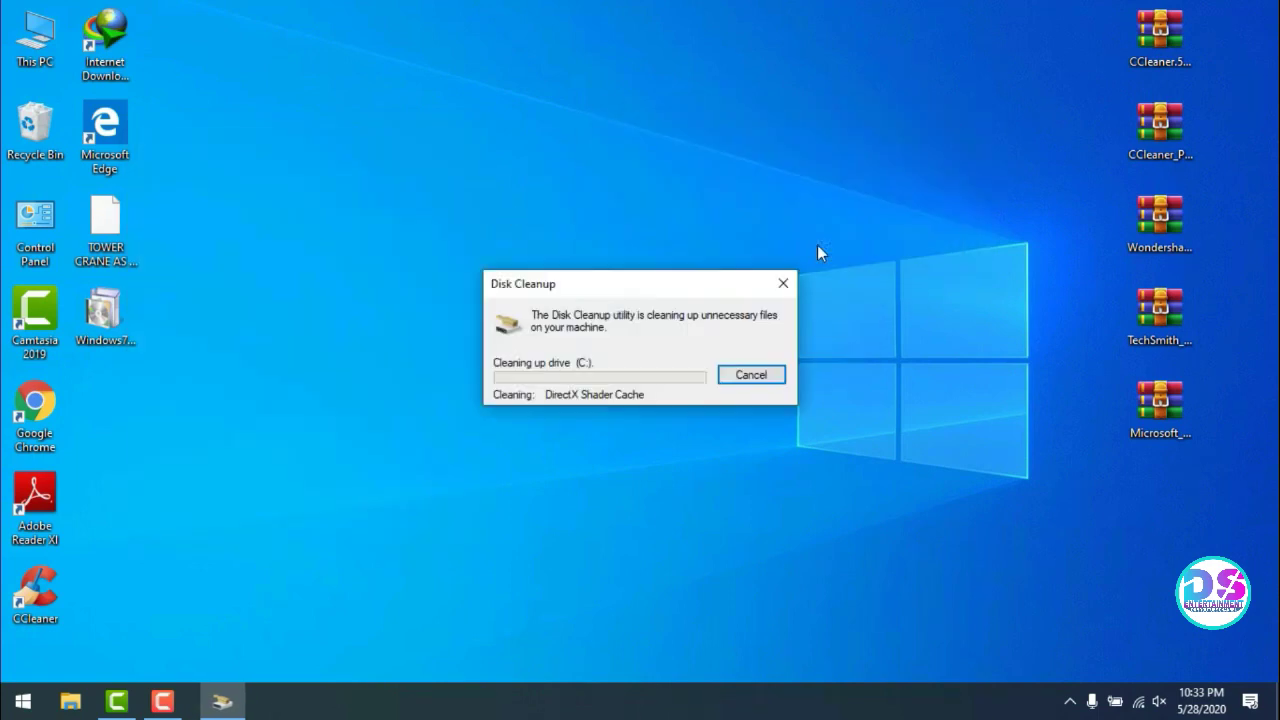
# Refresh the desktop six times while Disk Cleanup runs and finishes.
pyautogui.rightClick(540, 166)
pyautogui.click(555, 203)
pyautogui.rightClick(543, 166)
pyautogui.click(586, 220)
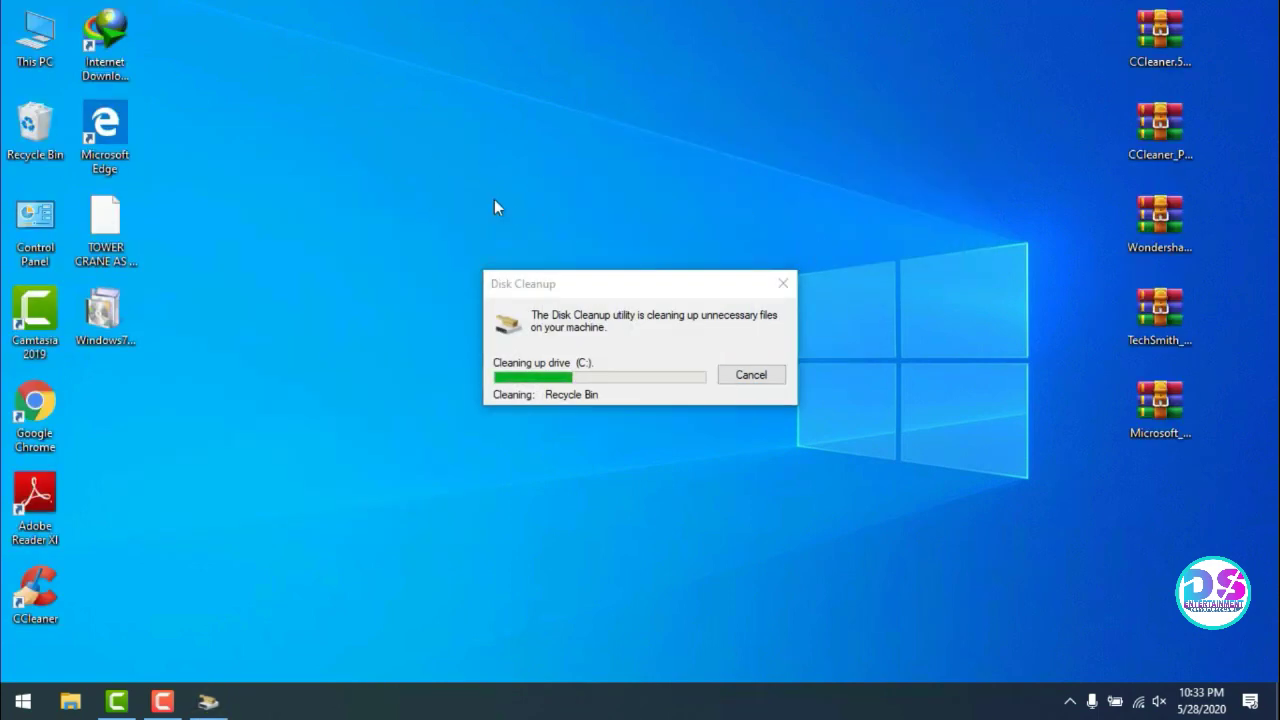
pyautogui.rightClick(341, 225)
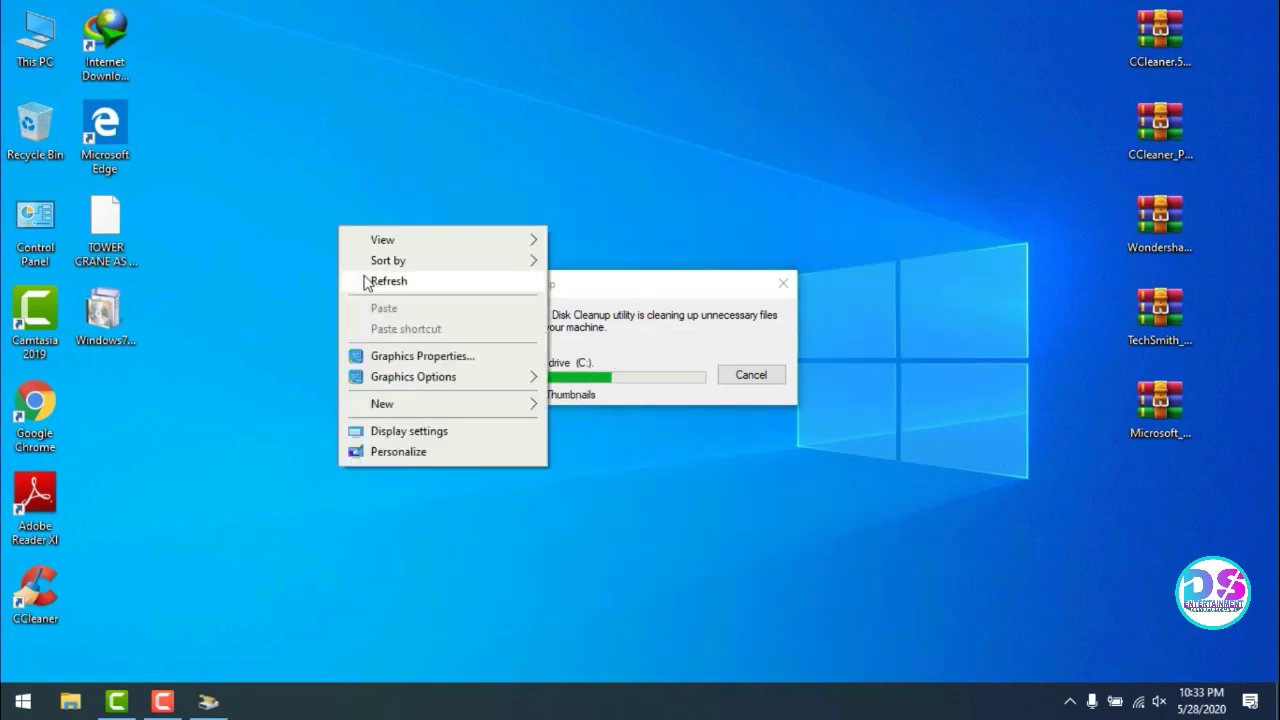
pyautogui.click(362, 276)
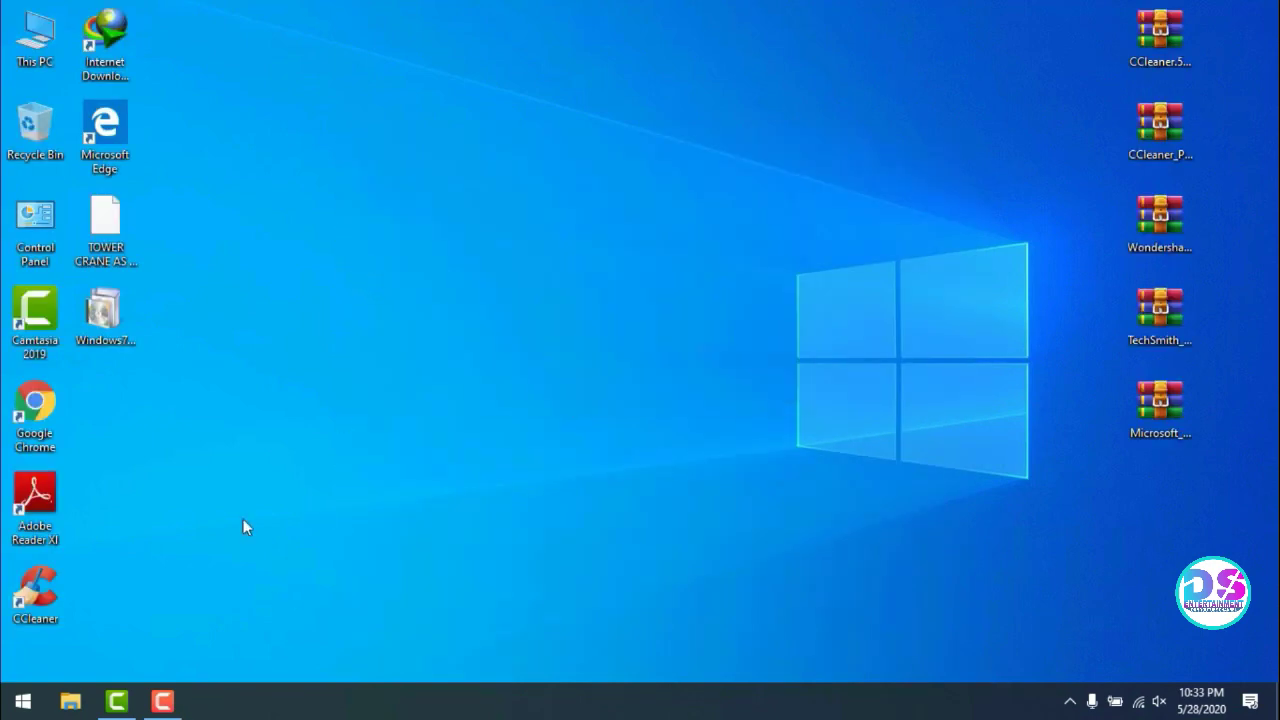
pyautogui.rightClick(363, 229)
pyautogui.click(395, 282)
pyautogui.rightClick(383, 235)
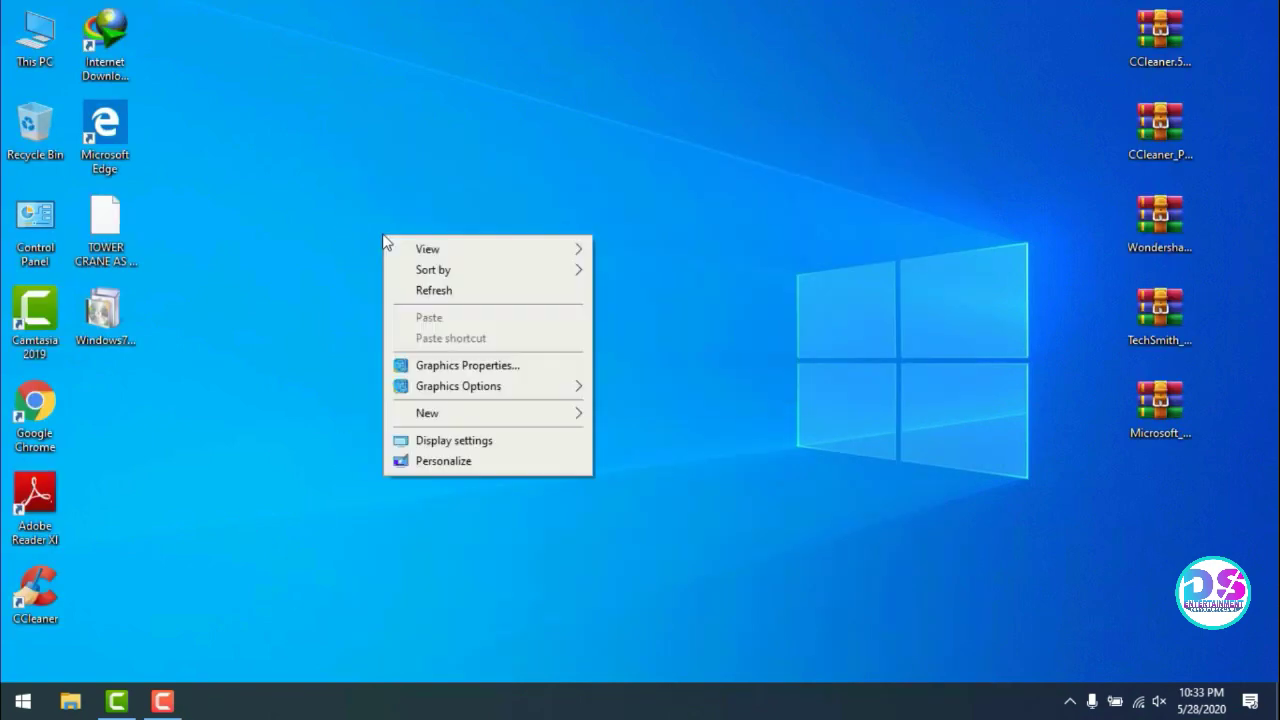
pyautogui.click(432, 294)
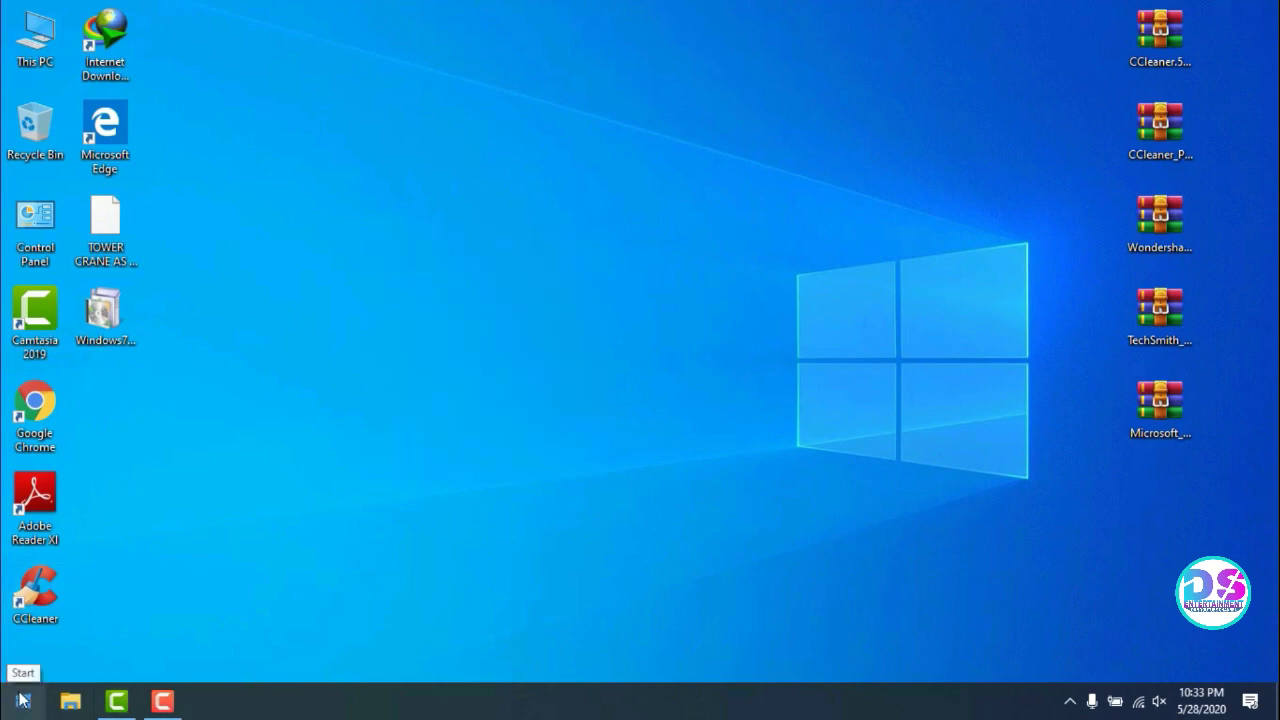
pyautogui.rightClick(440, 267)
pyautogui.click(477, 314)
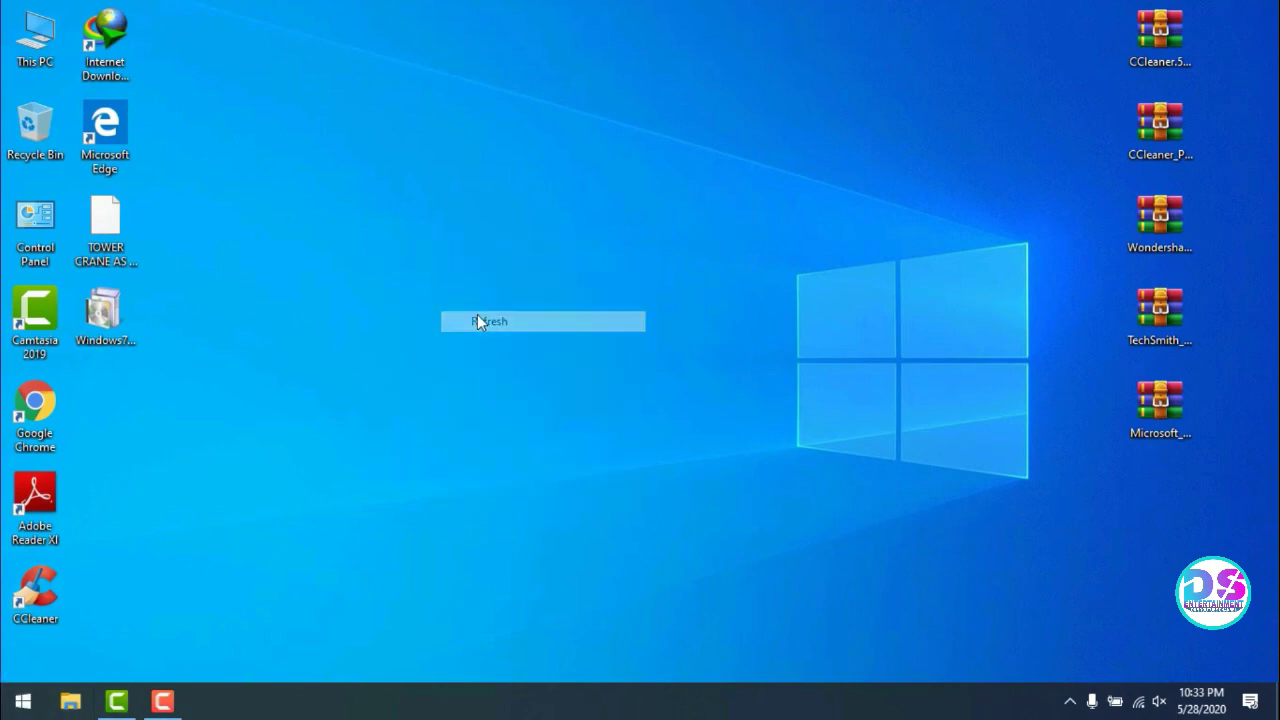
# Open the Run dialog and execute the command tree.
pyautogui.rightClick(20, 702)
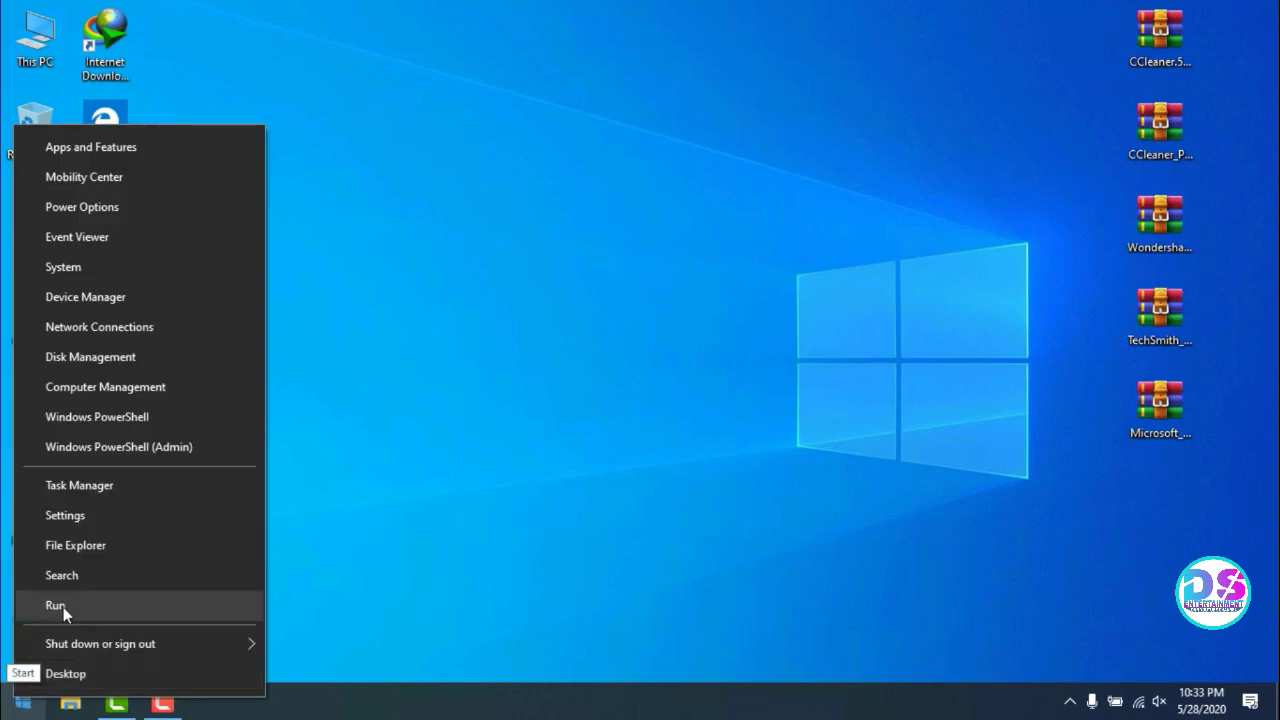
pyautogui.click(89, 605)
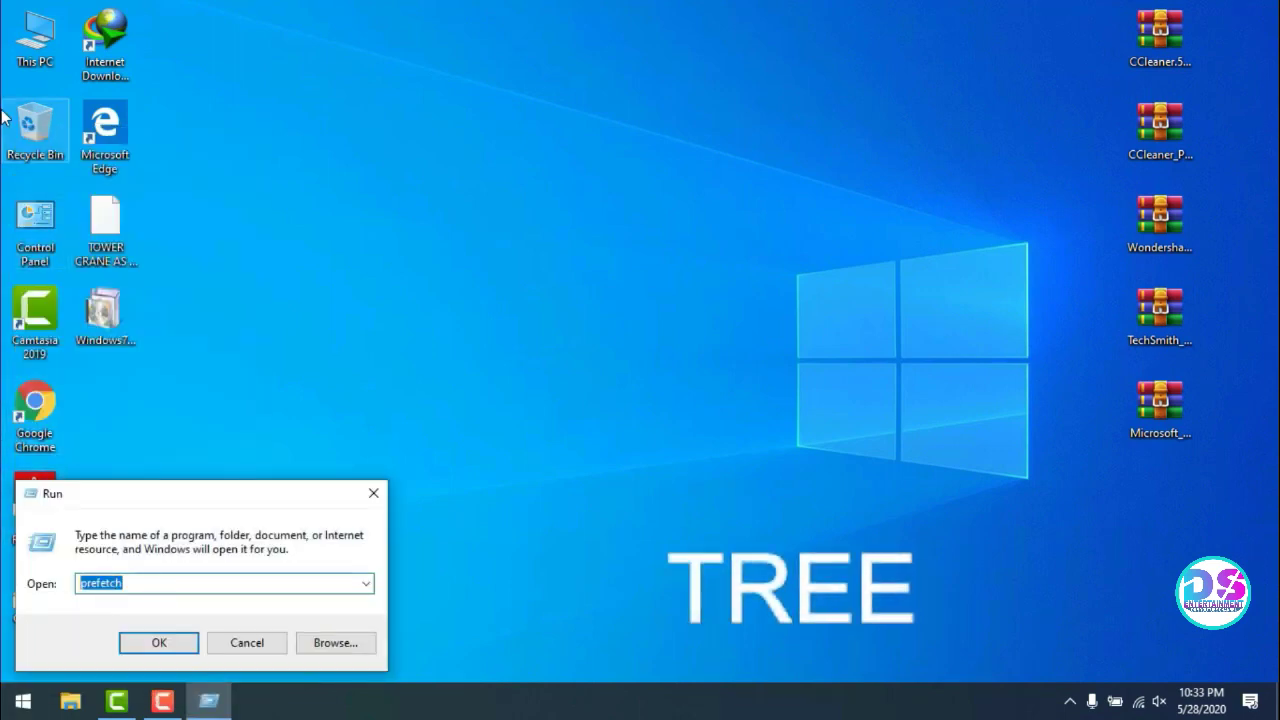
pyautogui.write('tree')
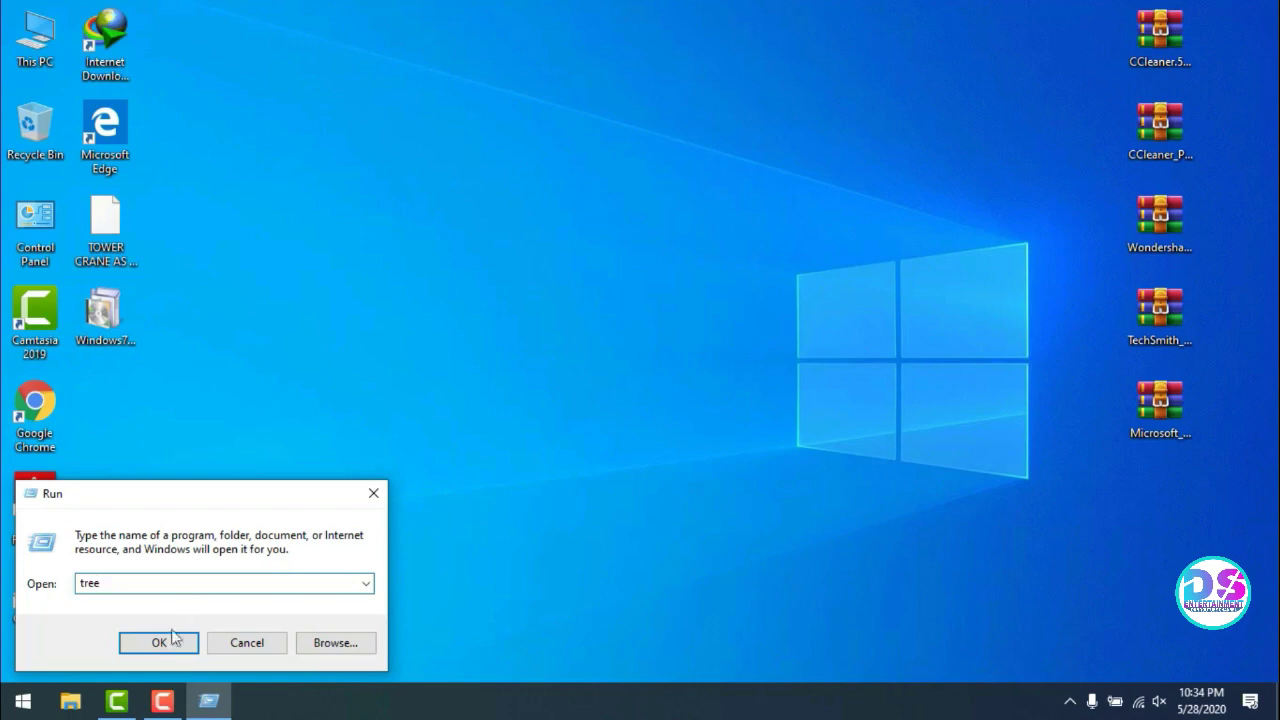
pyautogui.click(159, 642)
# Refresh the desktop three times.
pyautogui.rightClick(283, 236)
pyautogui.click(318, 290)
pyautogui.rightClick(602, 109)
pyautogui.click(650, 165)
pyautogui.rightClick(450, 130)
pyautogui.click(500, 183)
# Search Windows for the defragment tool and launch Defragment and Optimize Drives as administrator.
pyautogui.press('super')
pyautogui.write('de')
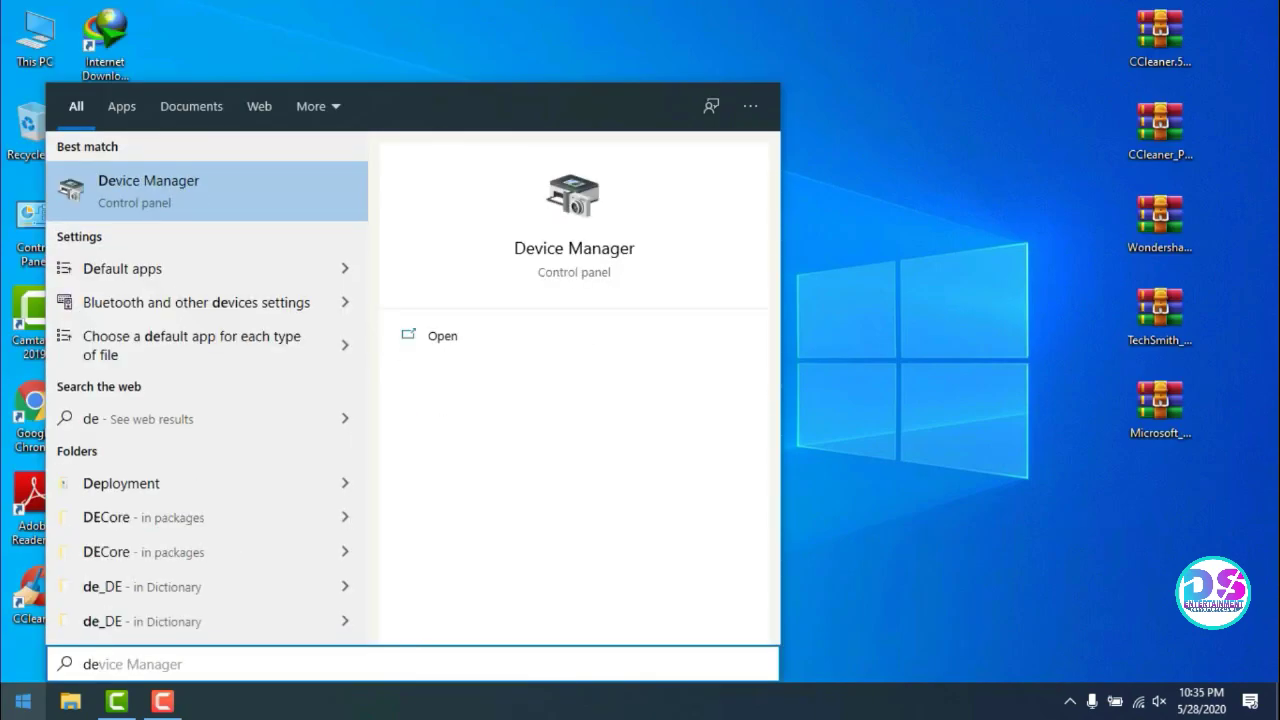
pyautogui.write('ragmen')
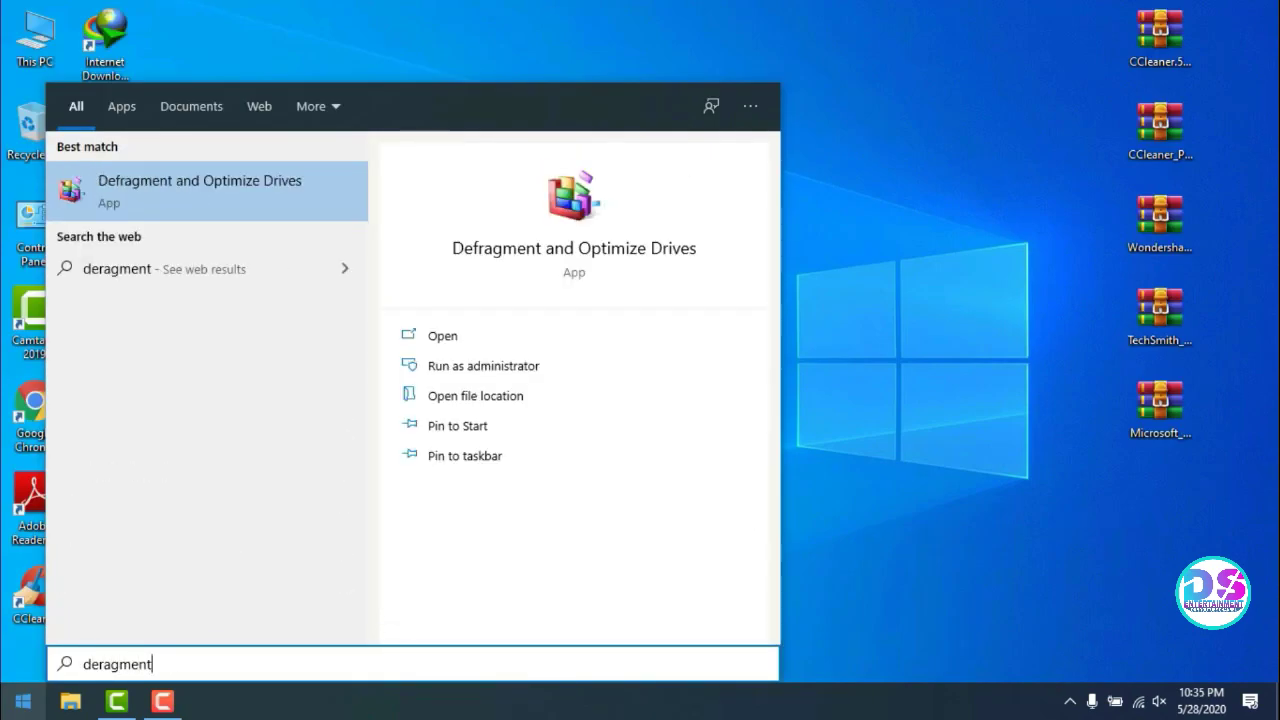
pyautogui.write('t')
pyautogui.rightClick(165, 190)
pyautogui.click(209, 206)
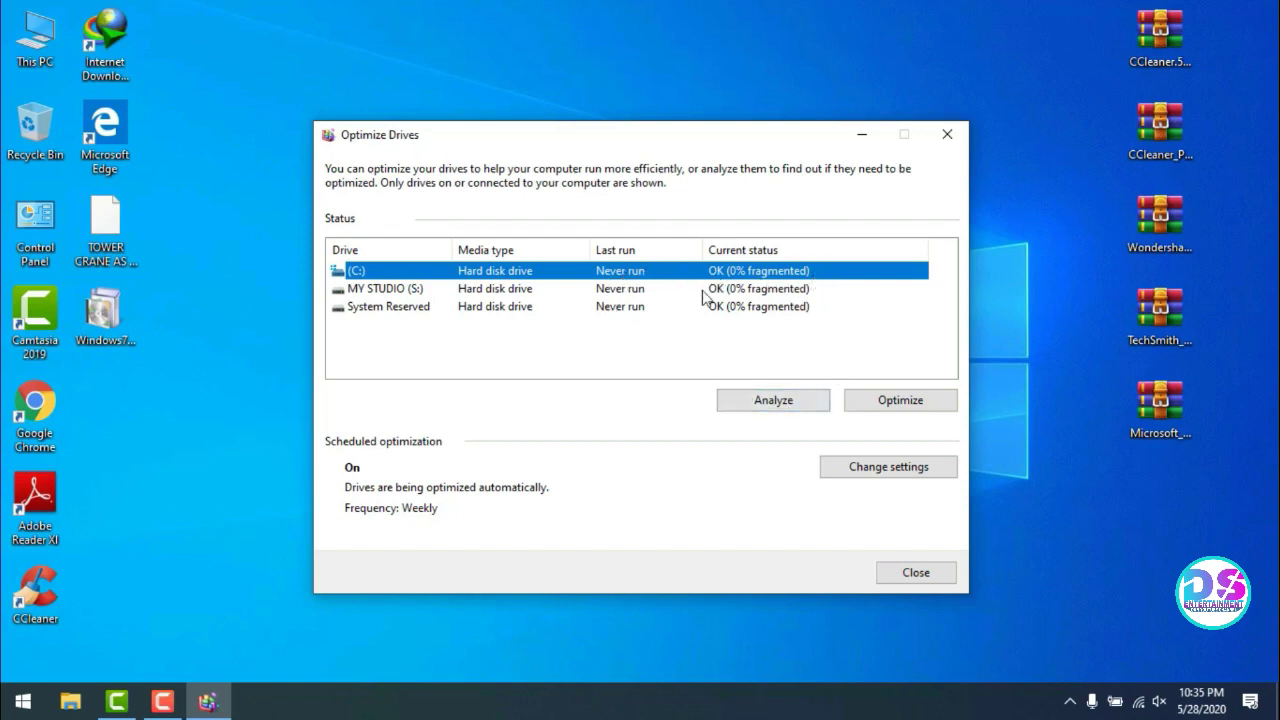
# Start optimizing drive C: and close the Optimize Drives window.
pyautogui.click(604, 308)
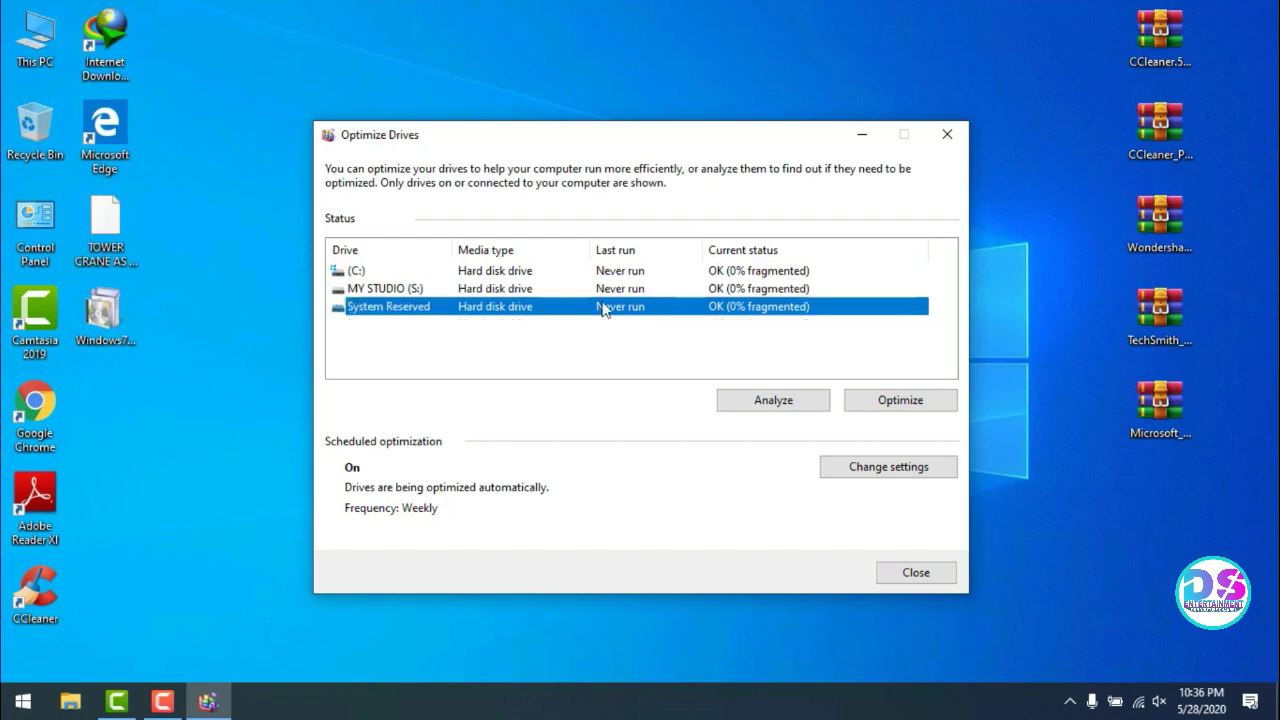
pyautogui.click(605, 290)
pyautogui.click(610, 274)
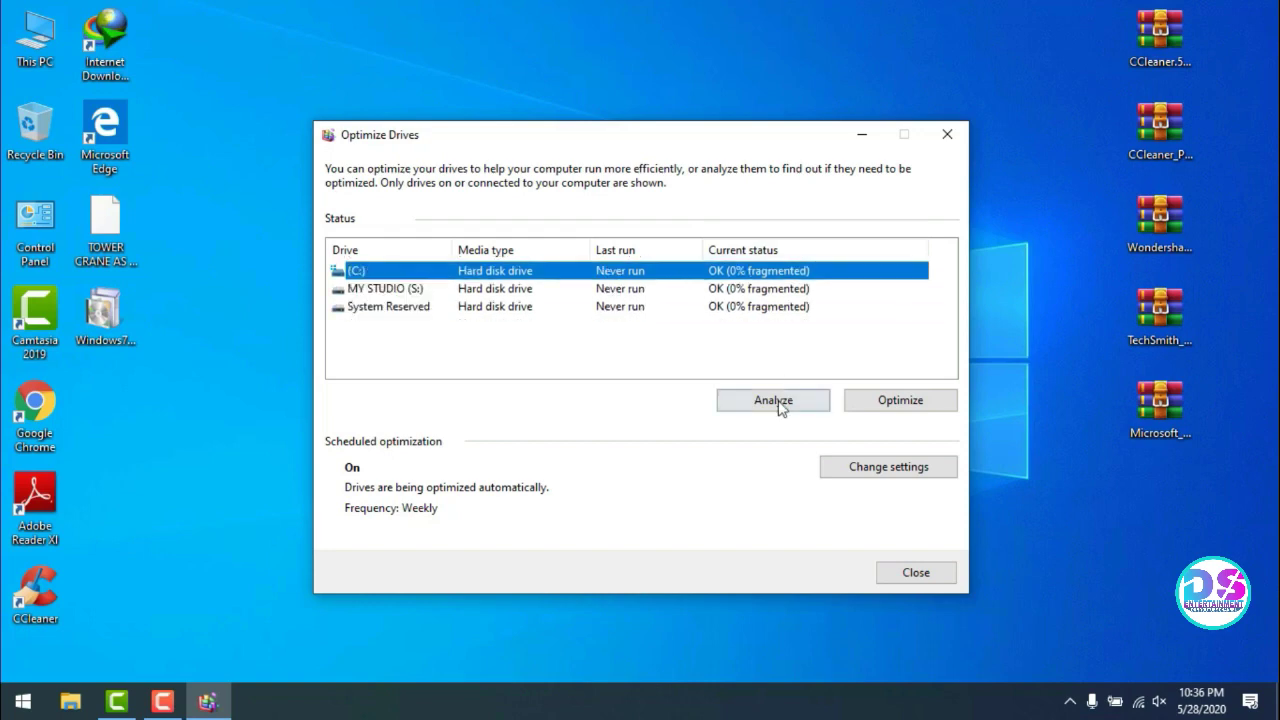
pyautogui.click(905, 401)
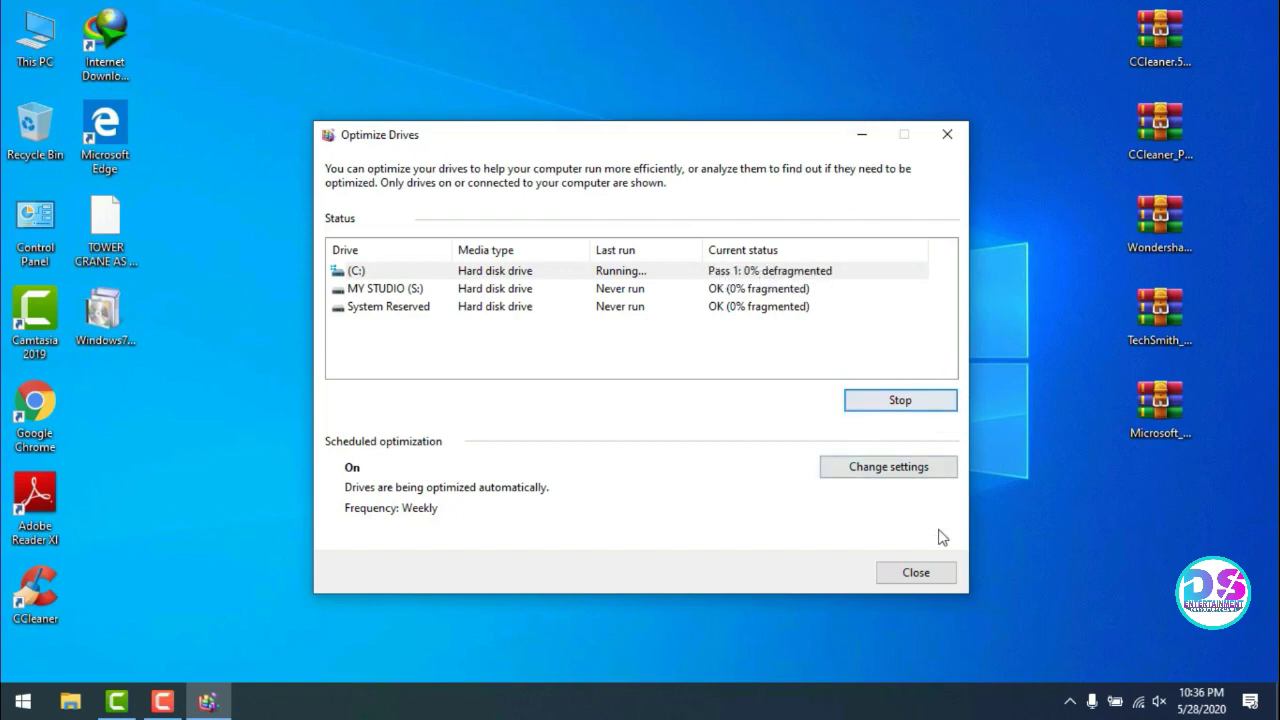
pyautogui.click(916, 573)
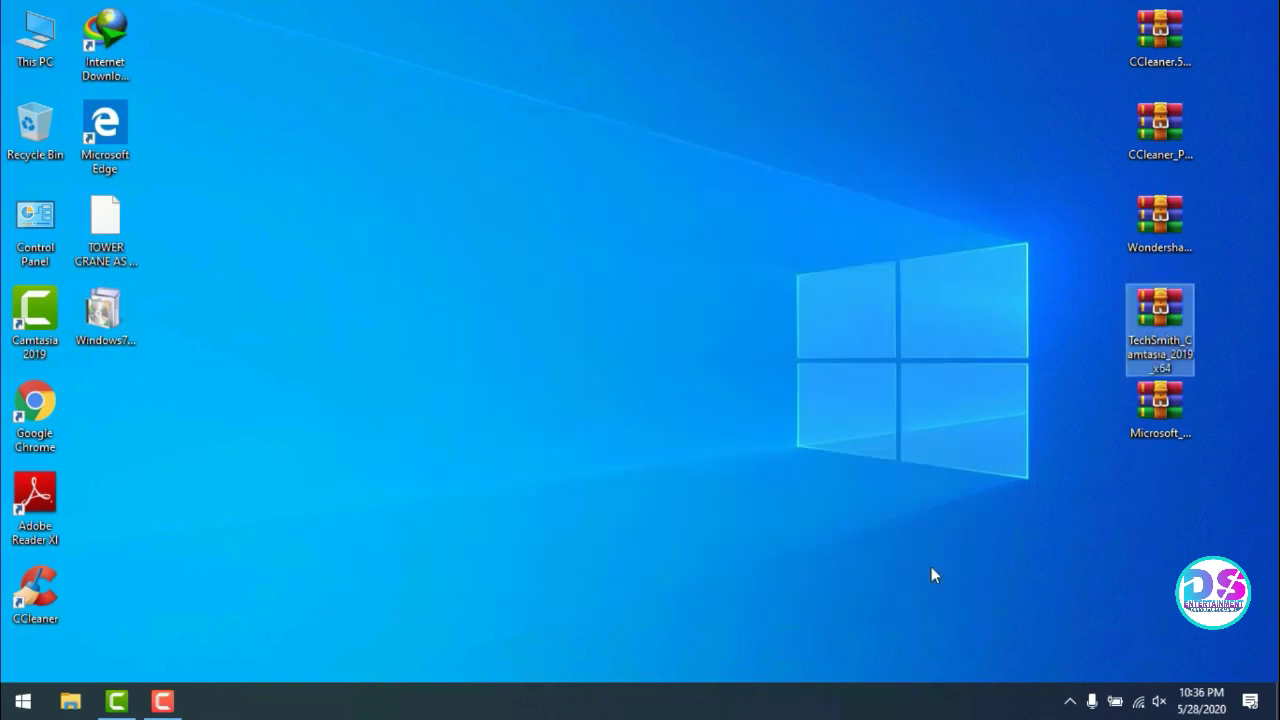
# Refresh the desktop six times.
pyautogui.rightClick(341, 297)
pyautogui.click(340, 328)
pyautogui.rightClick(306, 294)
pyautogui.click(360, 344)
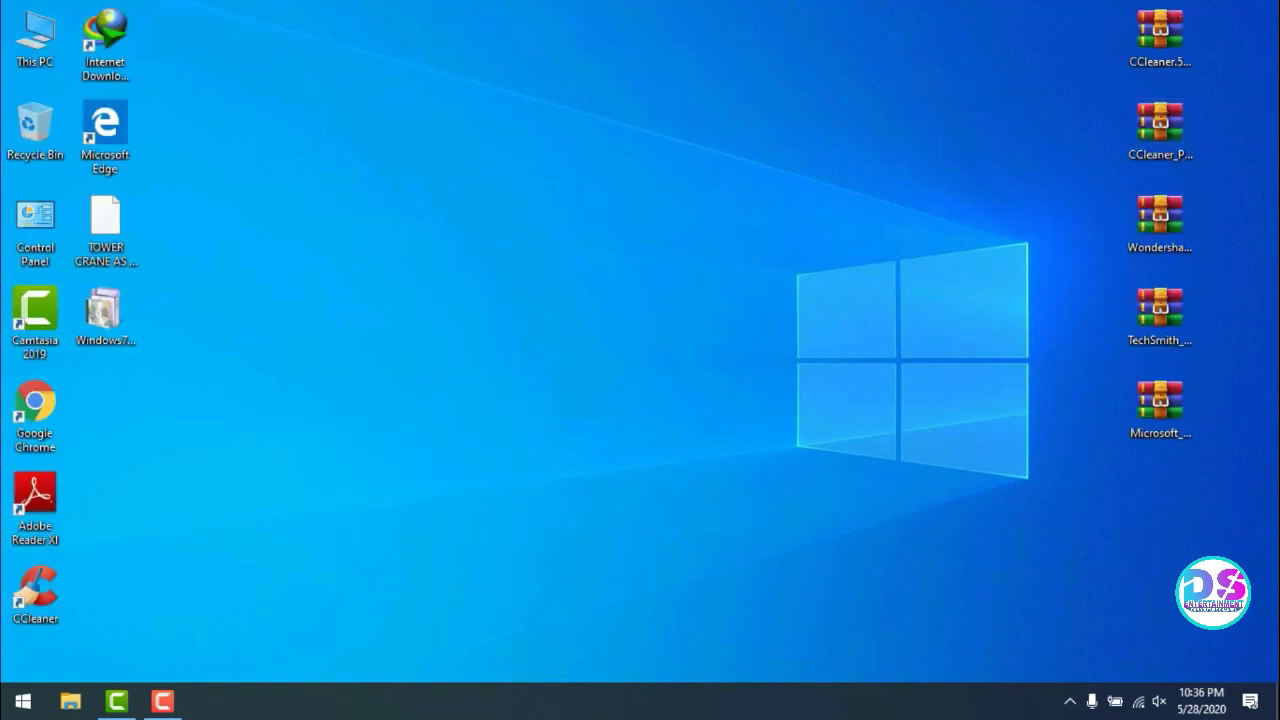
pyautogui.rightClick(440, 229)
pyautogui.click(480, 268)
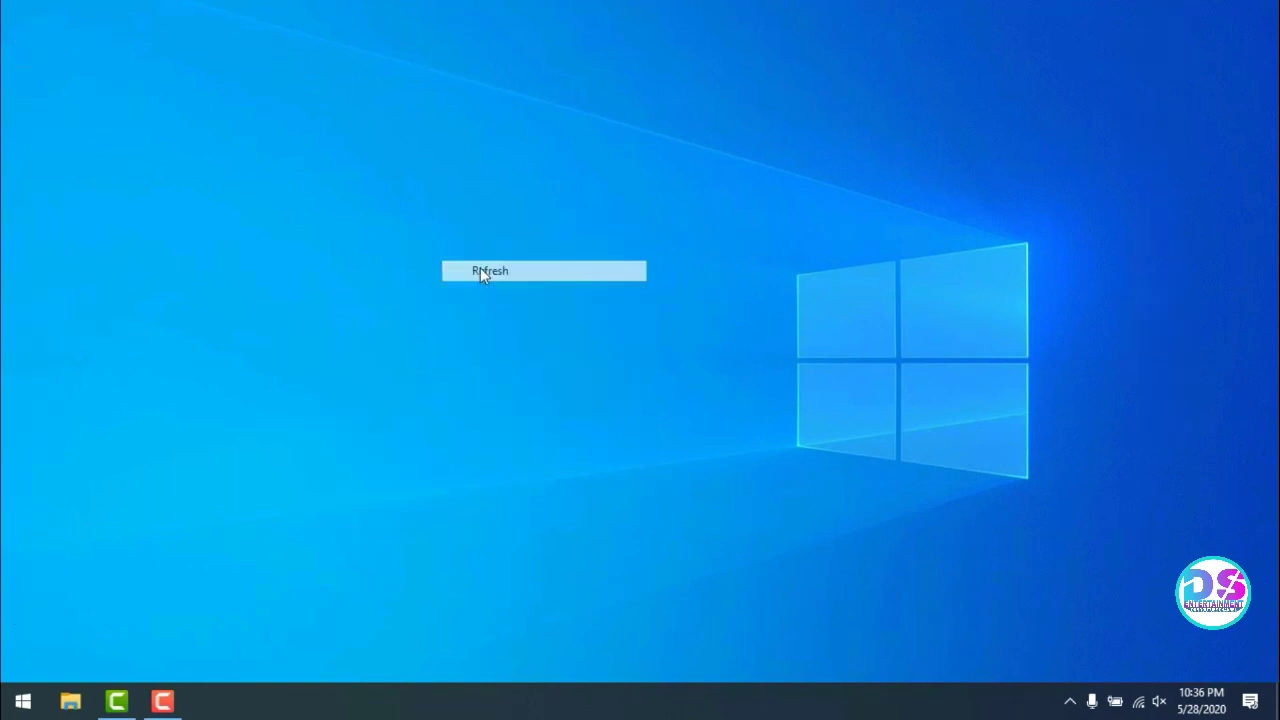
pyautogui.rightClick(461, 231)
pyautogui.click(513, 288)
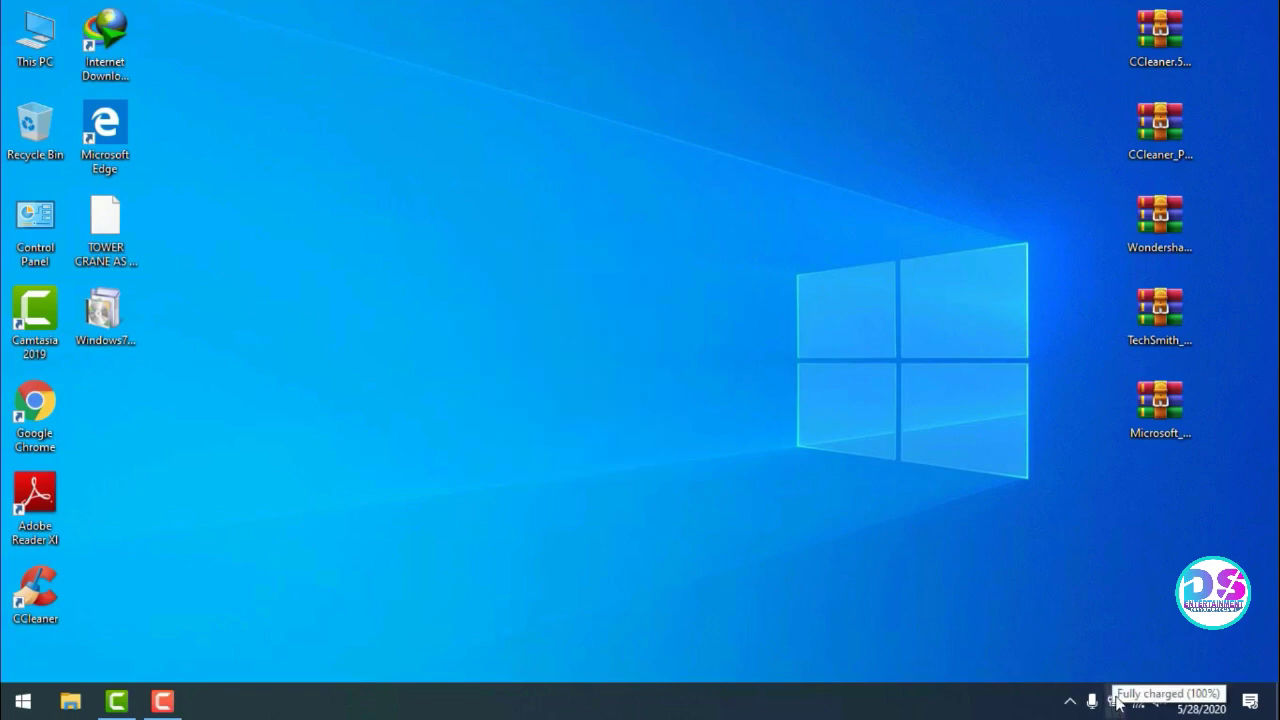
pyautogui.rightClick(752, 219)
pyautogui.click(814, 278)
pyautogui.rightClick(717, 227)
pyautogui.click(770, 282)
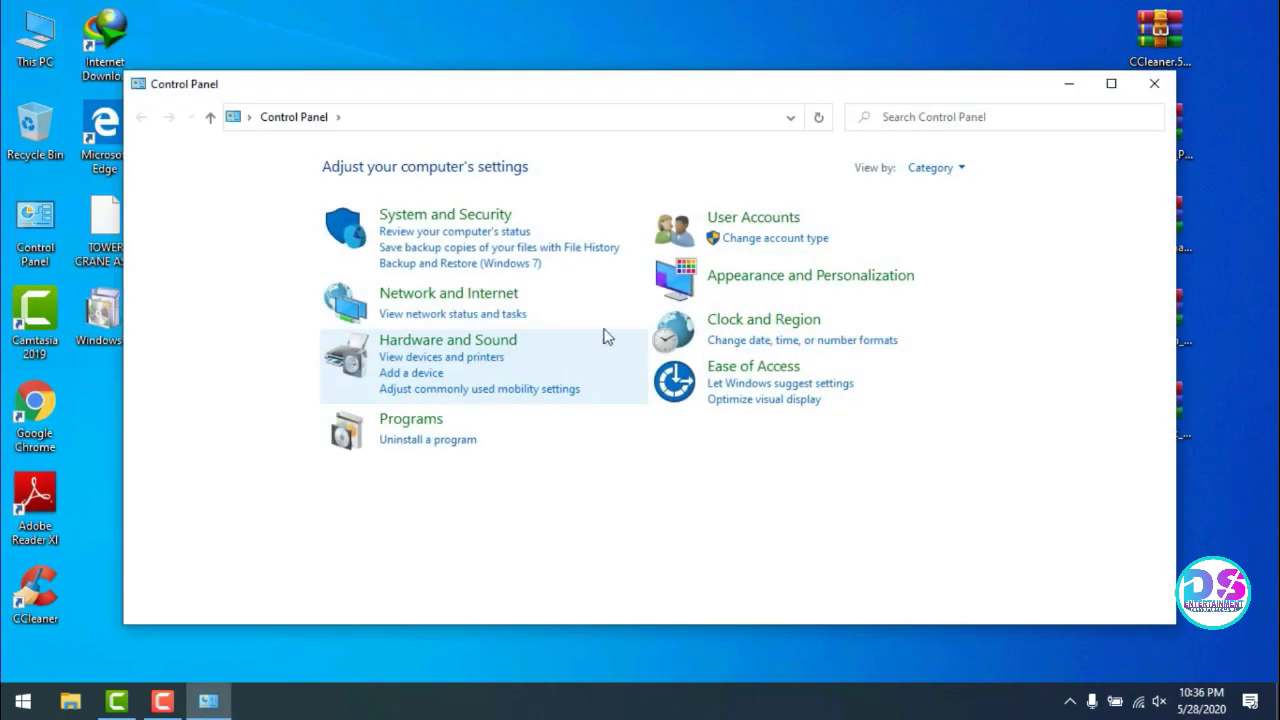
# Maximize the Control Panel, show its items as large icons, and open Power Options.
pyautogui.click(1110, 86)
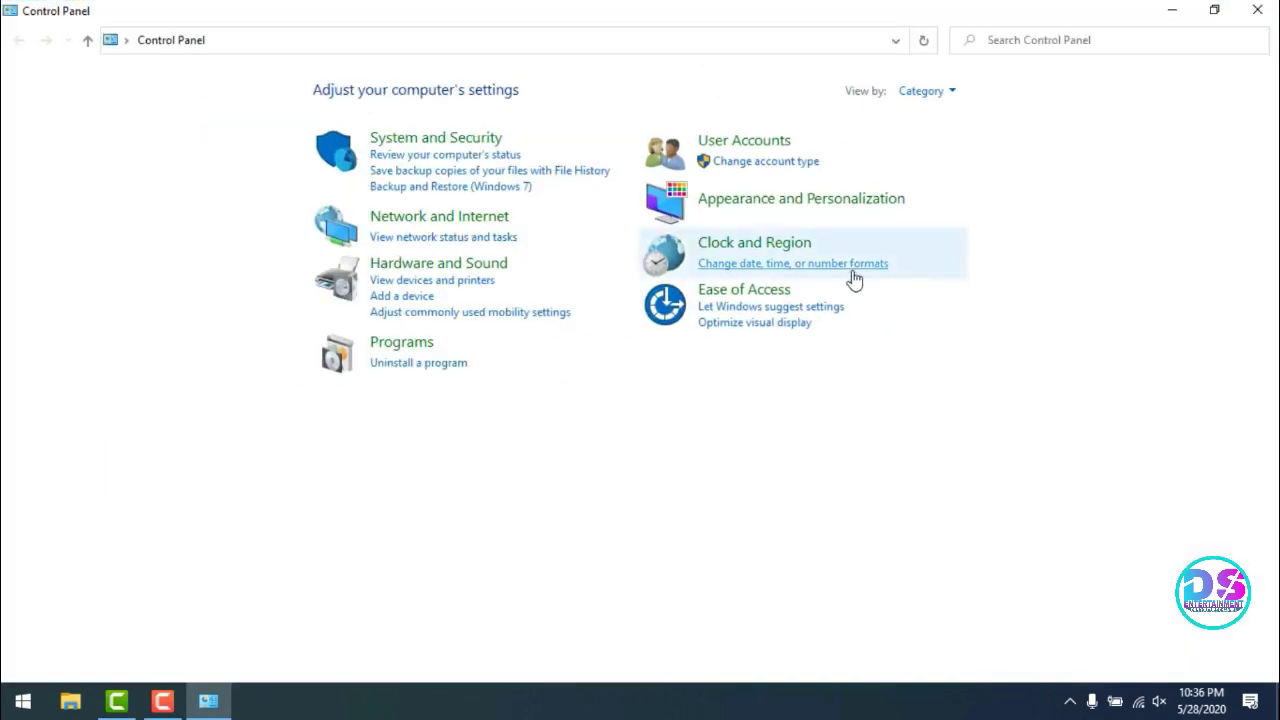
pyautogui.click(948, 98)
pyautogui.click(945, 142)
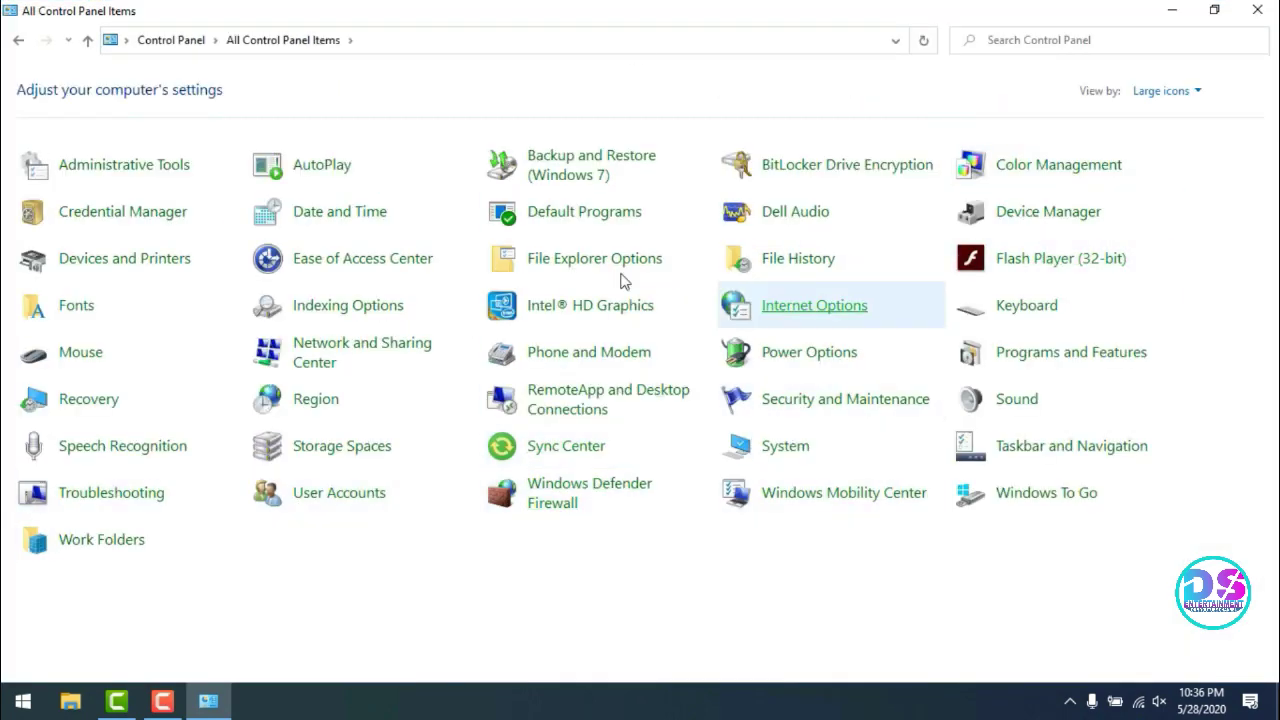
pyautogui.click(812, 355)
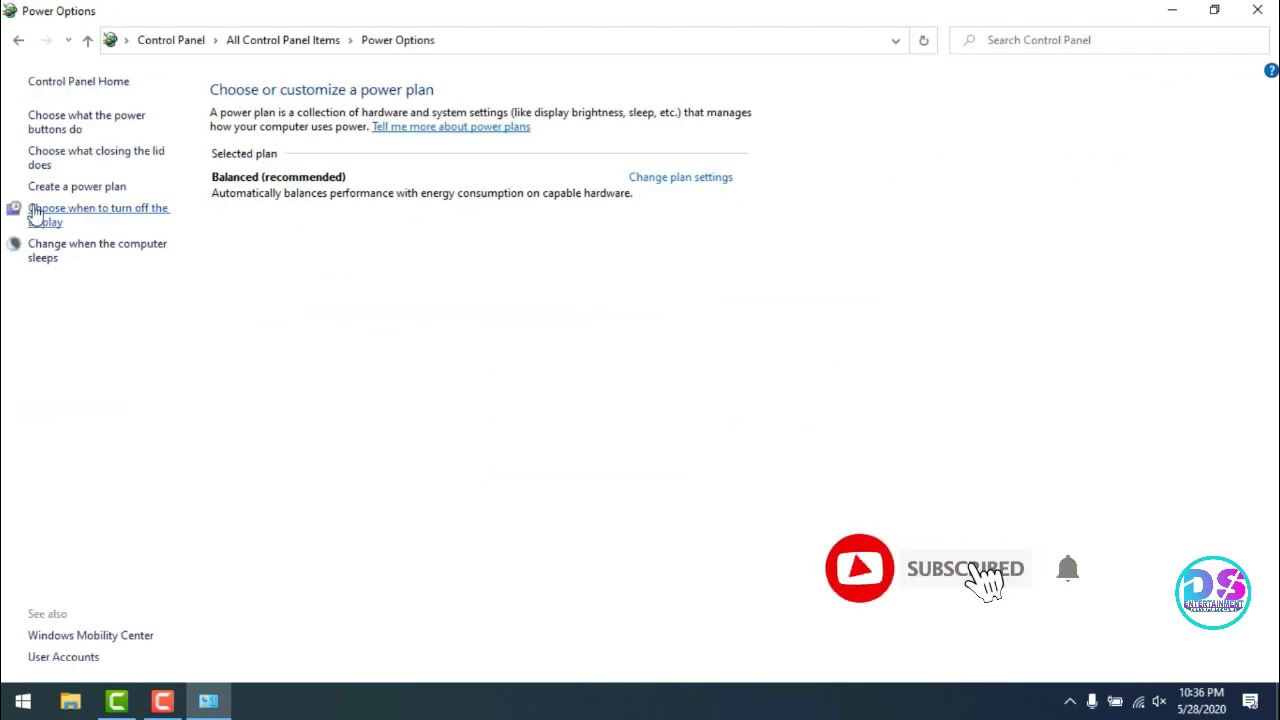
# Begin a new power plan based on High performance, keeping the name My Custom Plan 1.
pyautogui.click(80, 189)
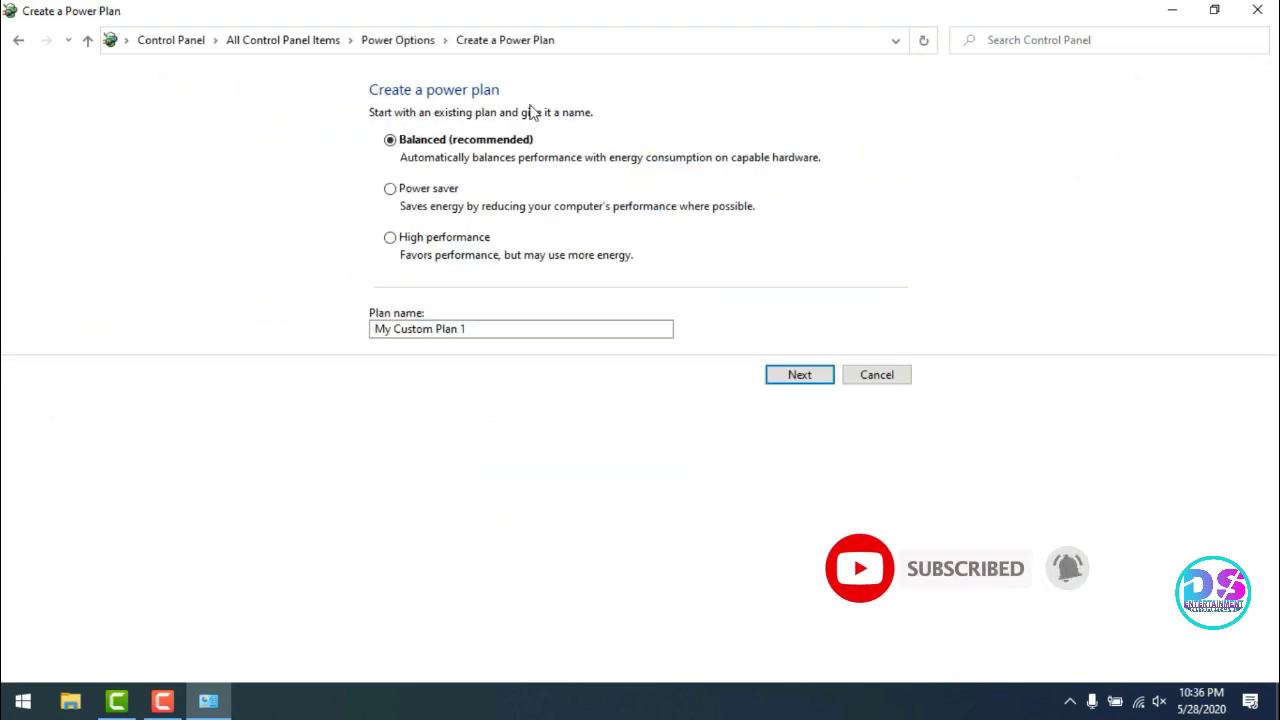
pyautogui.click(19, 41)
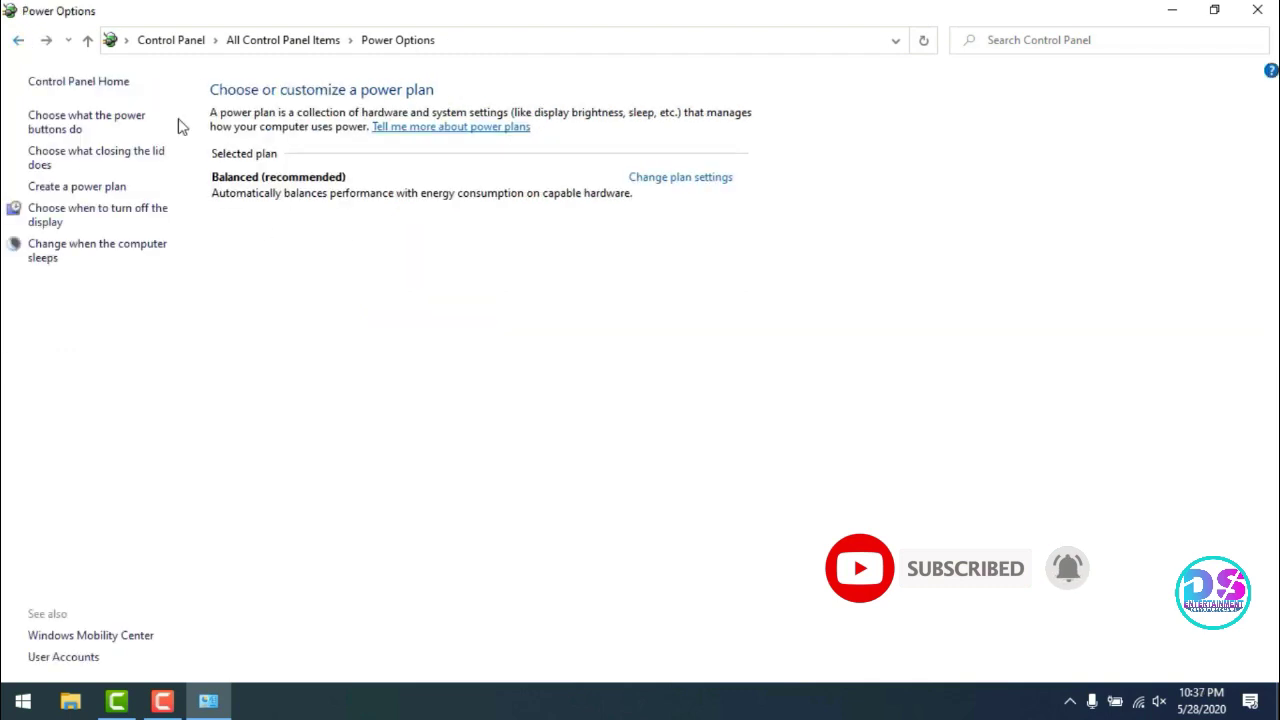
pyautogui.click(105, 187)
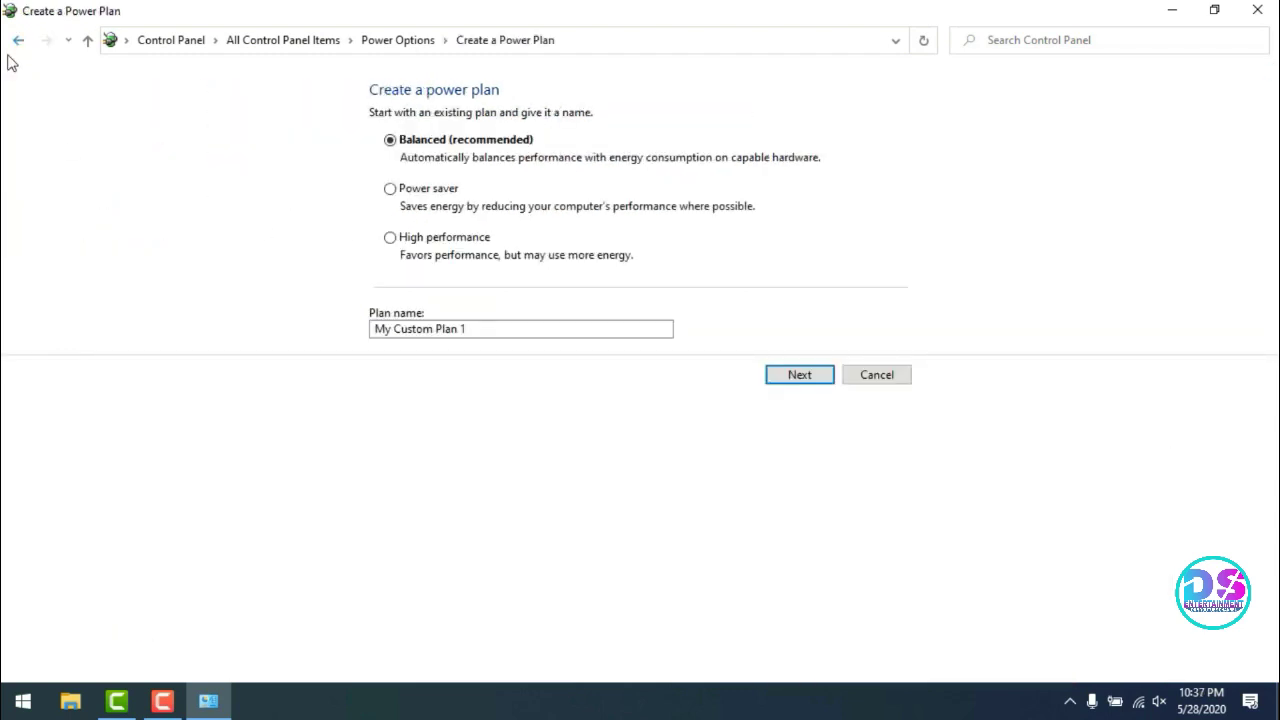
pyautogui.click(400, 240)
pyautogui.click(813, 379)
# Set the display to never turn off on battery or plugged in, and create the power plan.
pyautogui.click(643, 189)
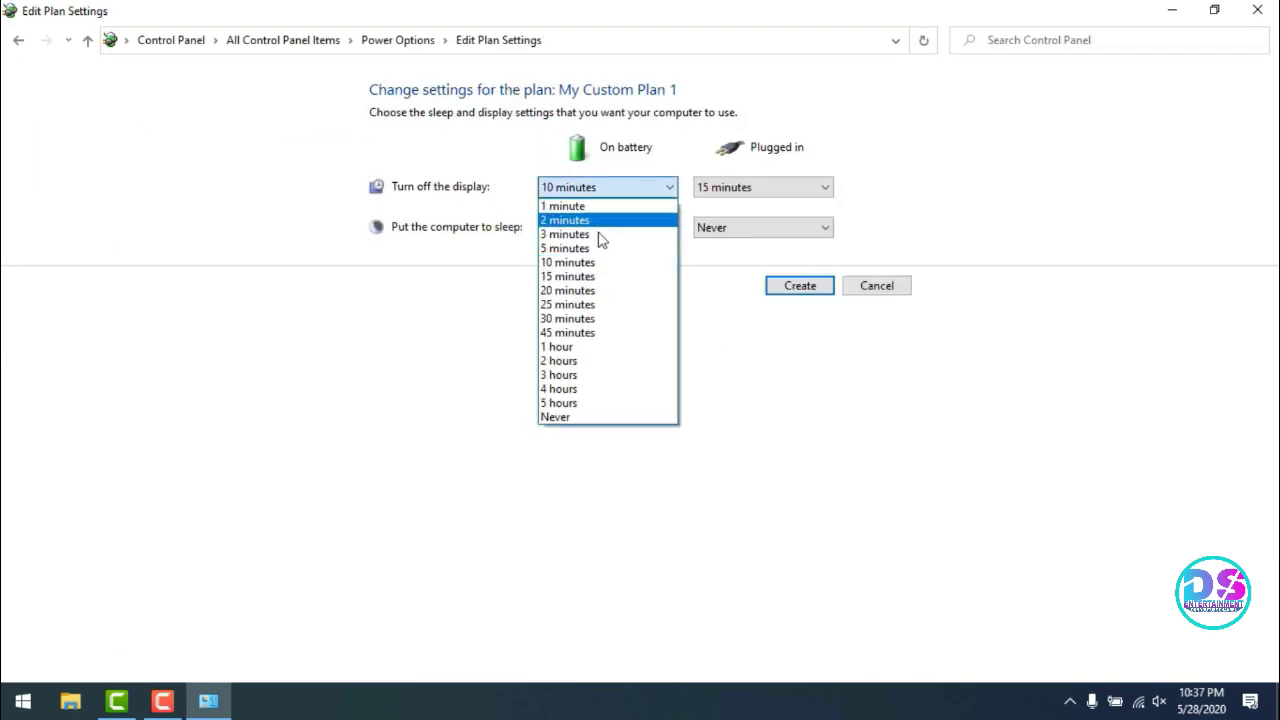
pyautogui.click(571, 418)
pyautogui.click(747, 193)
pyautogui.click(720, 418)
pyautogui.click(800, 286)
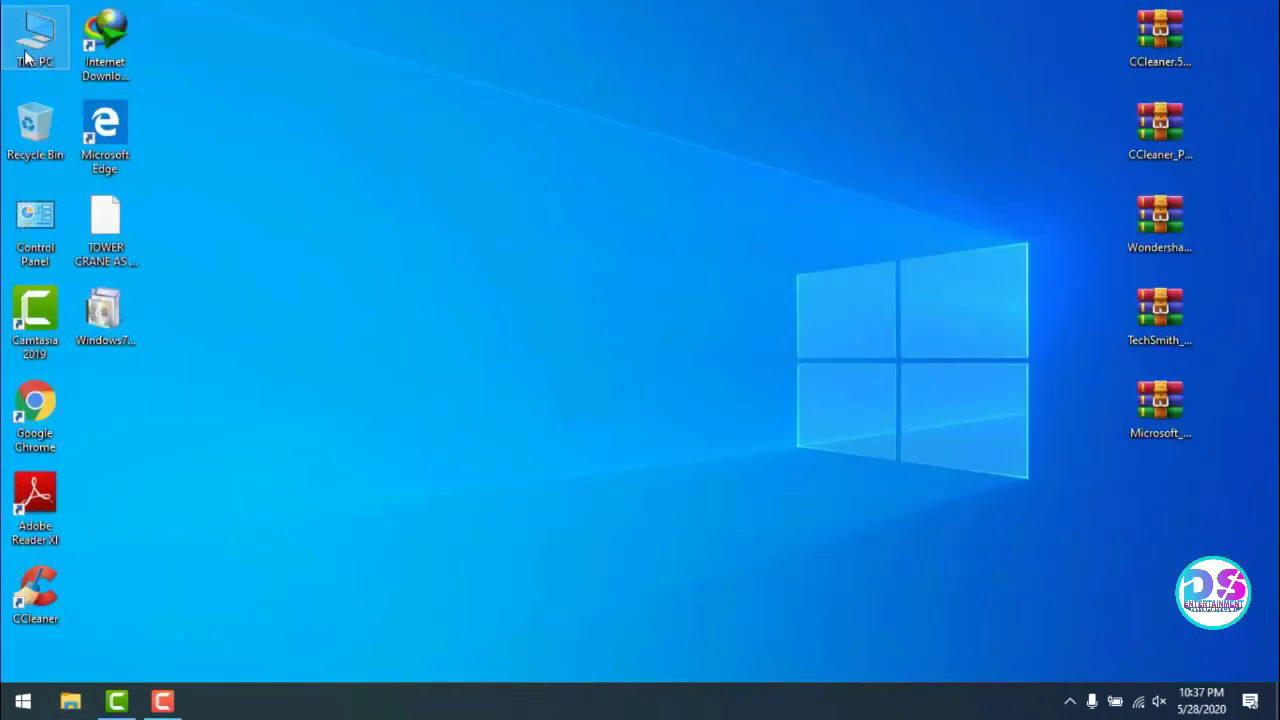
# Open the Performance Options from This PC's advanced system settings and place the dialog beside System Properties.
pyautogui.rightClick(34, 42)
pyautogui.click(86, 260)
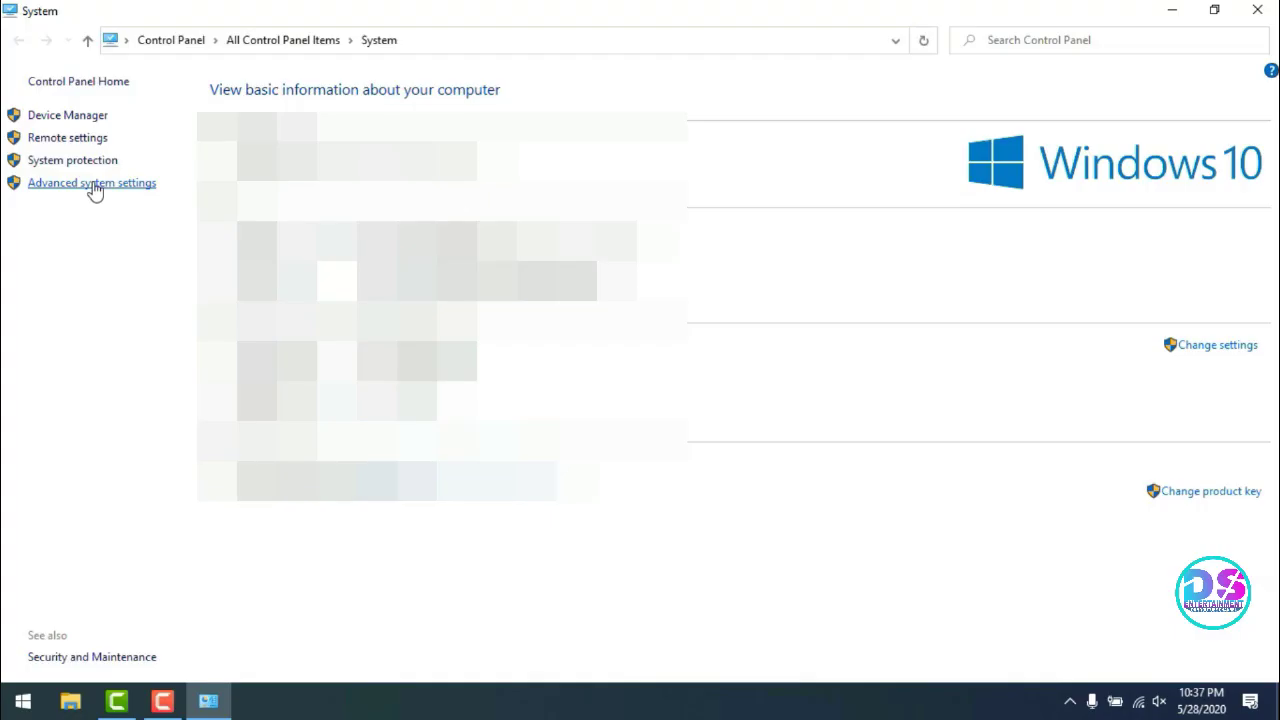
pyautogui.click(92, 184)
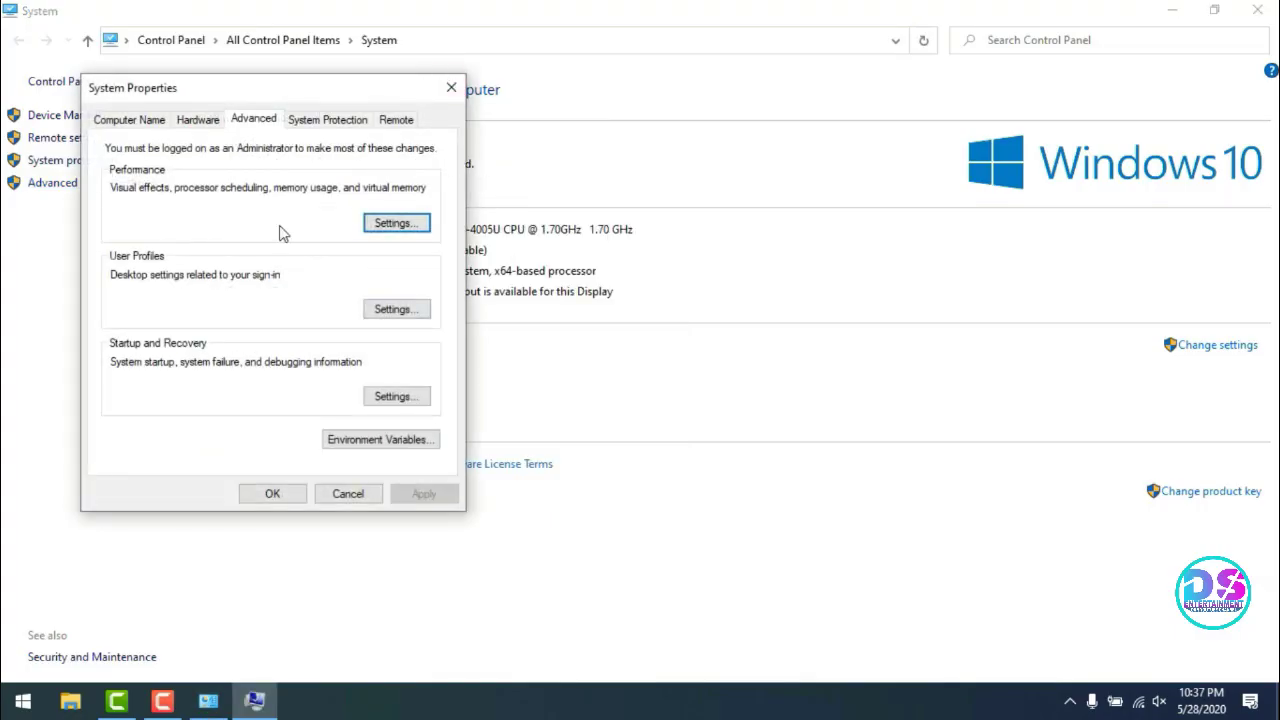
pyautogui.click(415, 306)
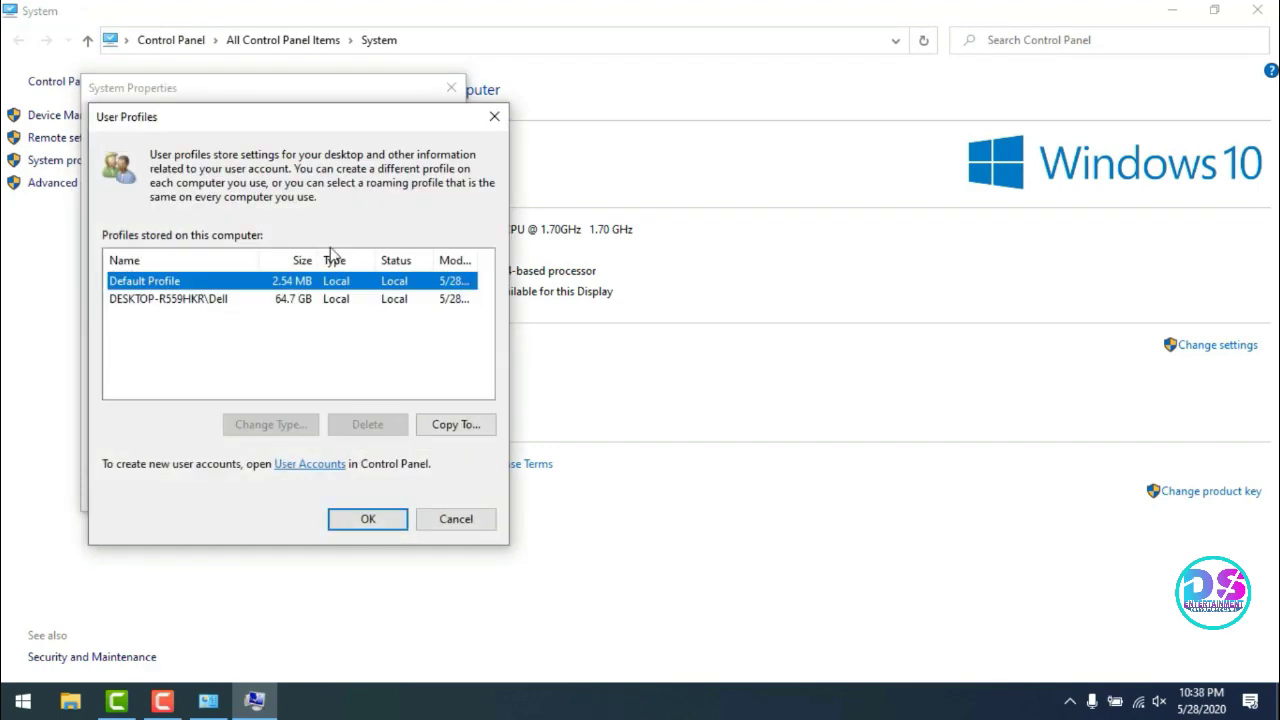
pyautogui.click(494, 118)
pyautogui.click(394, 221)
pyautogui.moveTo(447, 126); pyautogui.dragTo(900, 75)
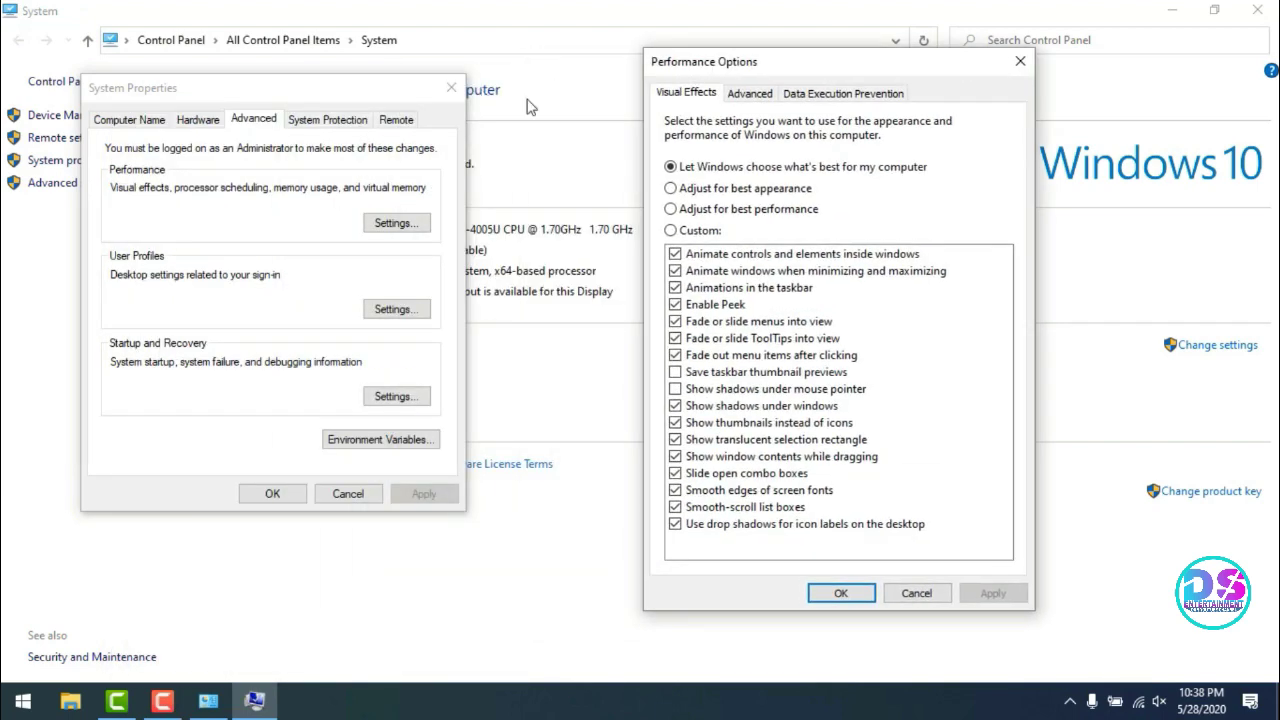
# Adjust the visual effects for best performance, apply the change and close the system windows.
pyautogui.click(672, 189)
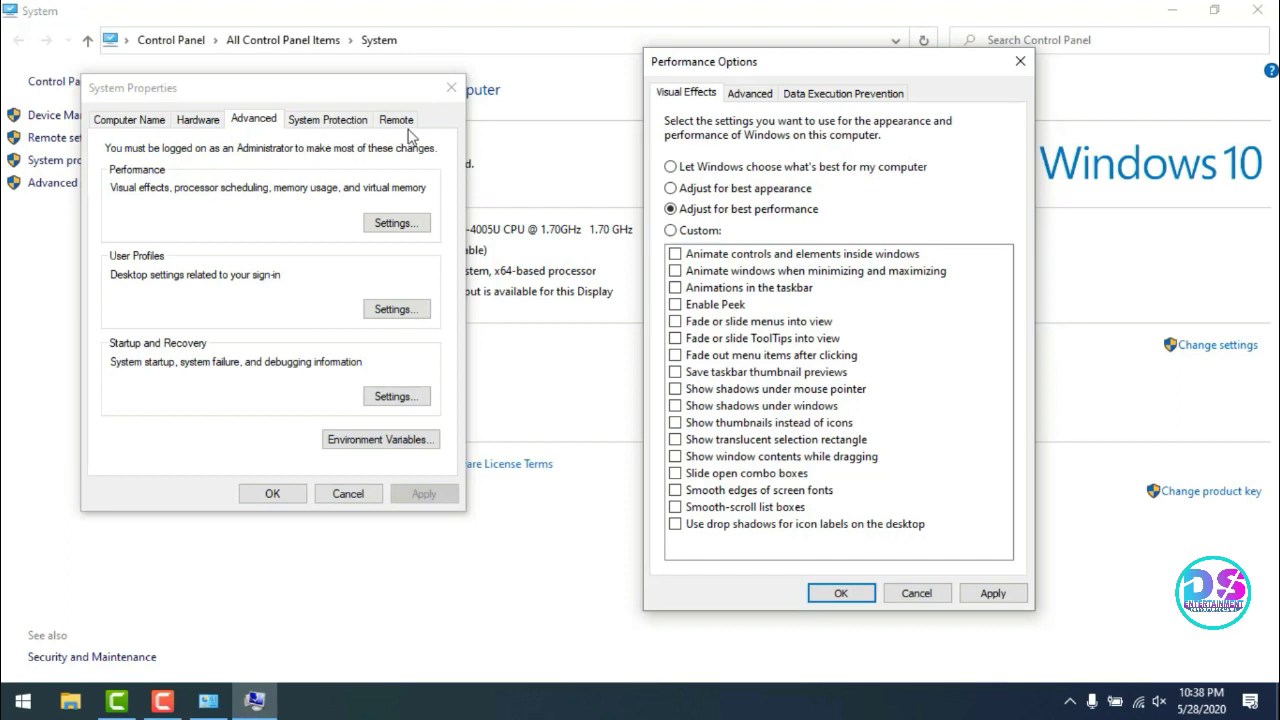
pyautogui.click(982, 591)
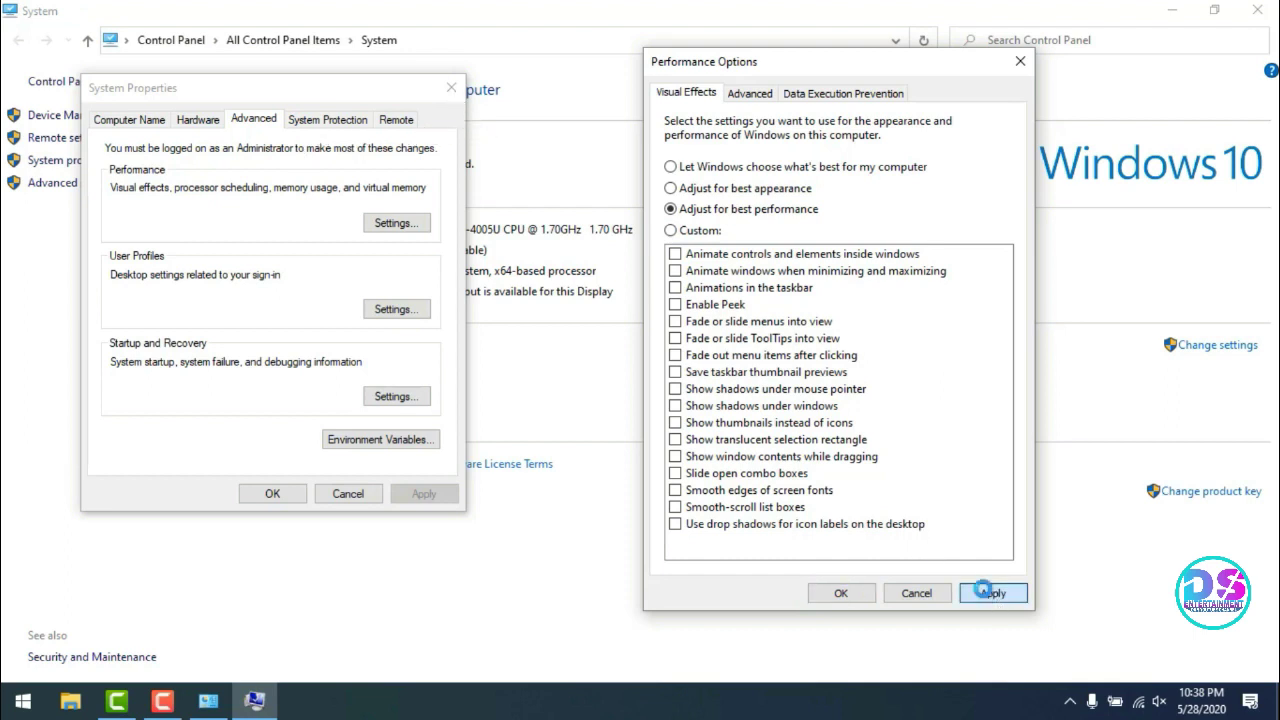
pyautogui.click(841, 592)
pyautogui.click(455, 88)
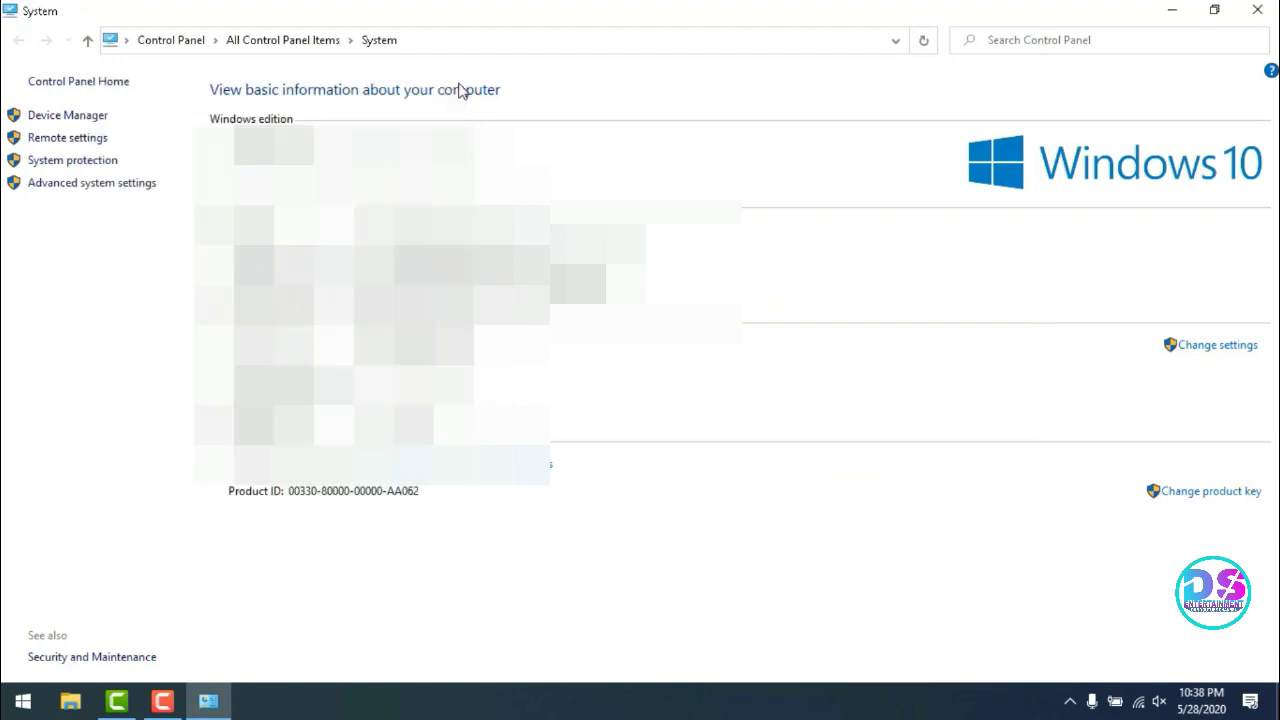
pyautogui.click(1264, 12)
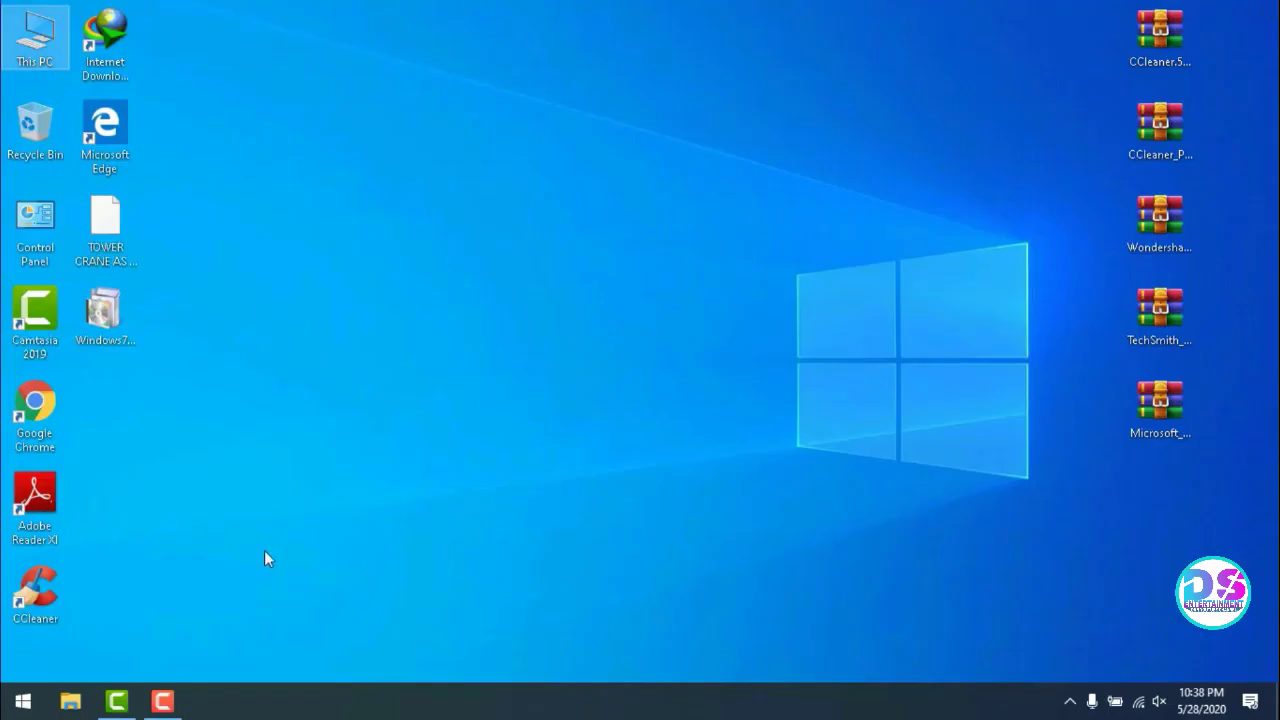
# Refresh the desktop four times.
pyautogui.rightClick(371, 377)
pyautogui.click(405, 428)
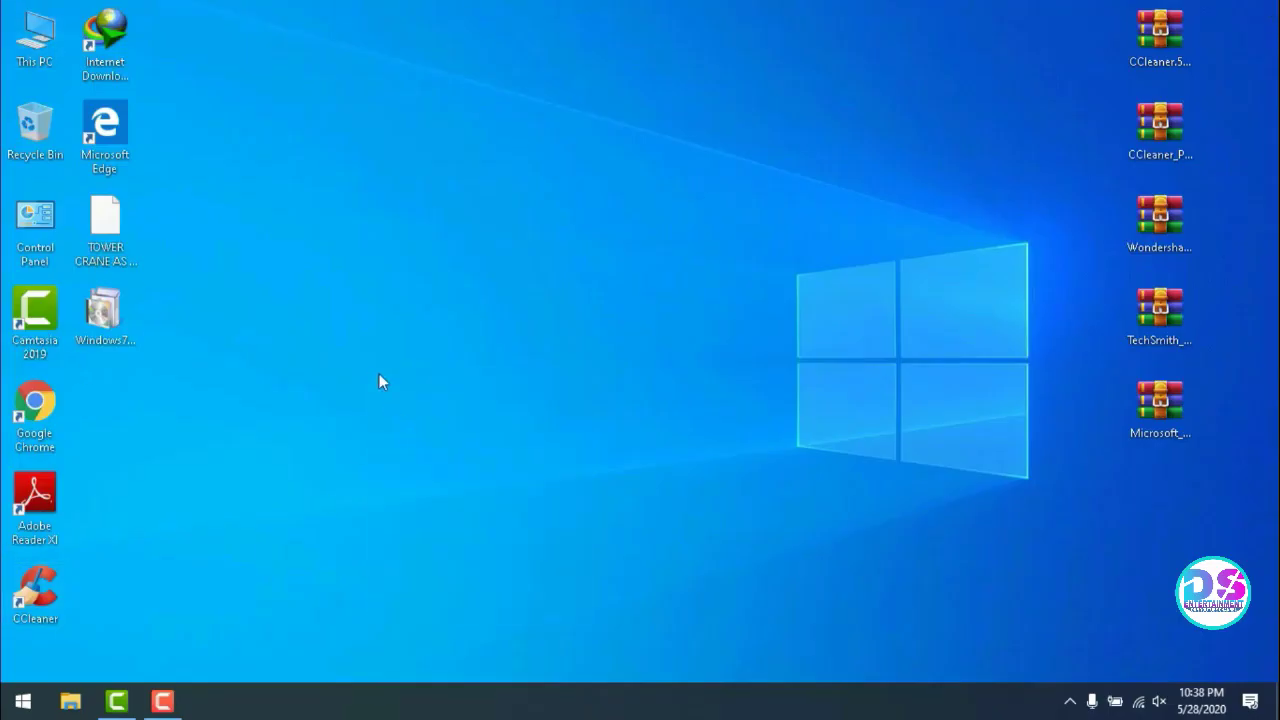
pyautogui.rightClick(380, 373)
pyautogui.click(395, 426)
pyautogui.rightClick(377, 380)
pyautogui.click(385, 434)
pyautogui.rightClick(300, 430)
pyautogui.click(343, 486)
# Open the Recent folder by running the command recent.
pyautogui.rightClick(22, 701)
pyautogui.click(95, 620)
pyautogui.click(159, 586)
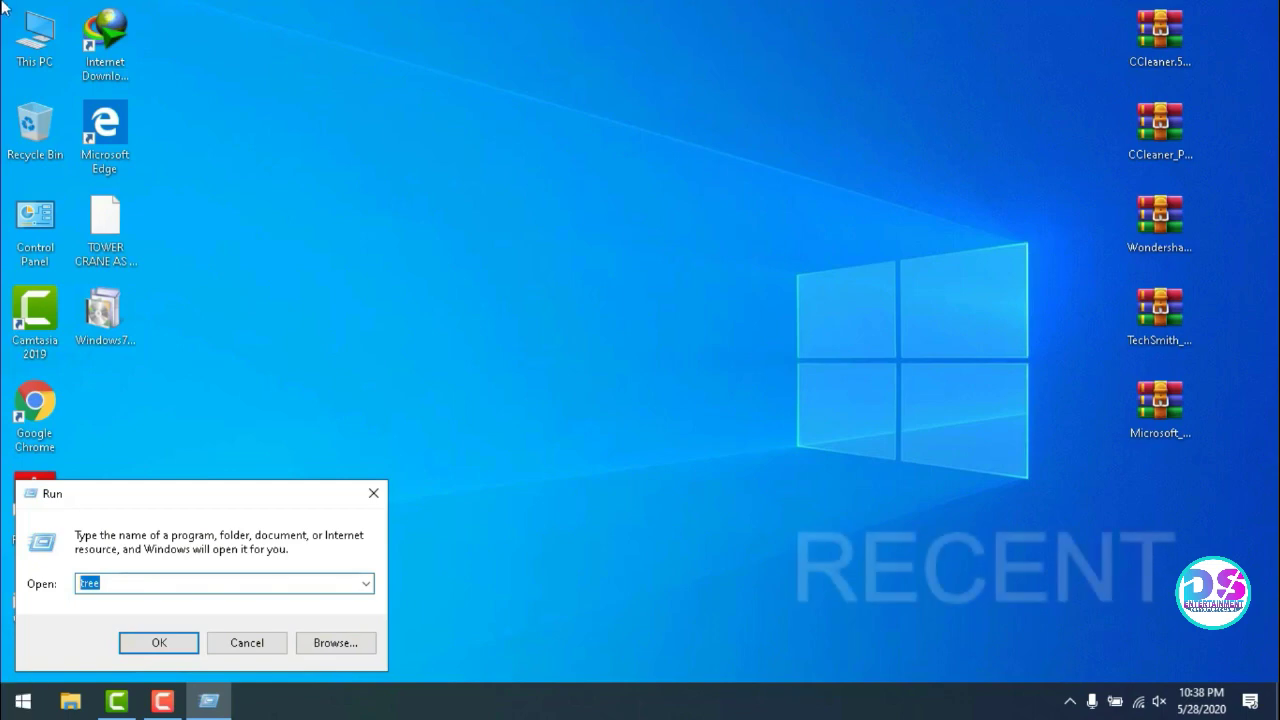
pyautogui.write('re')
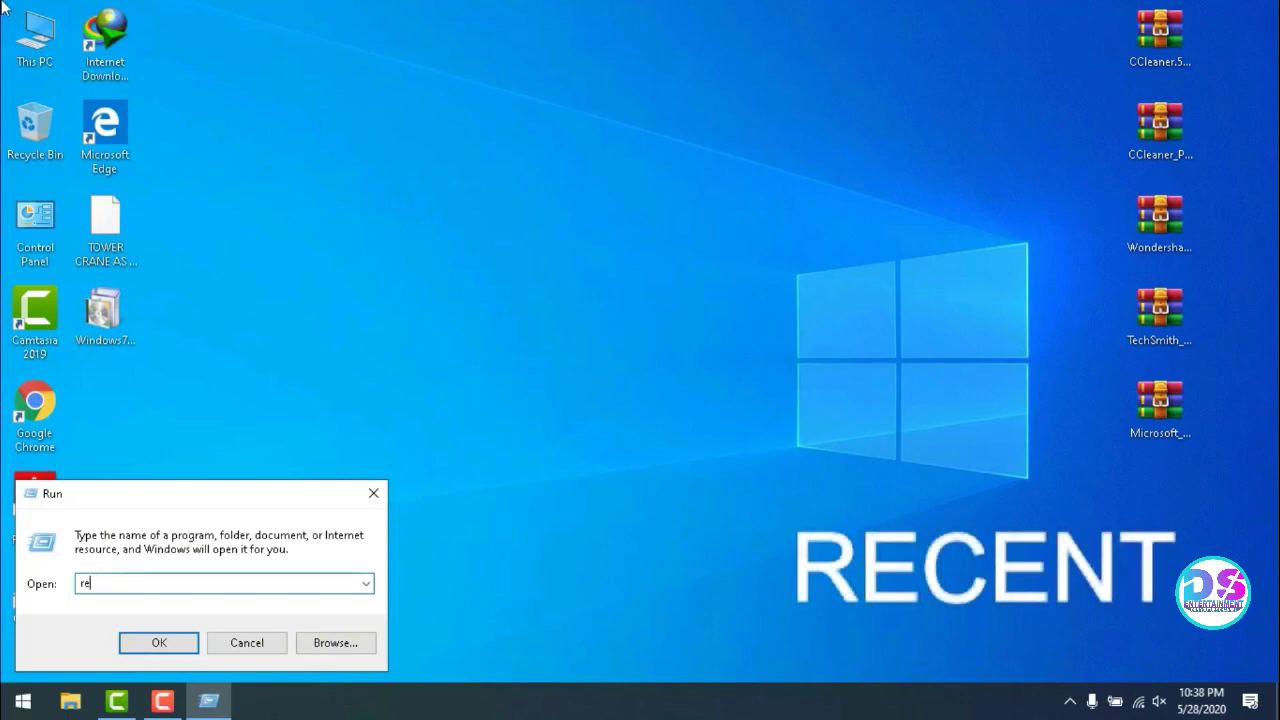
pyautogui.write('cent')
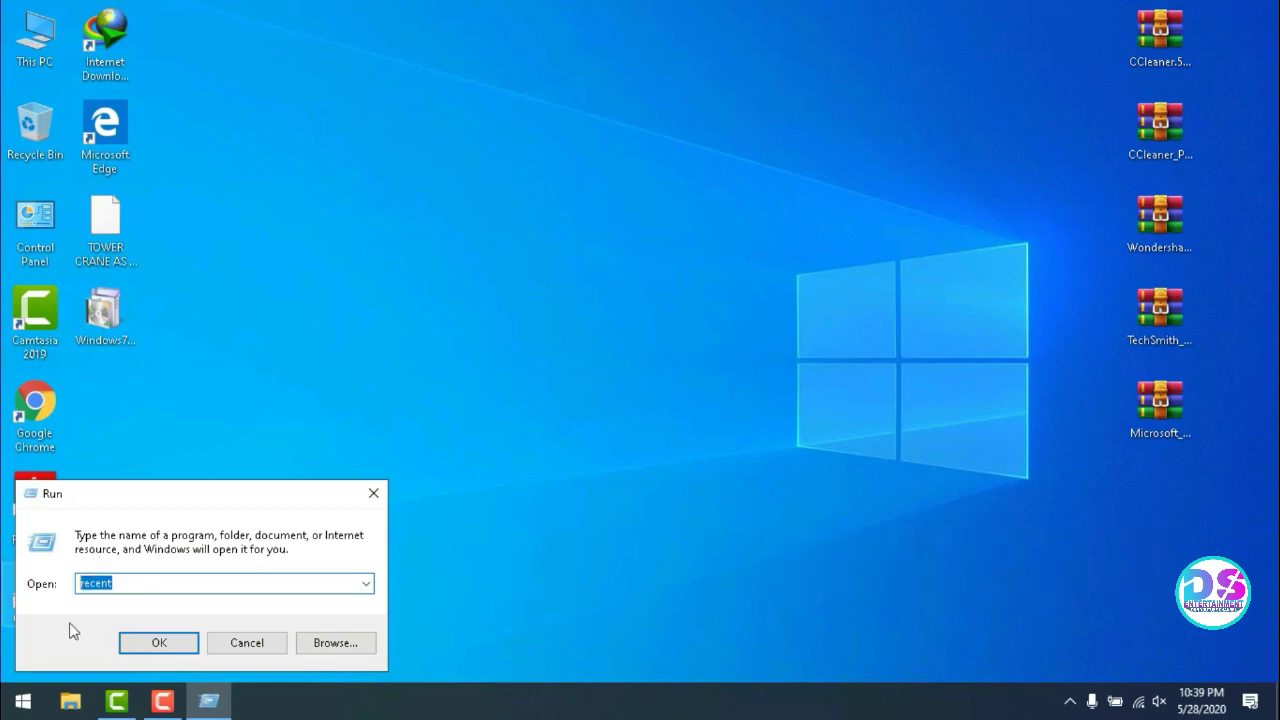
pyautogui.click(181, 645)
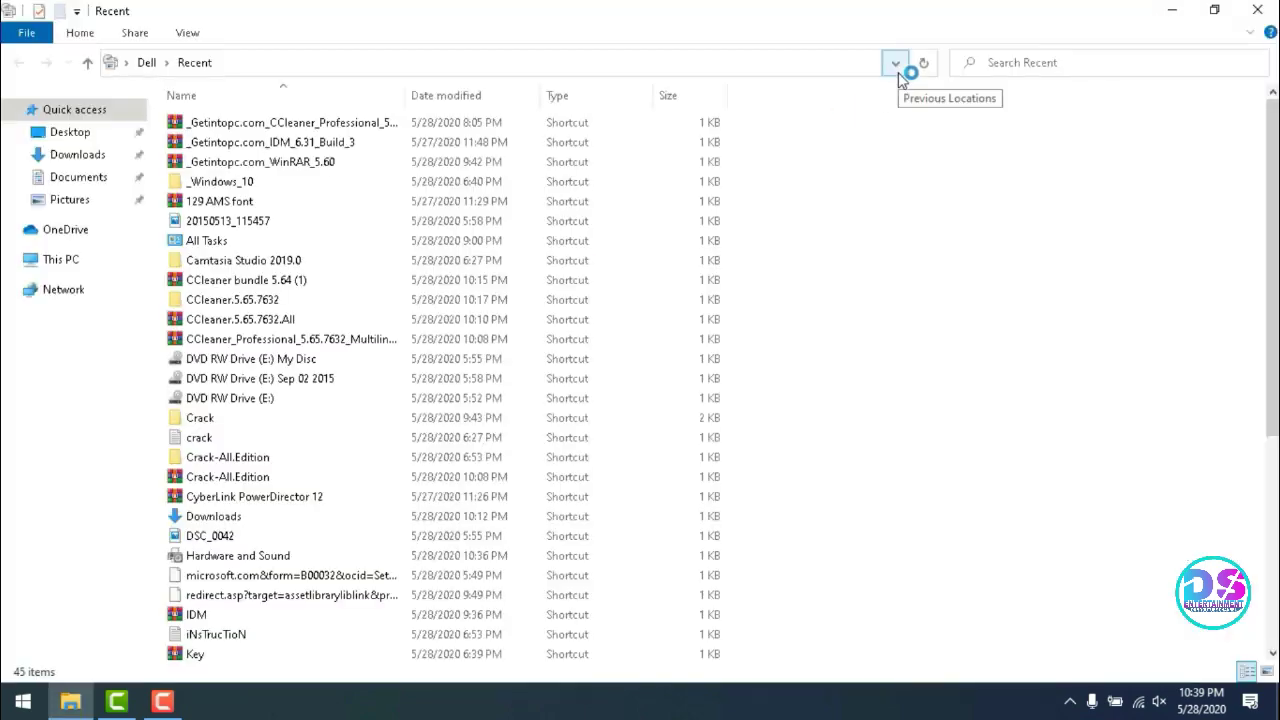
# Delete all the shortcuts in the Recent folder and close it.
pyautogui.scroll(-6, 351, 320)
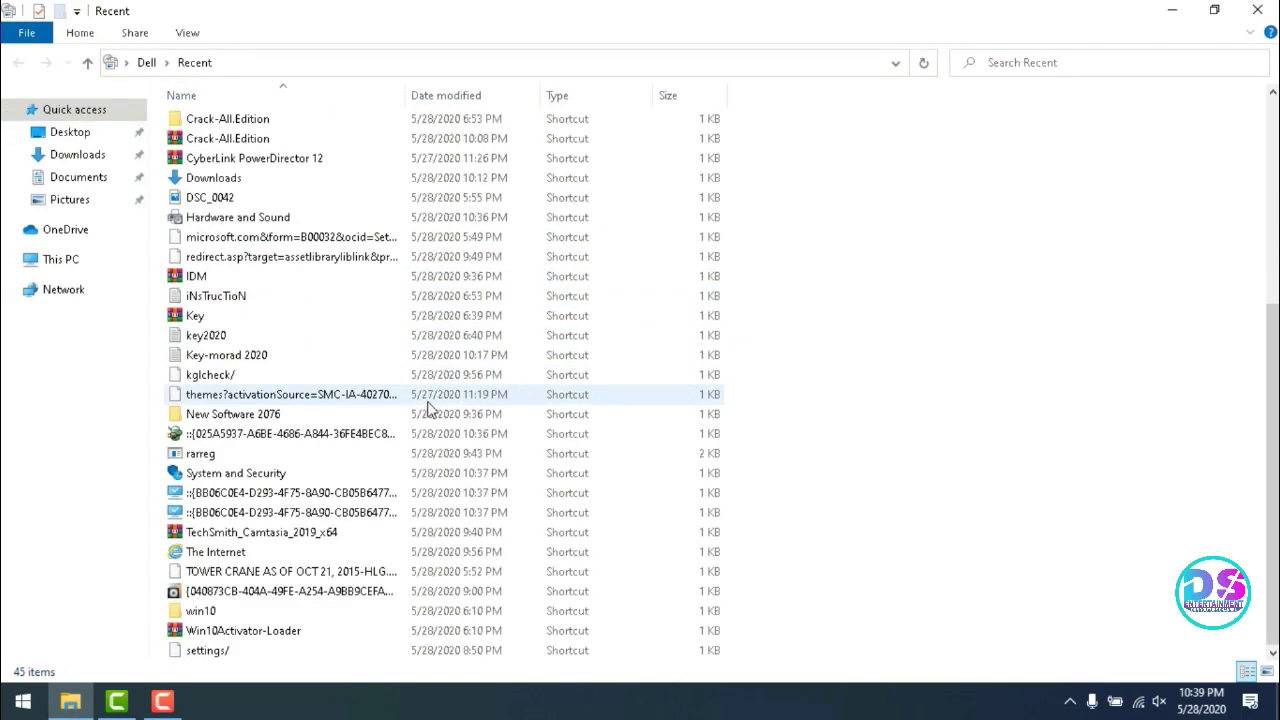
pyautogui.scroll(6, 430, 410)
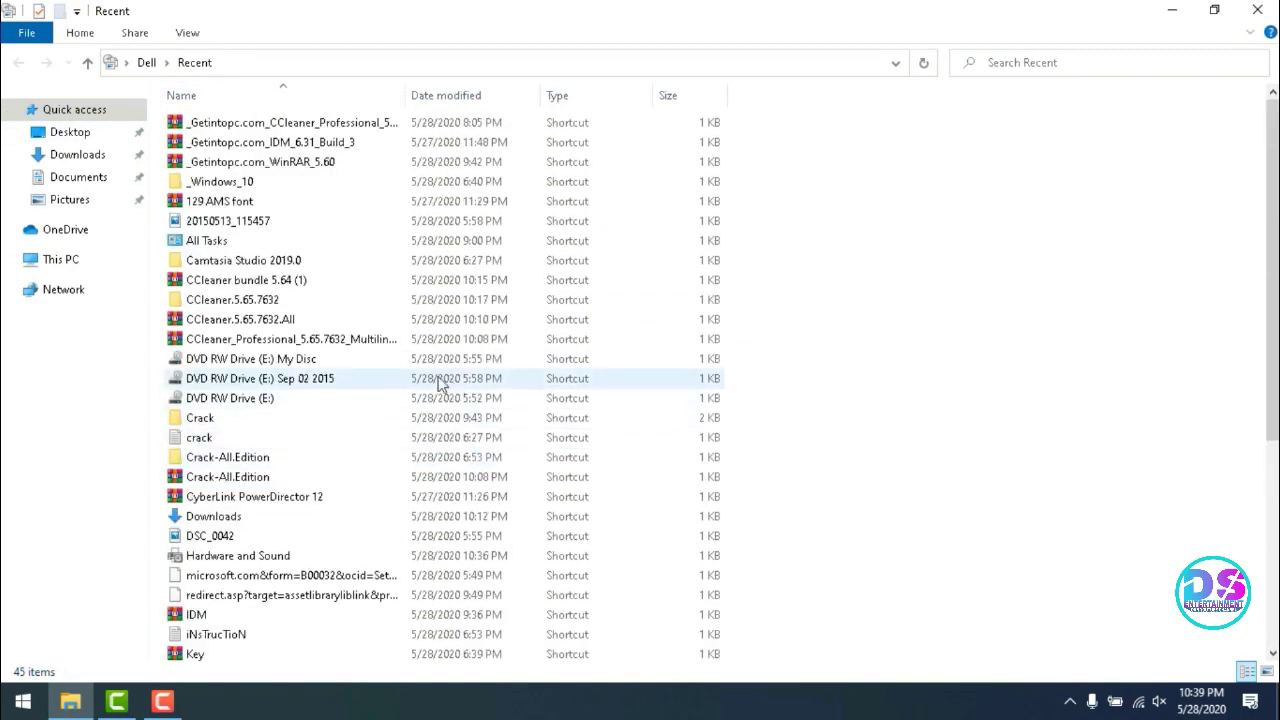
pyautogui.scroll(-4, 357, 220)
pyautogui.moveTo(897, 238); pyautogui.dragTo(150, 660)
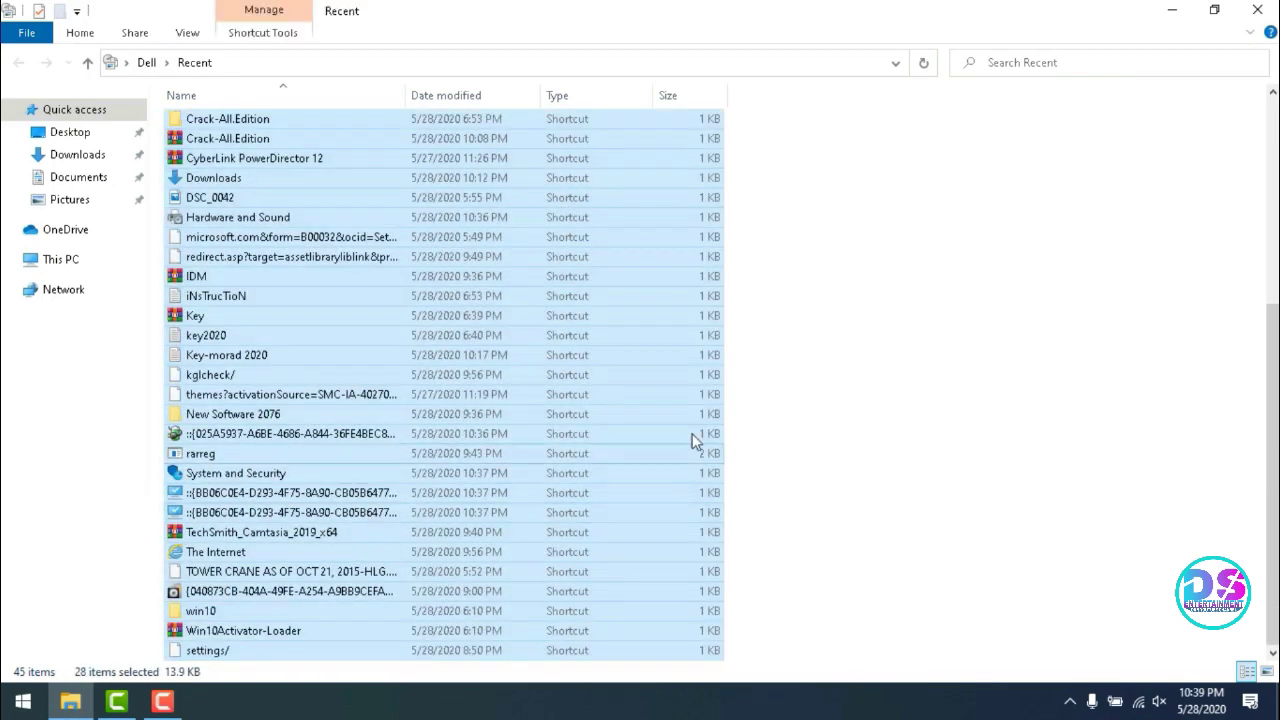
pyautogui.scroll(6, 729, 266)
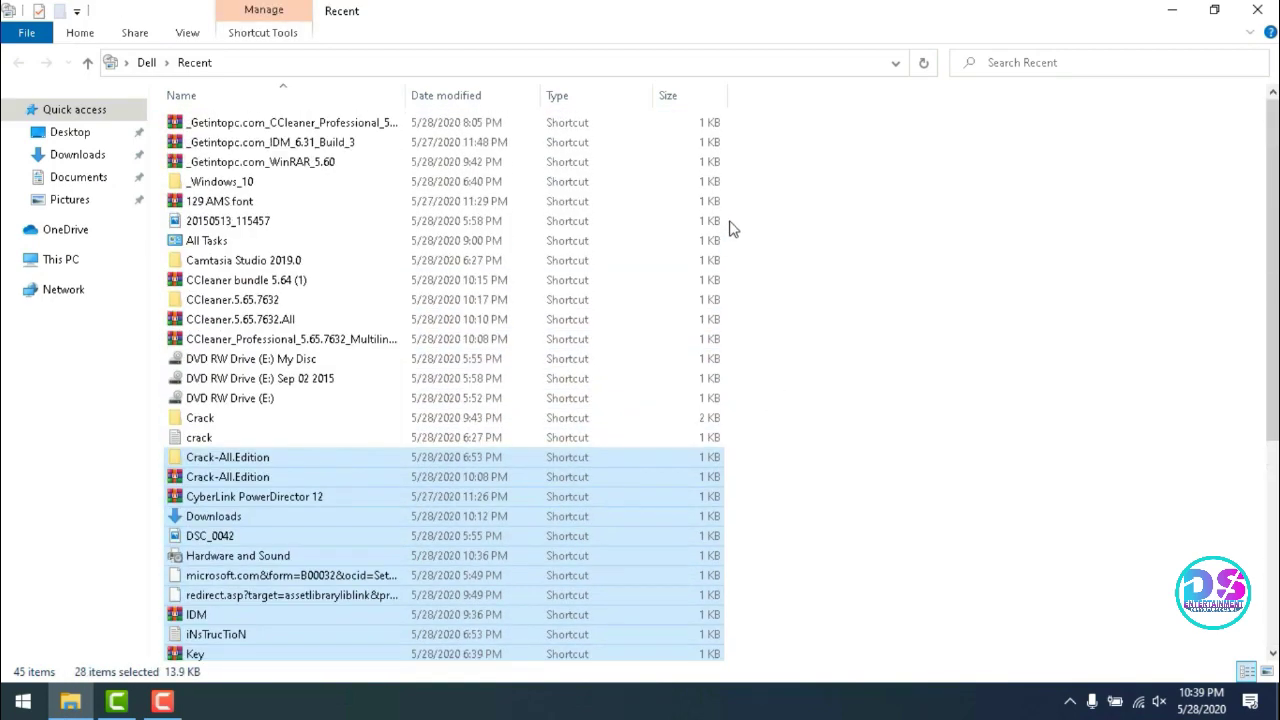
pyautogui.moveTo(760, 125); pyautogui.dragTo(123, 710)
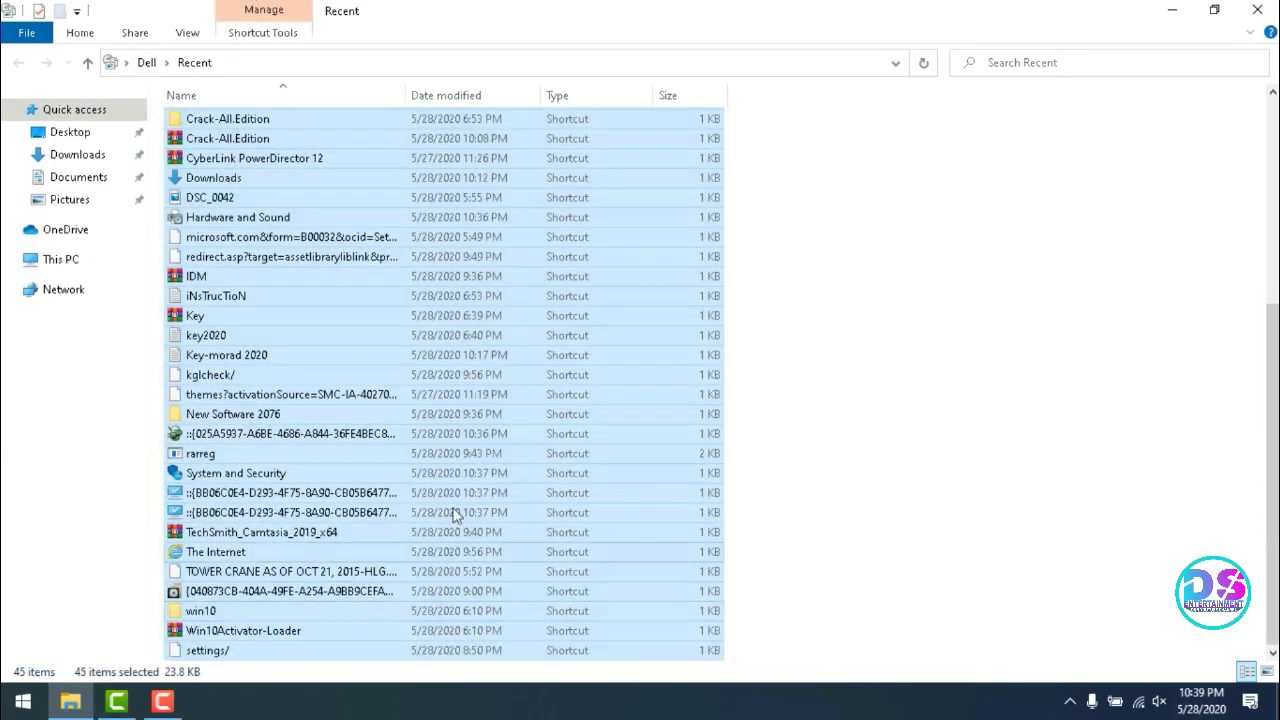
pyautogui.scroll(6, 352, 395)
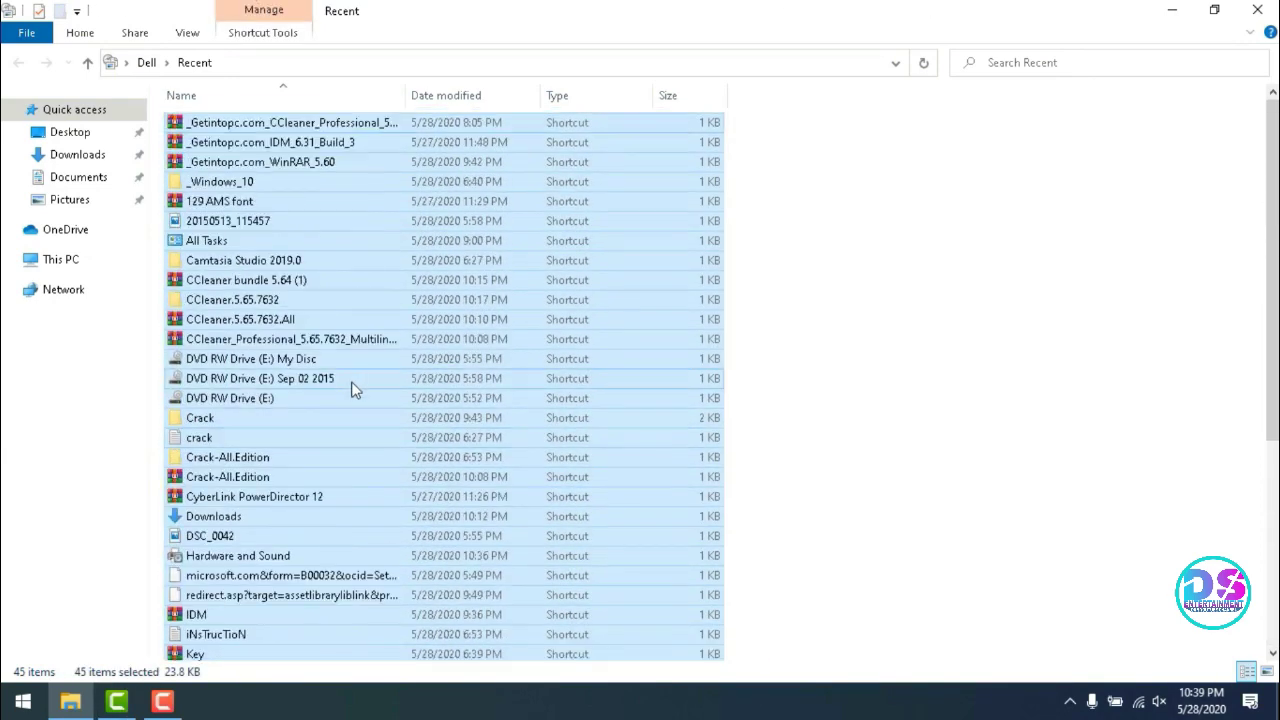
pyautogui.rightClick(254, 284)
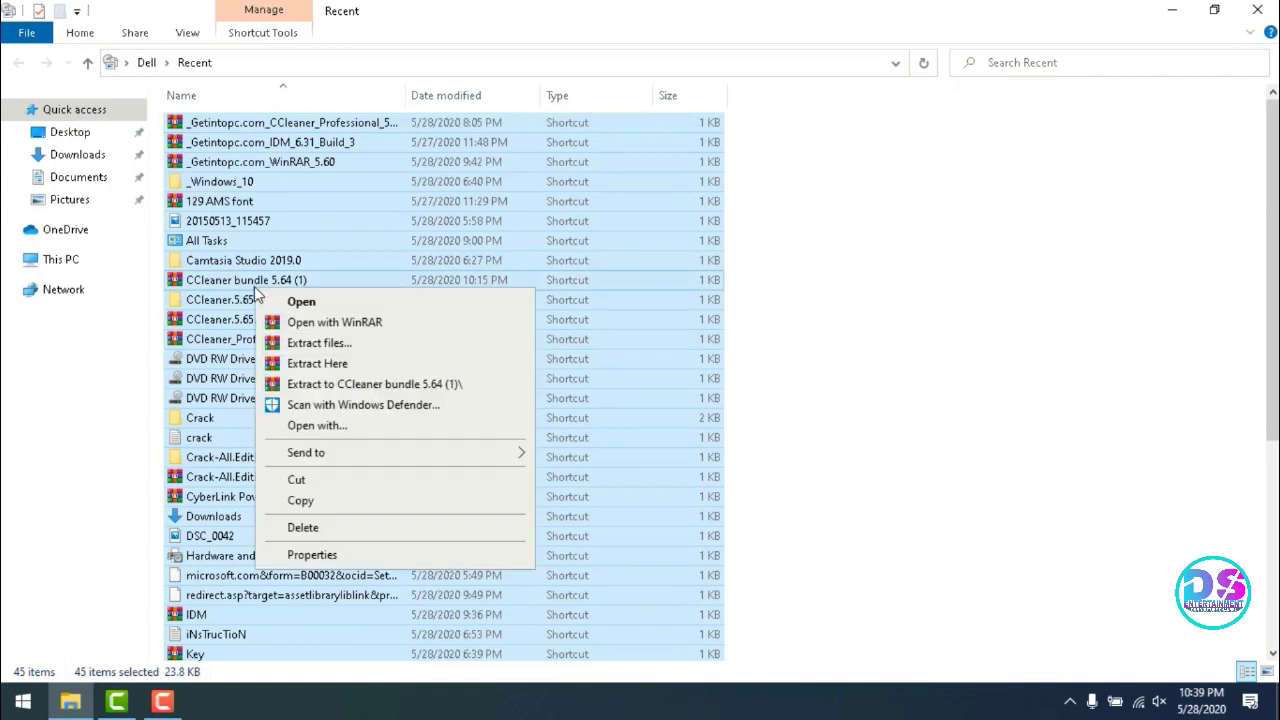
pyautogui.click(310, 527)
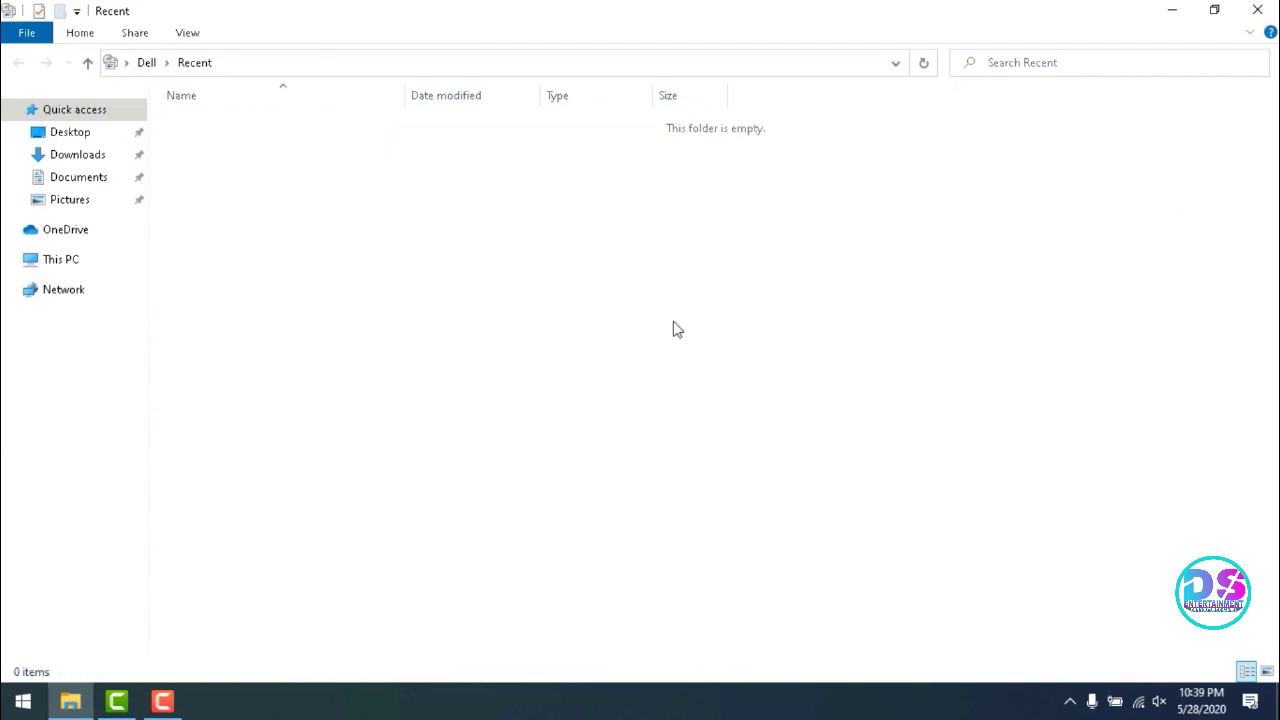
pyautogui.moveTo(625, 126); pyautogui.dragTo(1140, 256)
pyautogui.click(1275, 8)
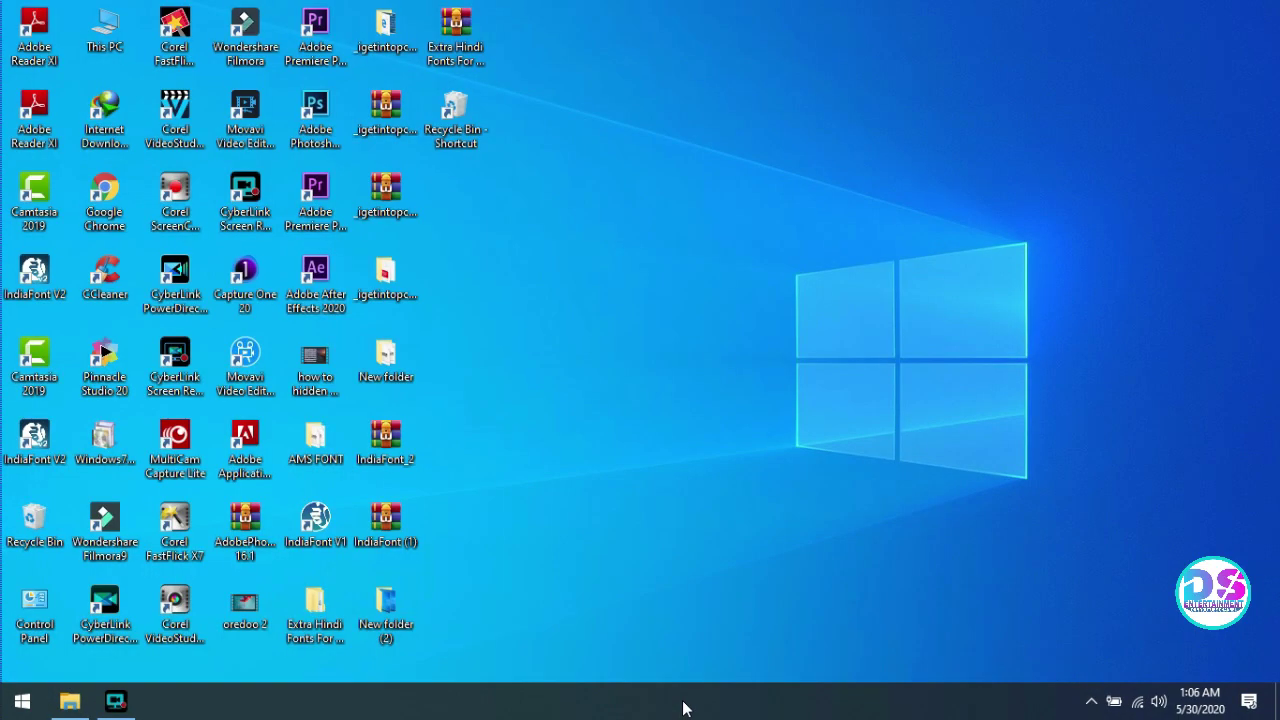
# Open Task Manager maximized with full details and show the list of startup programs.
pyautogui.rightClick(708, 700)
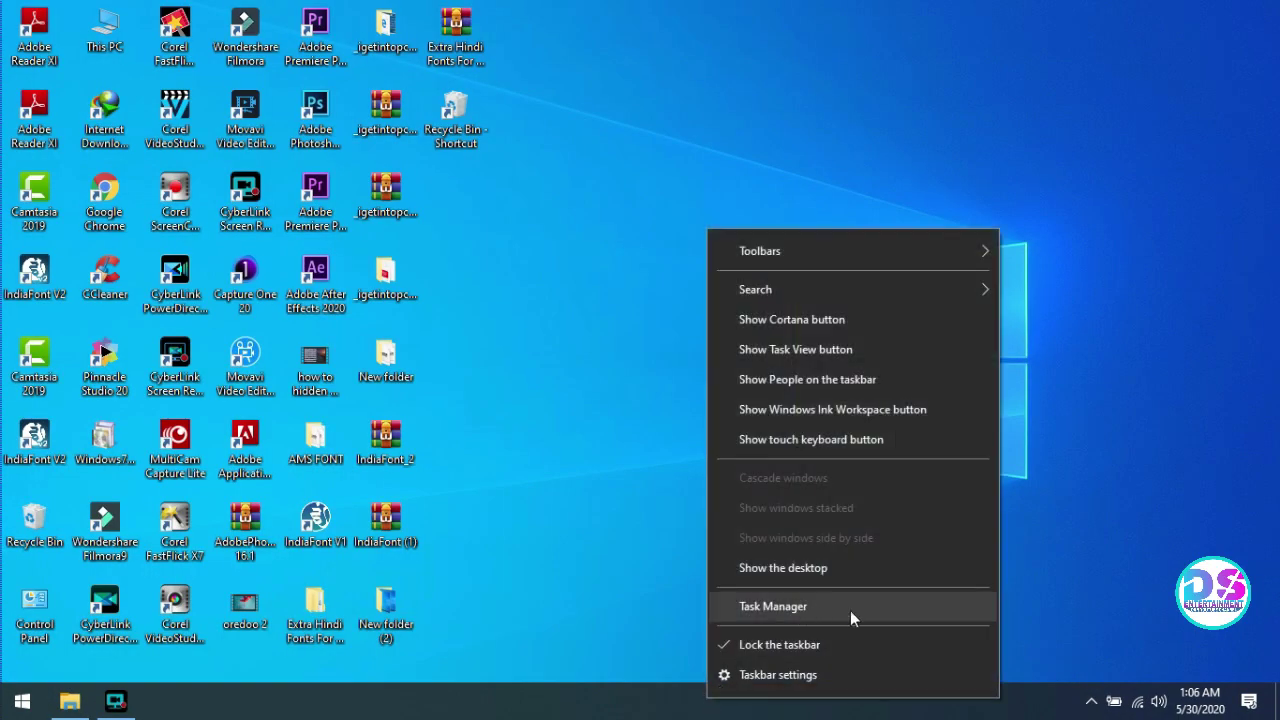
pyautogui.click(803, 606)
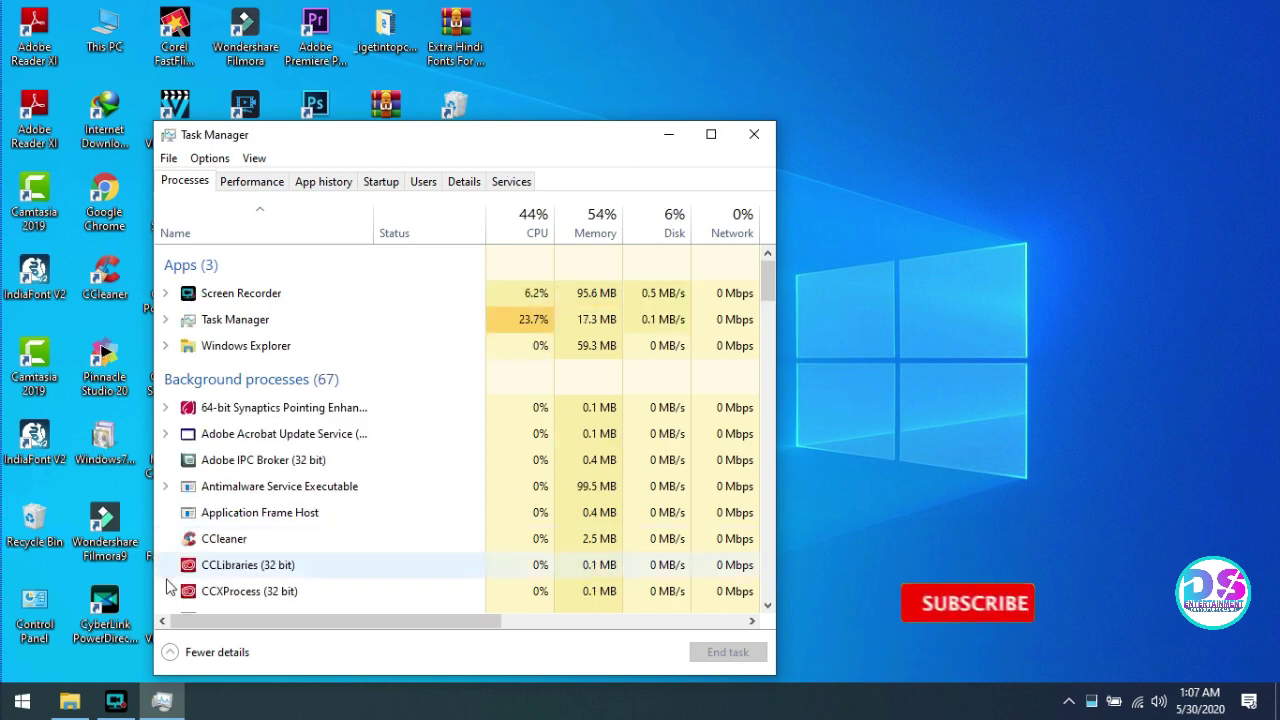
pyautogui.click(200, 651)
pyautogui.click(429, 134)
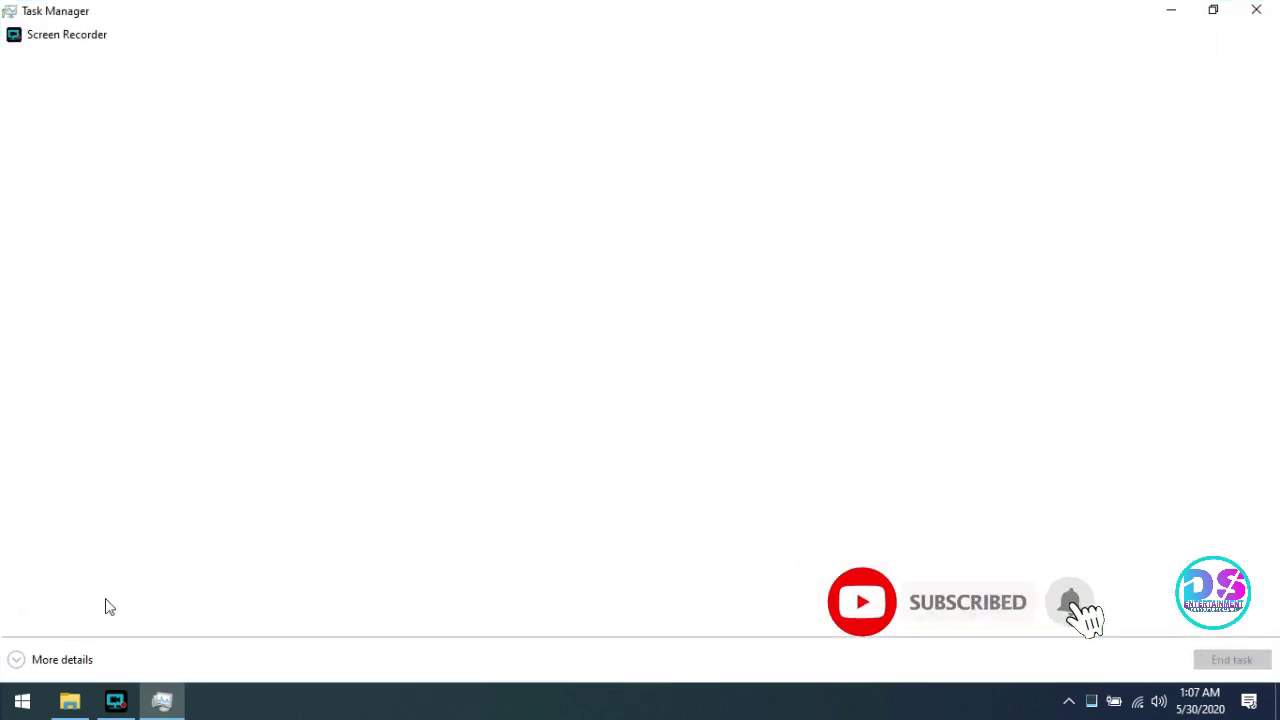
pyautogui.click(63, 663)
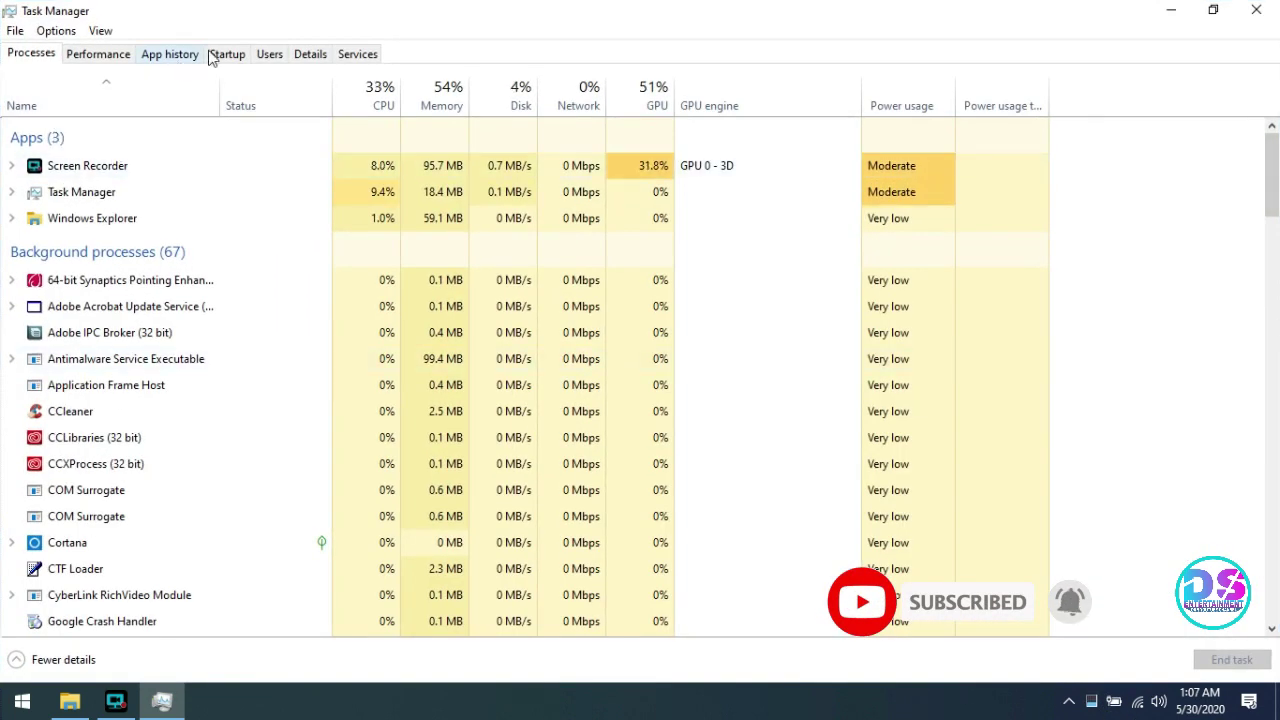
pyautogui.click(222, 53)
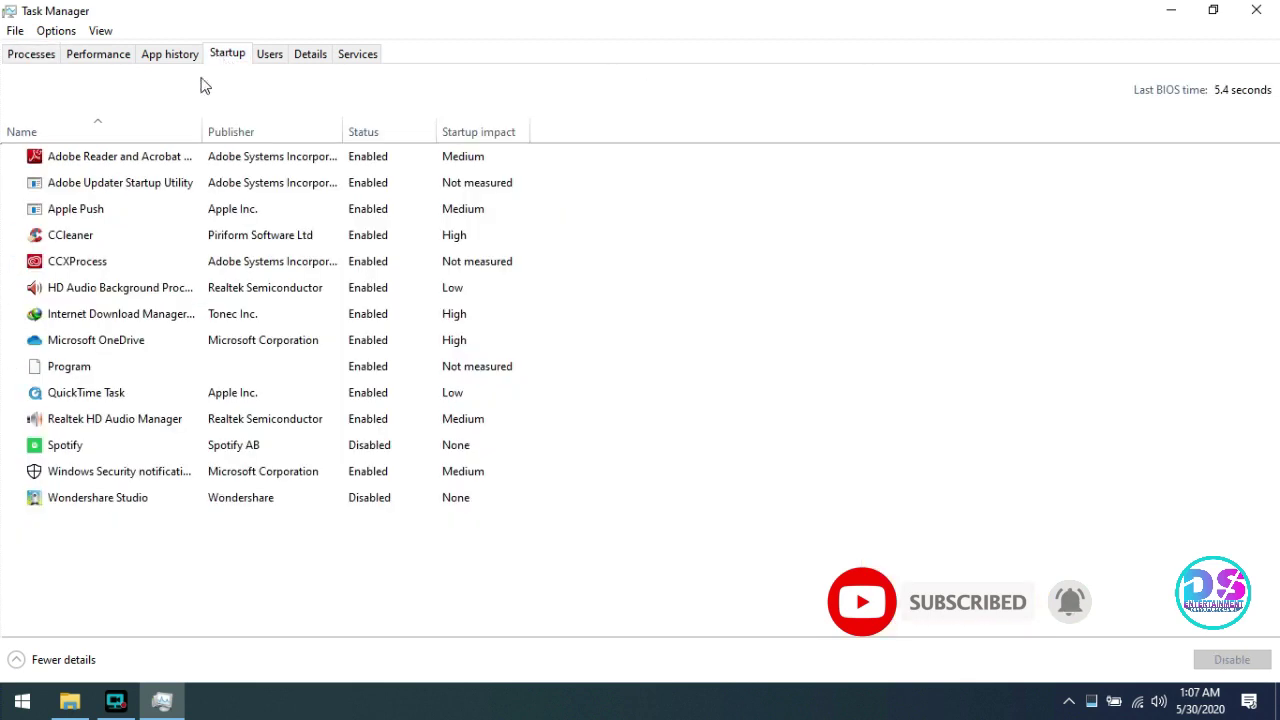
# Disable Adobe Reader and Acrobat, Adobe Updater Startup Utility and Apple Push at startup.
pyautogui.rightClick(375, 162)
pyautogui.press('Escape')
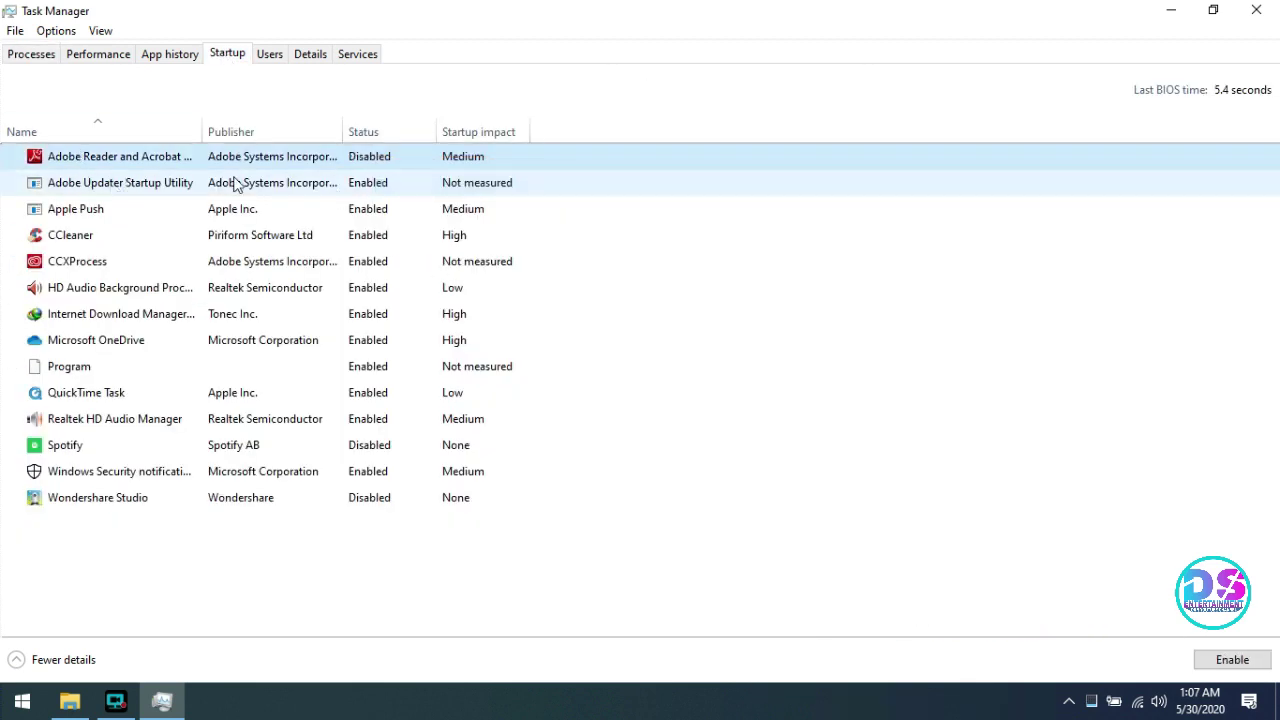
pyautogui.rightClick(350, 188)
pyautogui.click(400, 194)
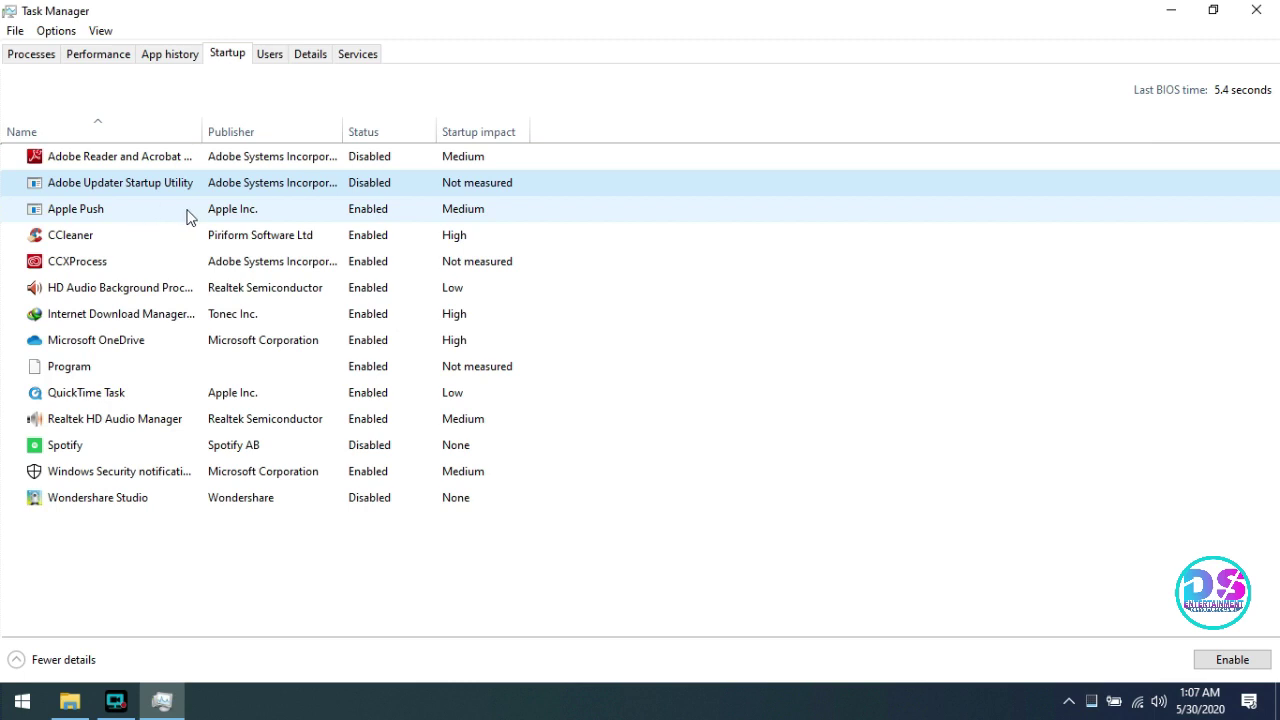
pyautogui.rightClick(375, 212)
pyautogui.press('Escape')
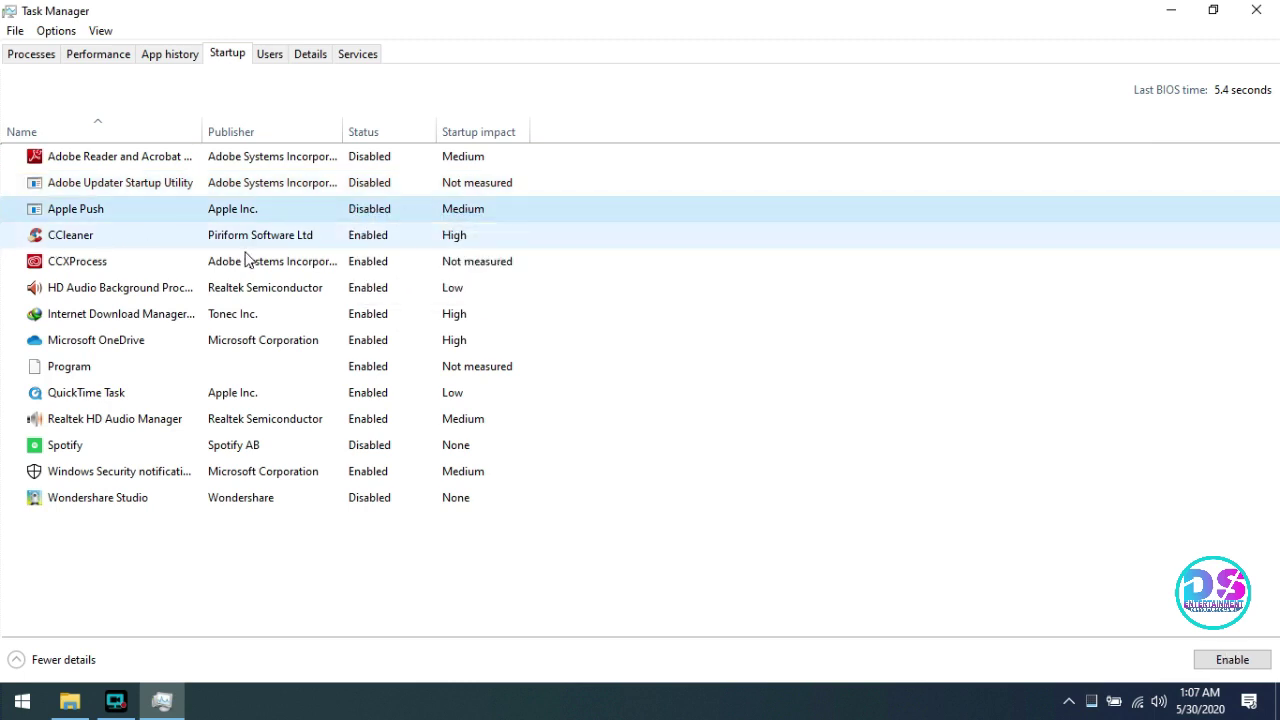
# Disable CCXProcess, Internet Download Manager, Microsoft OneDrive and QuickTime Task at startup.
pyautogui.rightClick(395, 262)
pyautogui.click(415, 268)
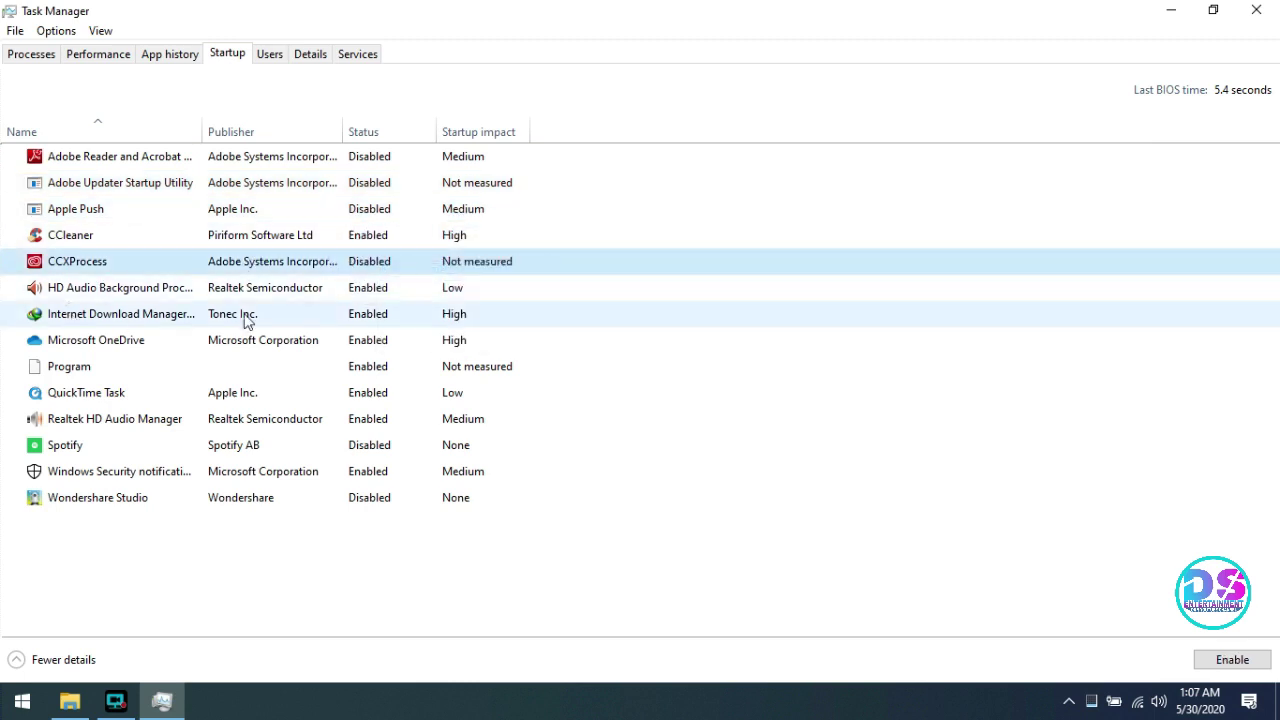
pyautogui.rightClick(388, 312)
pyautogui.press('Escape')
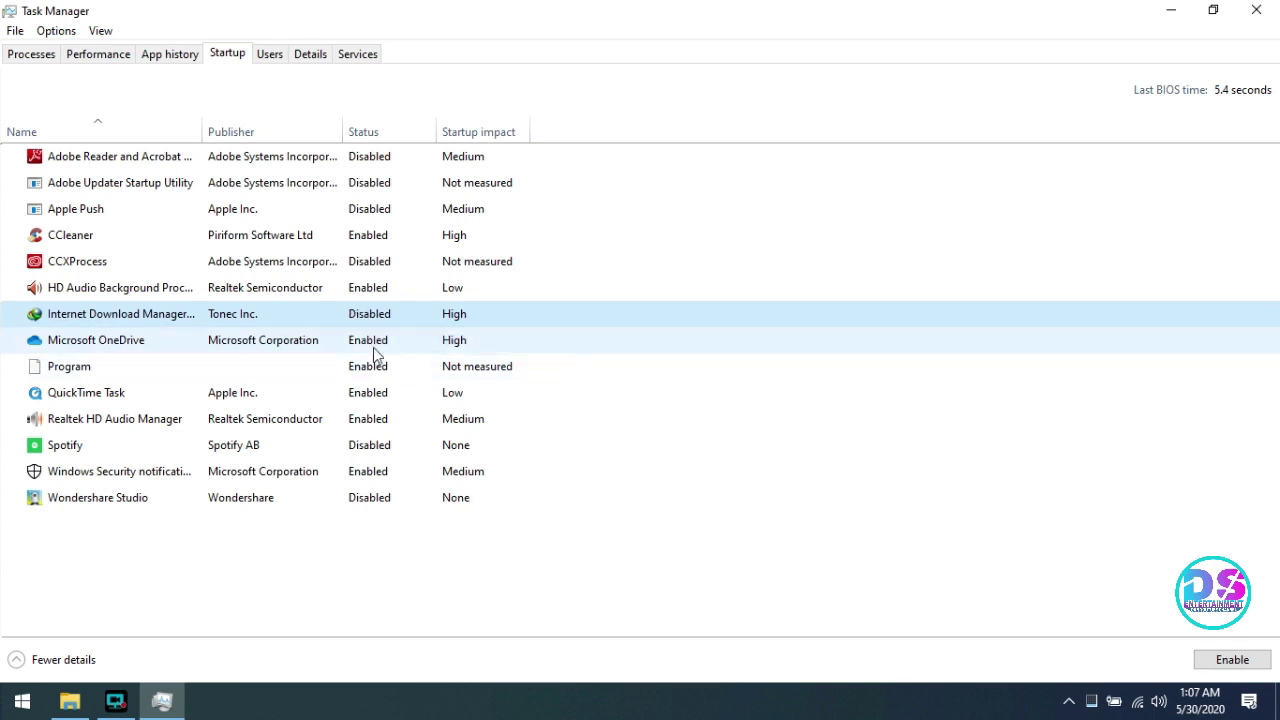
pyautogui.rightClick(375, 345)
pyautogui.click(400, 354)
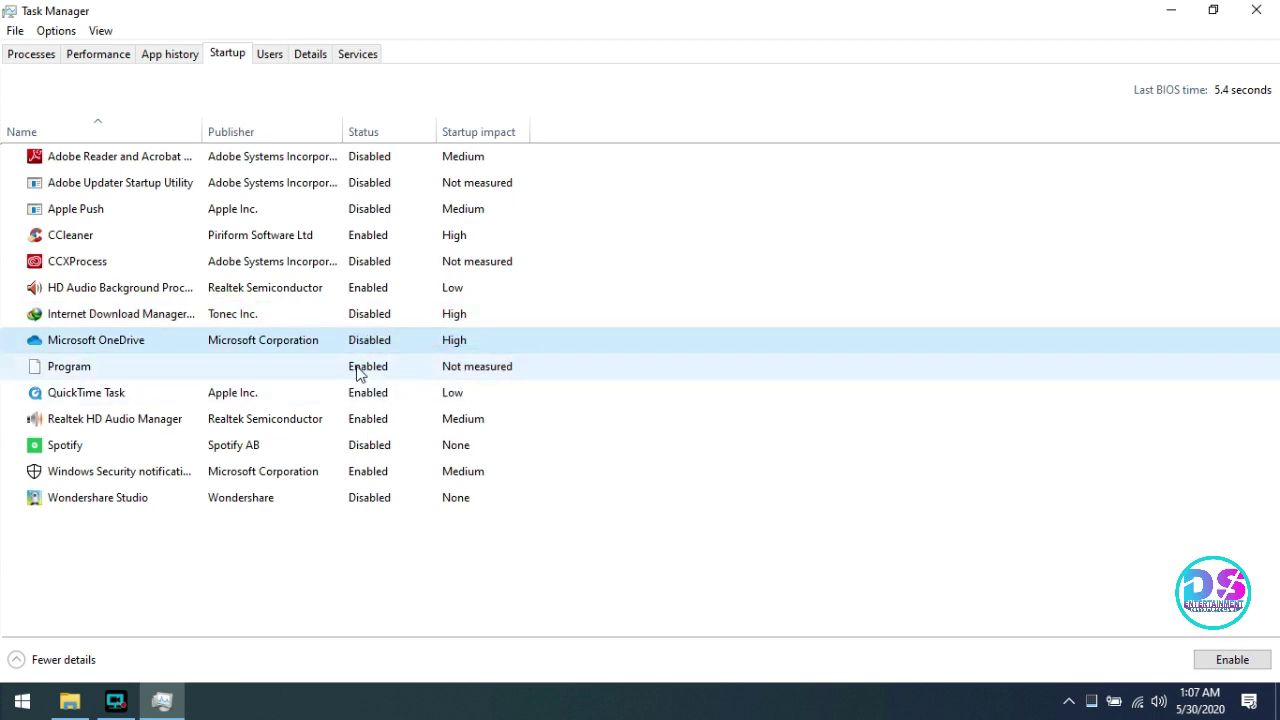
pyautogui.rightClick(360, 398)
pyautogui.click(405, 407)
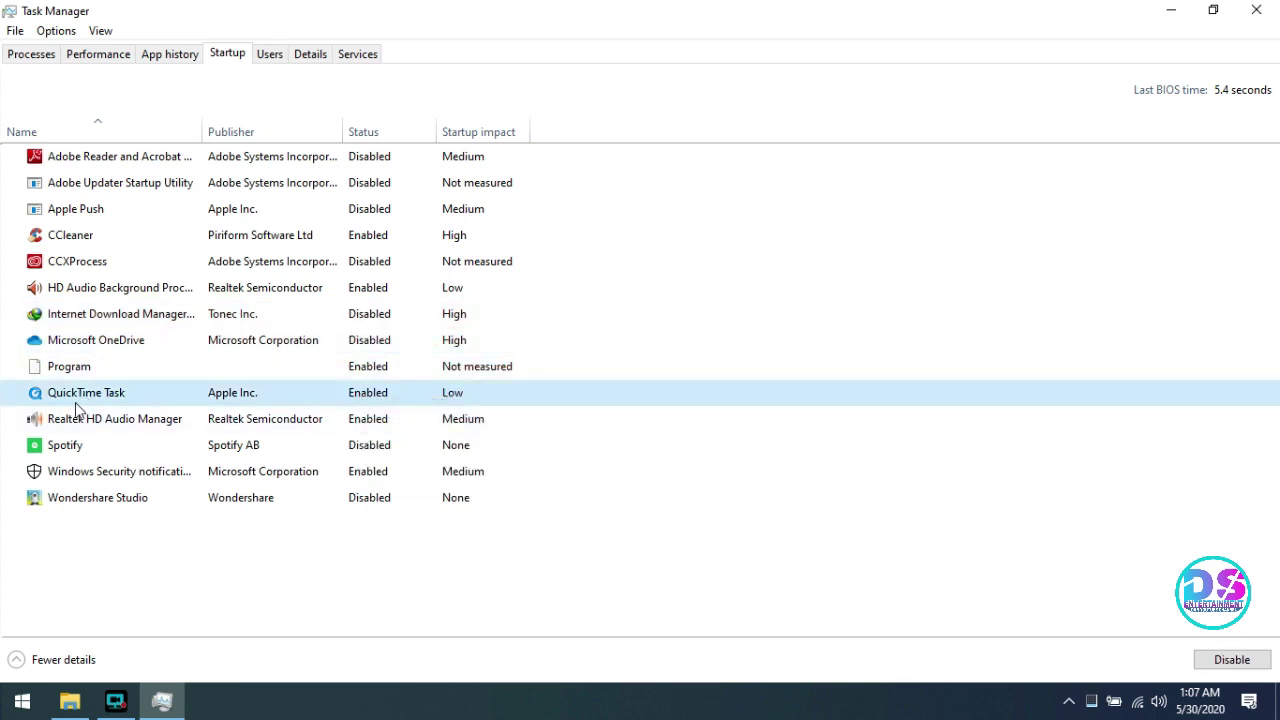
# Check the startup options of Windows Security notification and Wondershare Studio, and close Task Manager.
pyautogui.rightClick(367, 453)
pyautogui.rightClick(120, 473)
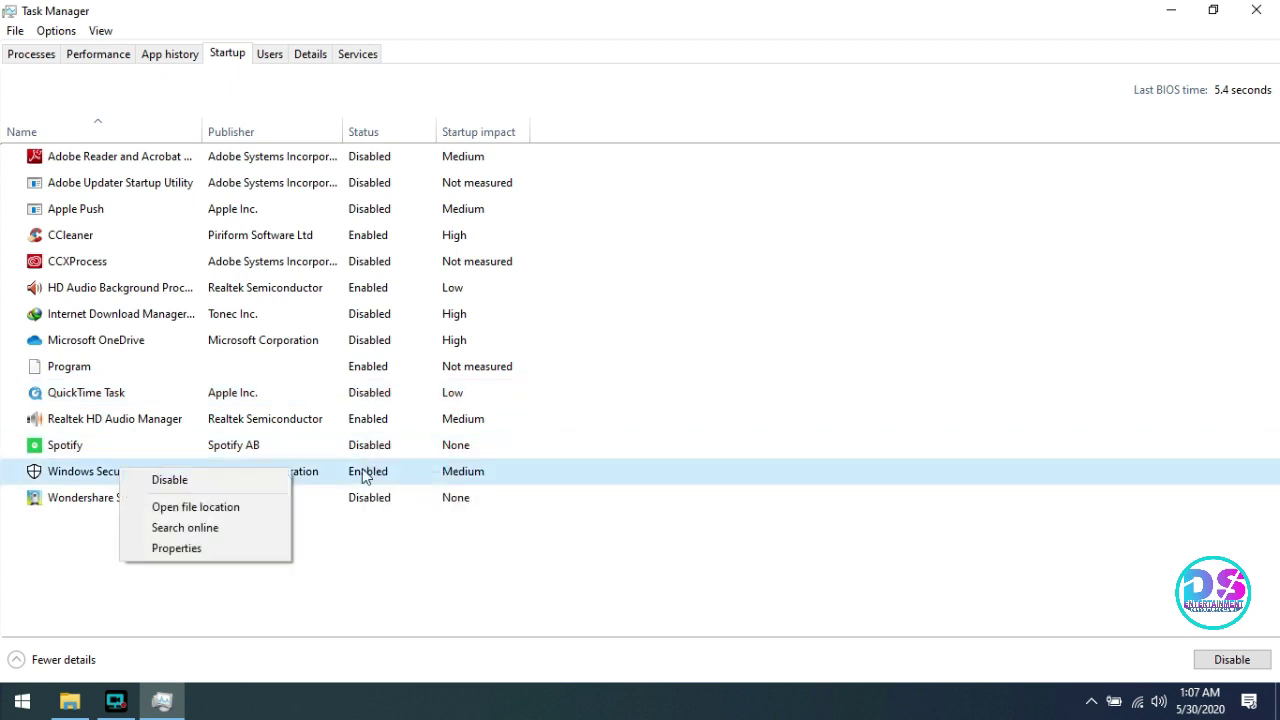
pyautogui.rightClick(366, 477)
pyautogui.rightClick(105, 498)
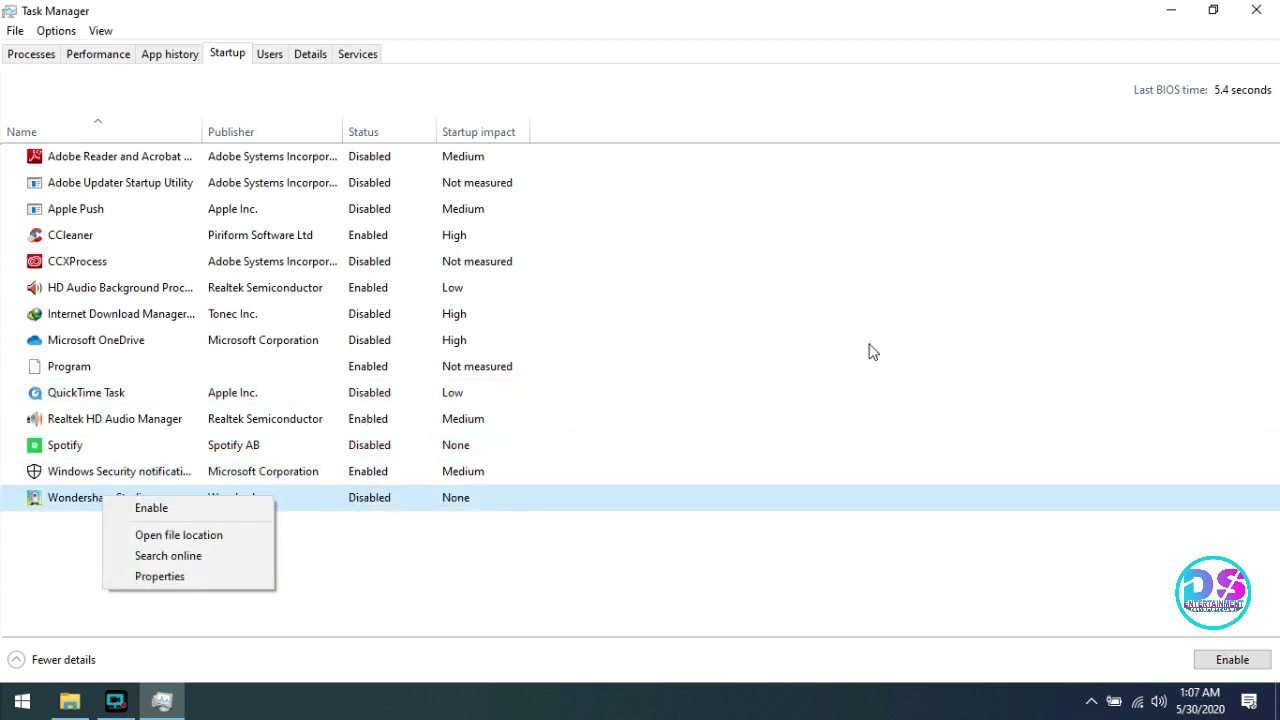
pyautogui.click(1256, 10)
# Refresh the desktop twice.
pyautogui.rightClick(723, 166)
pyautogui.click(748, 220)
pyautogui.rightClick(748, 212)
pyautogui.click(761, 268)
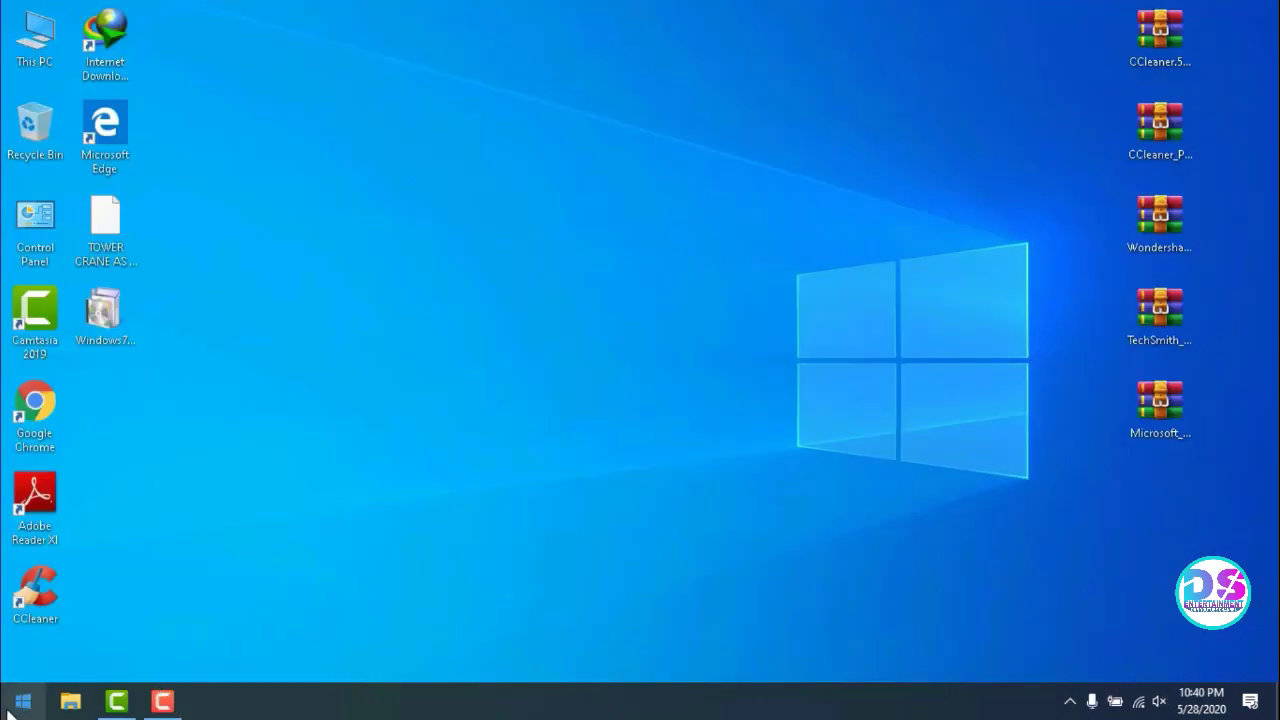
# Restart the computer.
pyautogui.rightClick(22, 701)
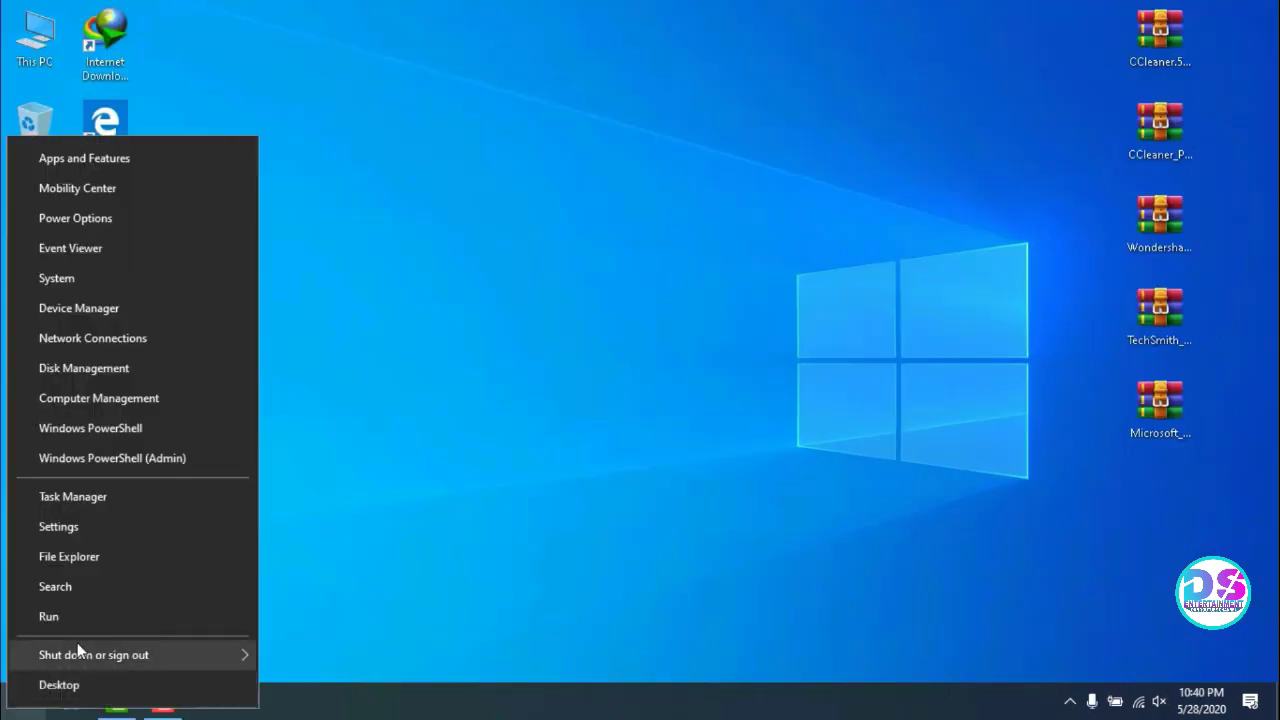
pyautogui.moveTo(77, 652)
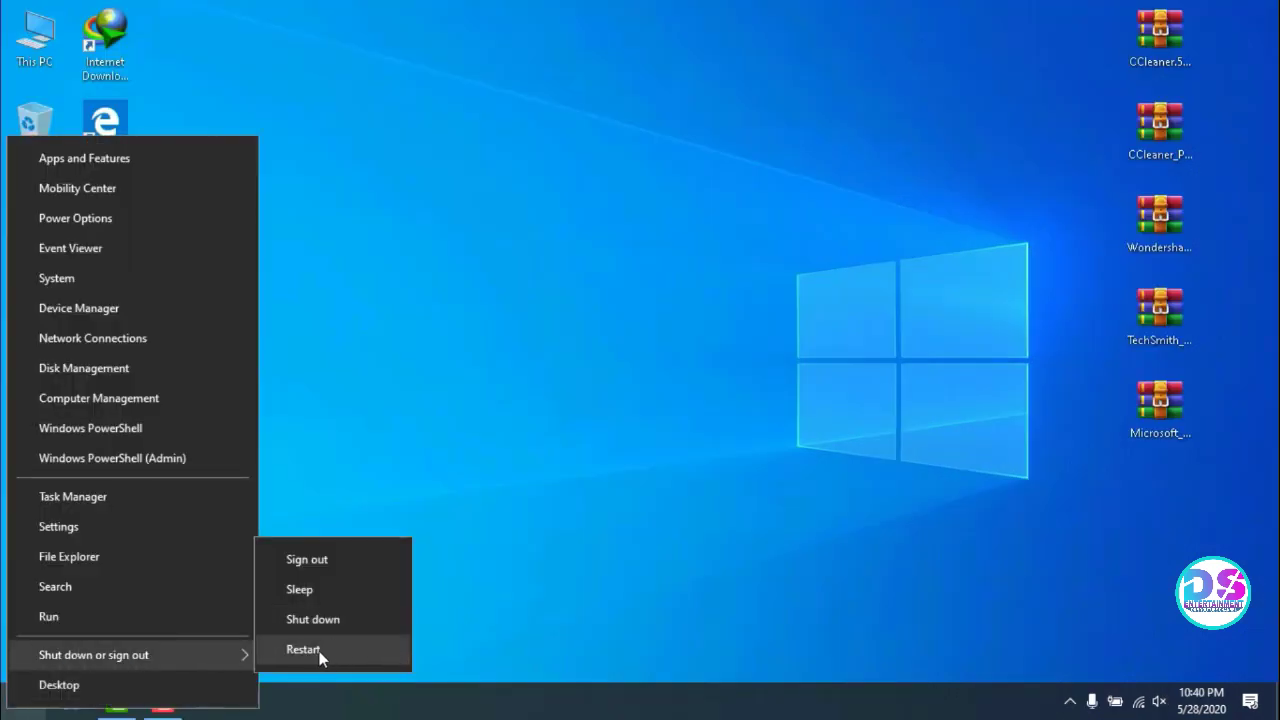